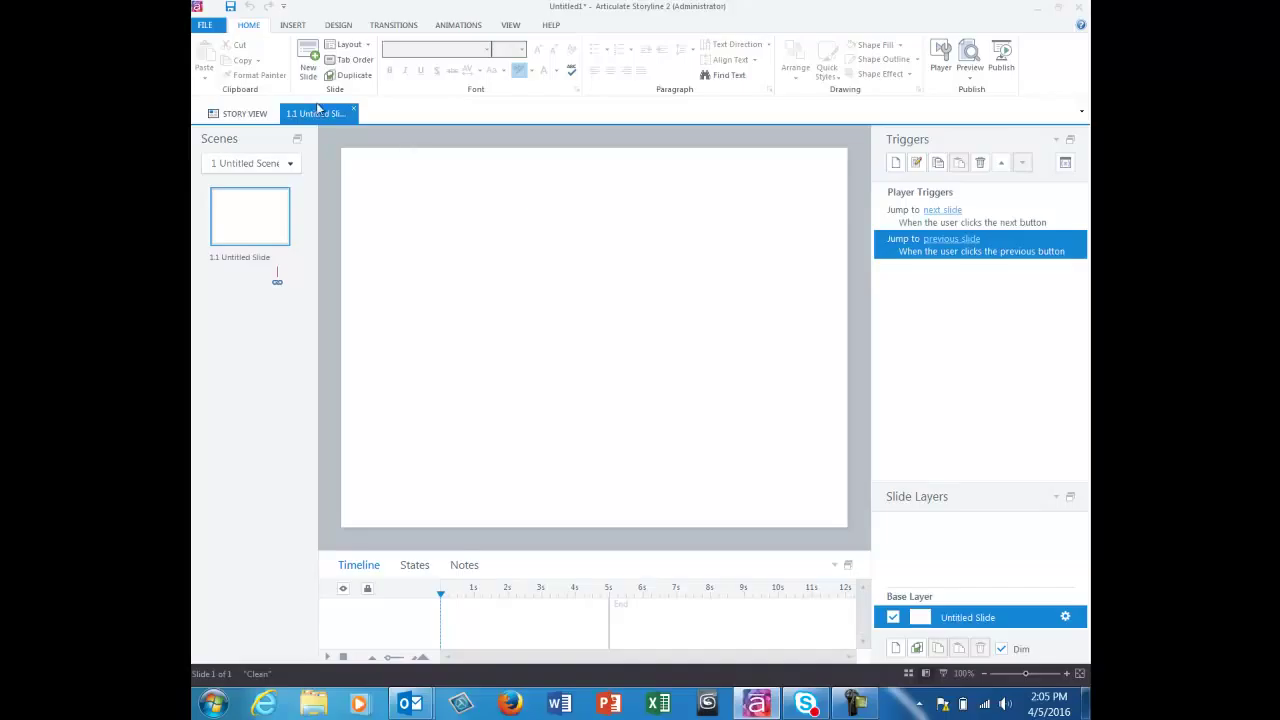
# - Check the project in Story View, reopen slide 1.1 and enlarge the timeline area below the slide
pyautogui.click(241, 116)
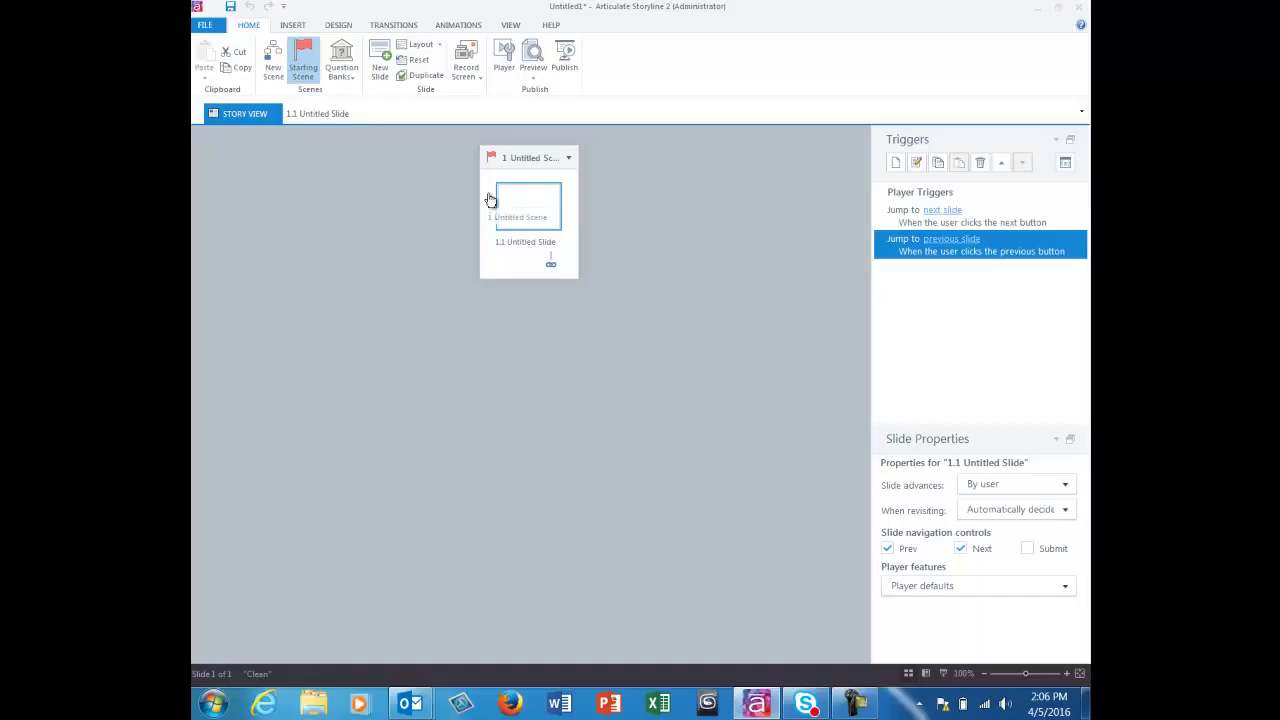
pyautogui.doubleClick(530, 211)
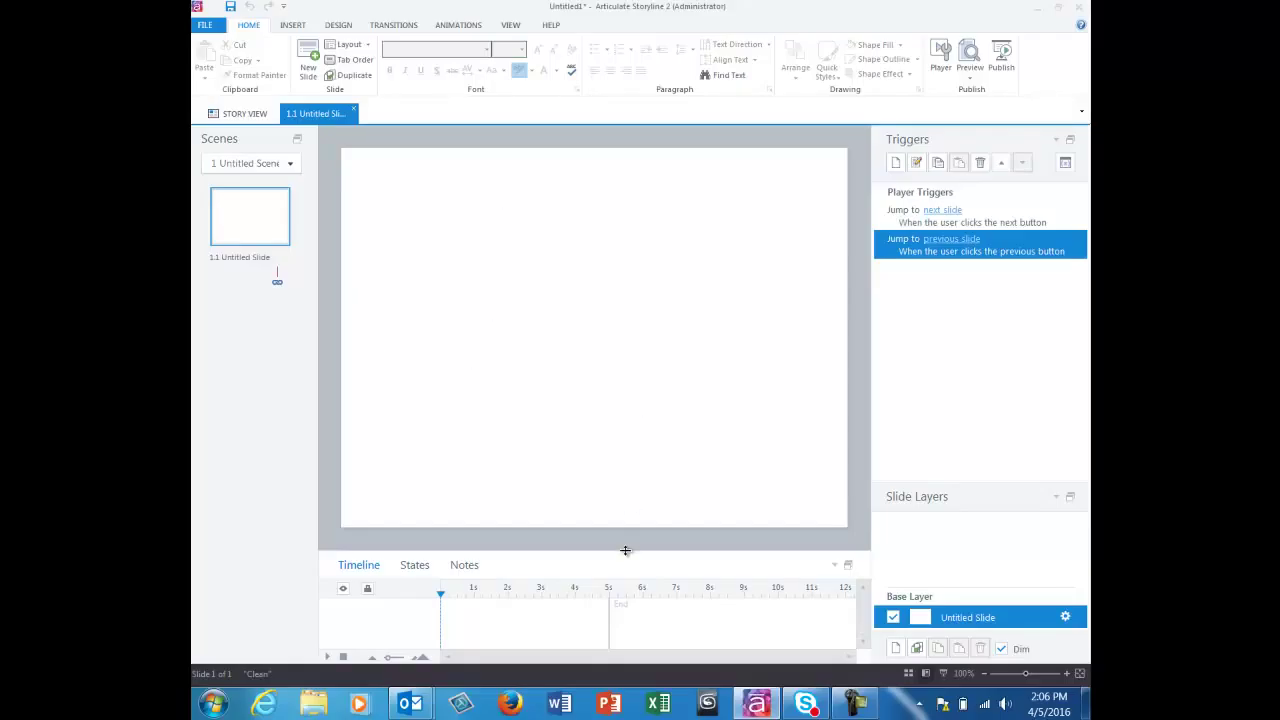
pyautogui.moveTo(625, 550); pyautogui.dragTo(628, 503)
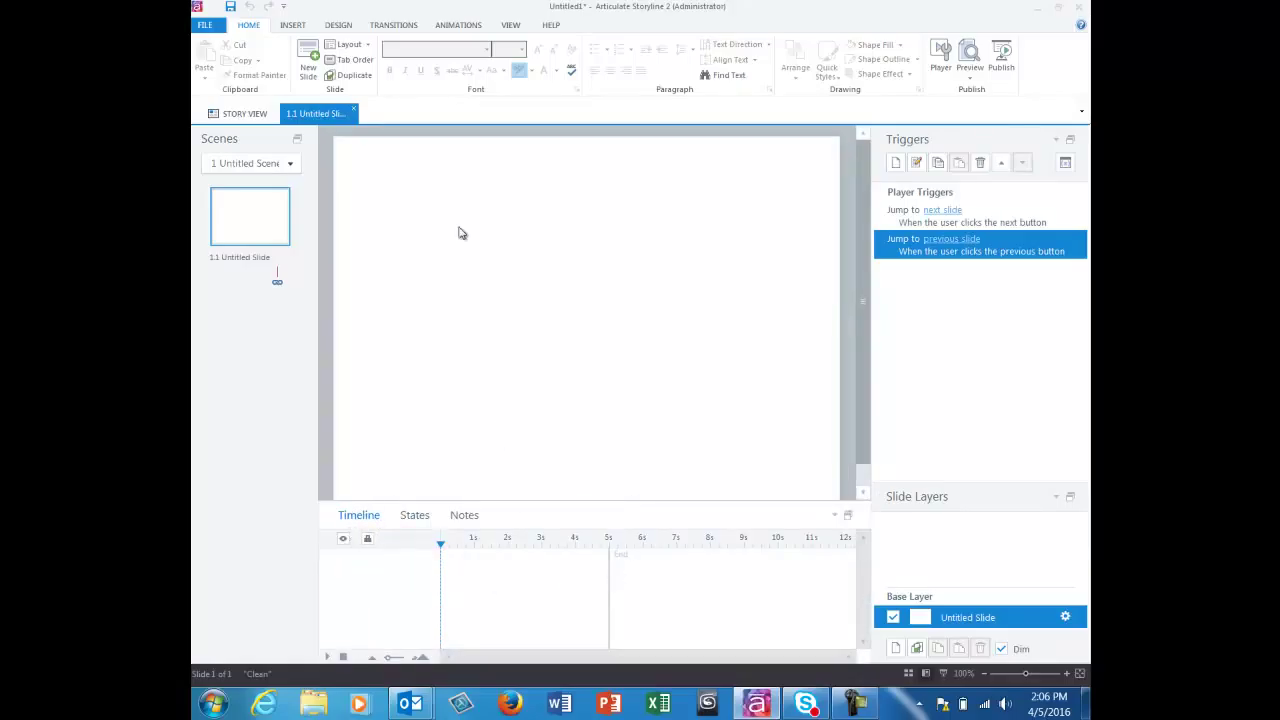
# - Draw an oval shape in the upper-left area of the blank slide
pyautogui.click(293, 26)
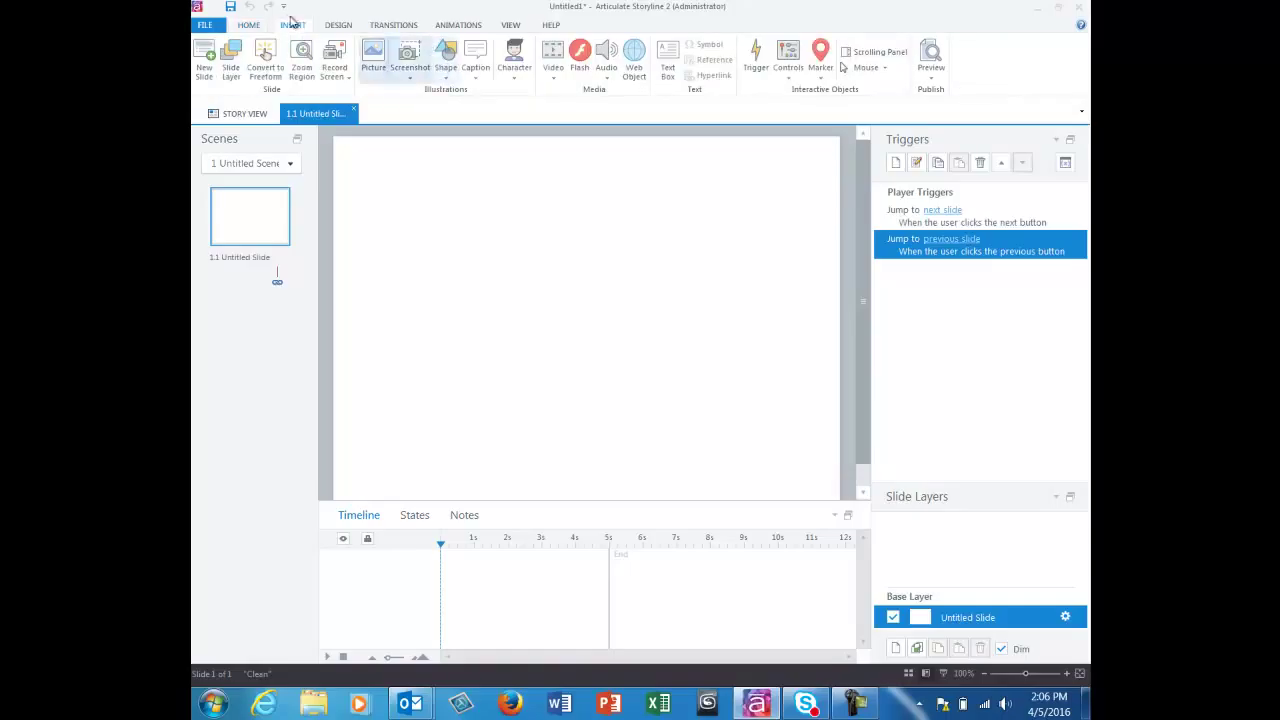
pyautogui.click(449, 83)
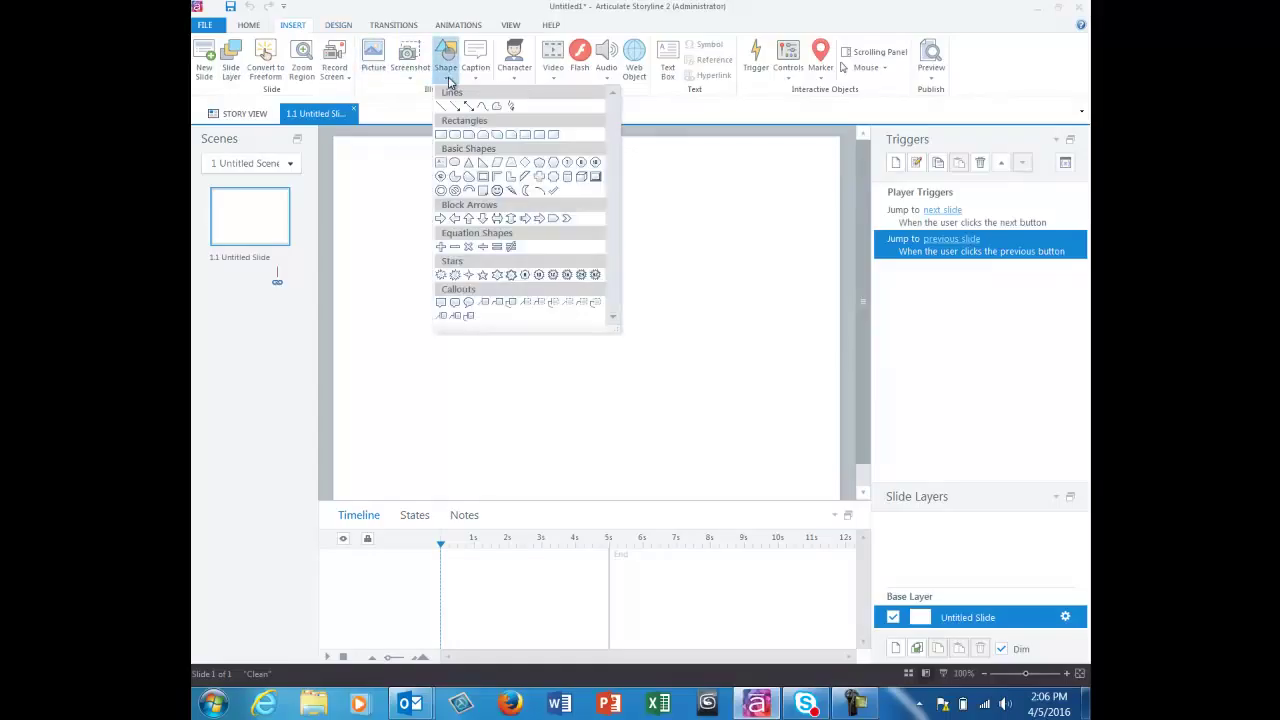
pyautogui.click(455, 164)
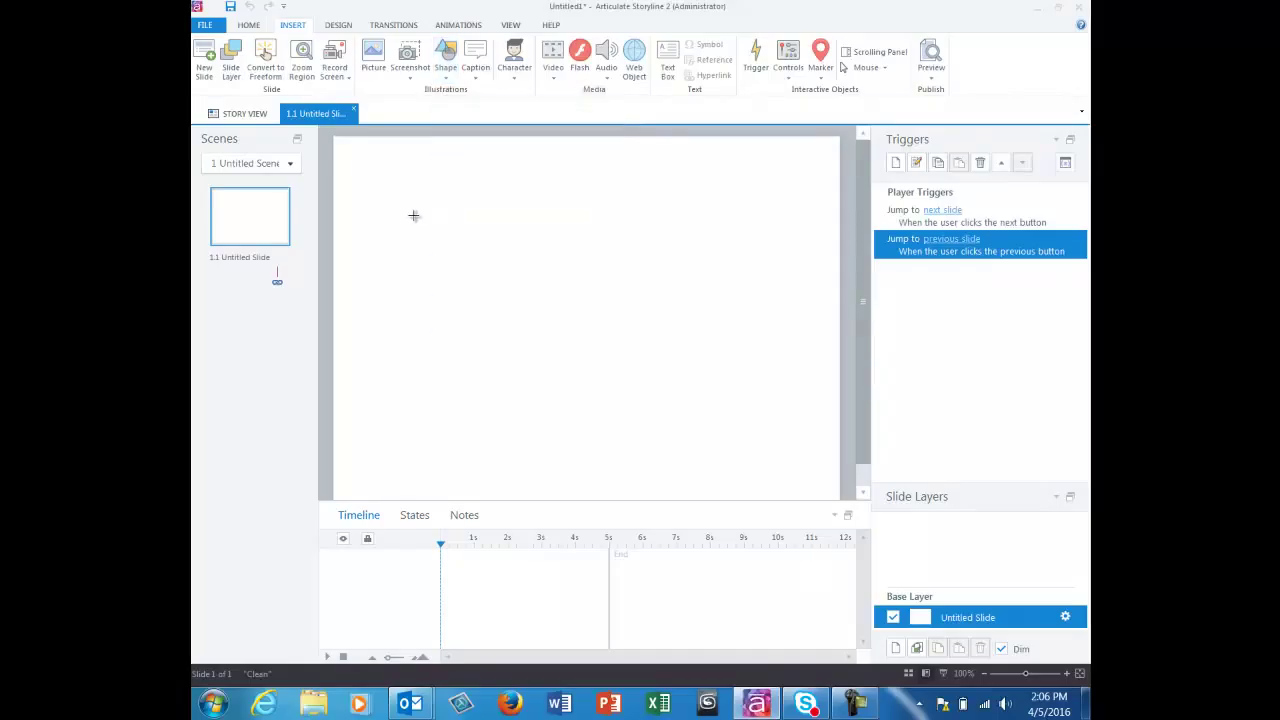
pyautogui.moveTo(414, 215); pyautogui.dragTo(516, 303)
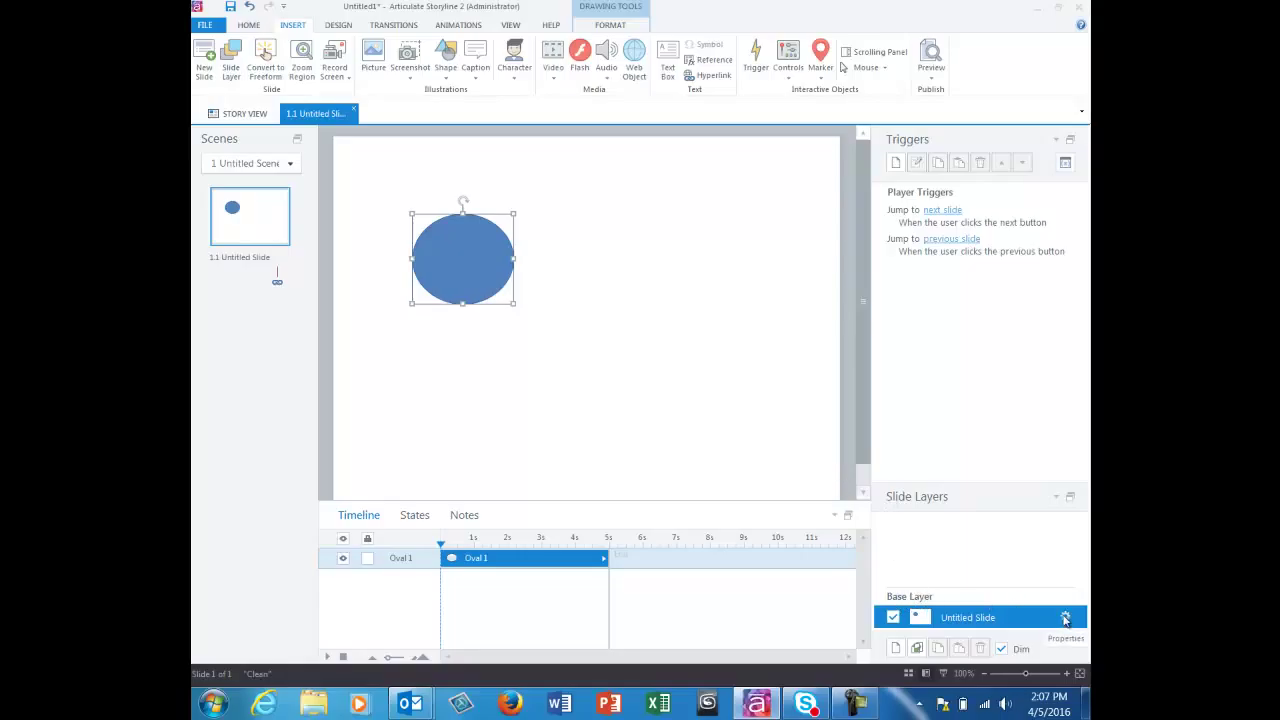
# - Set the slide's player features to custom for the selected slides and enable the seekbar
pyautogui.click(1065, 619)
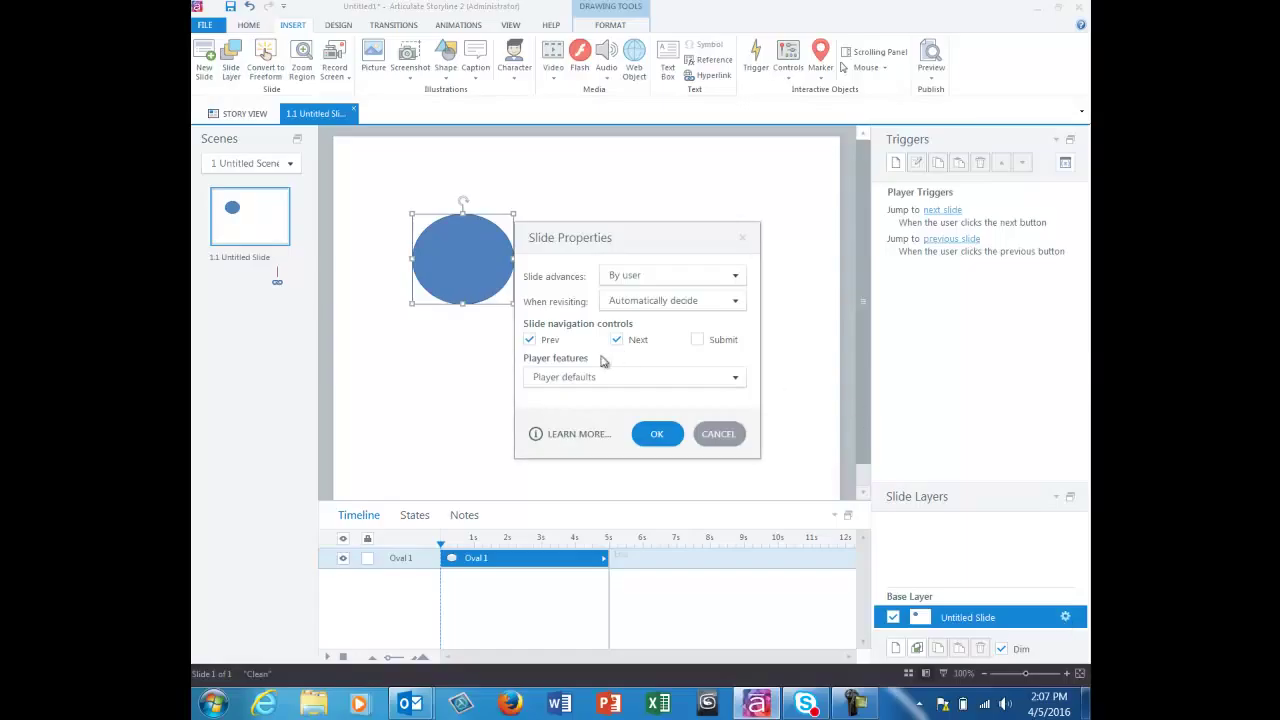
pyautogui.click(736, 379)
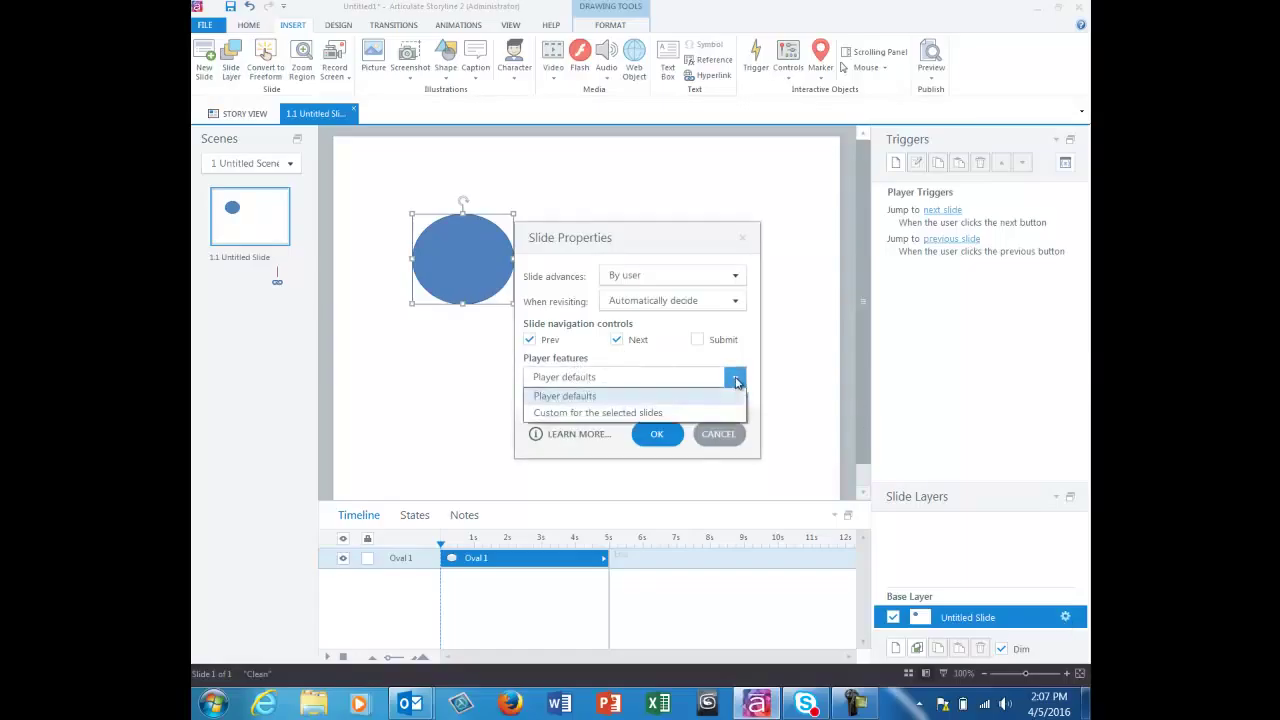
pyautogui.click(689, 413)
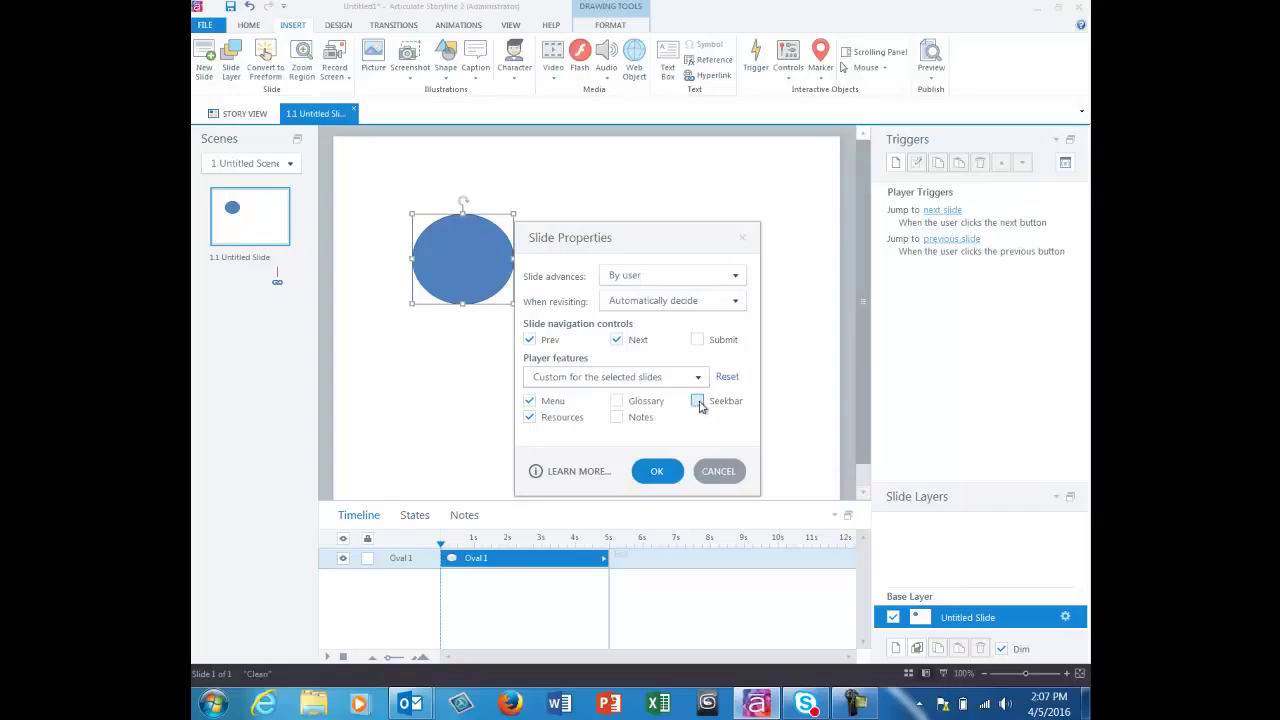
pyautogui.click(698, 401)
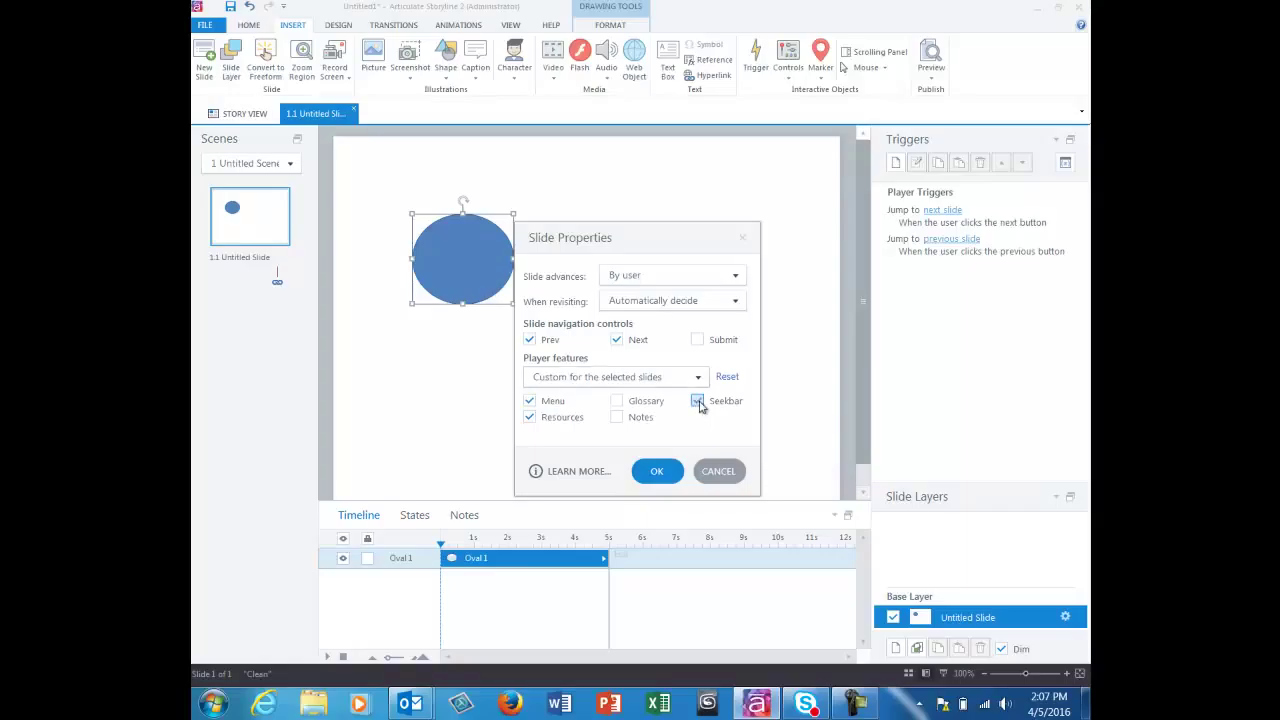
pyautogui.click(657, 474)
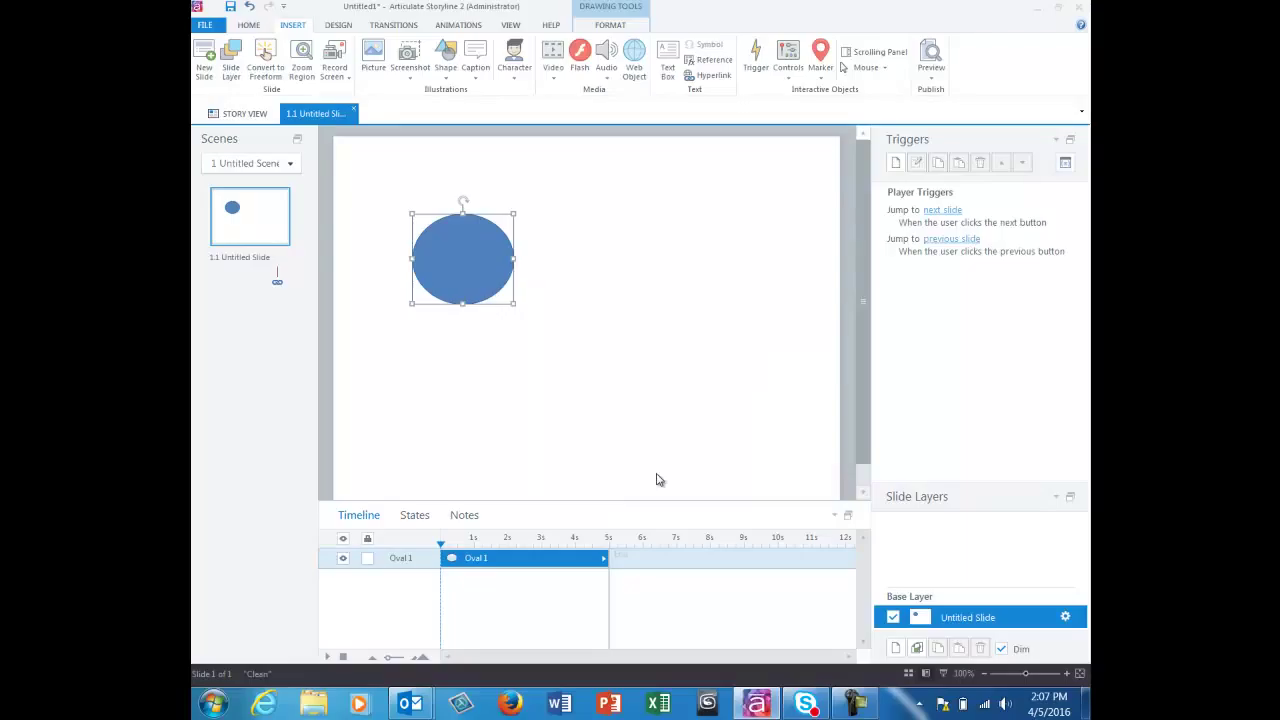
# - Preview the current slide to check the seekbar, and return to editing
pyautogui.click(930, 82)
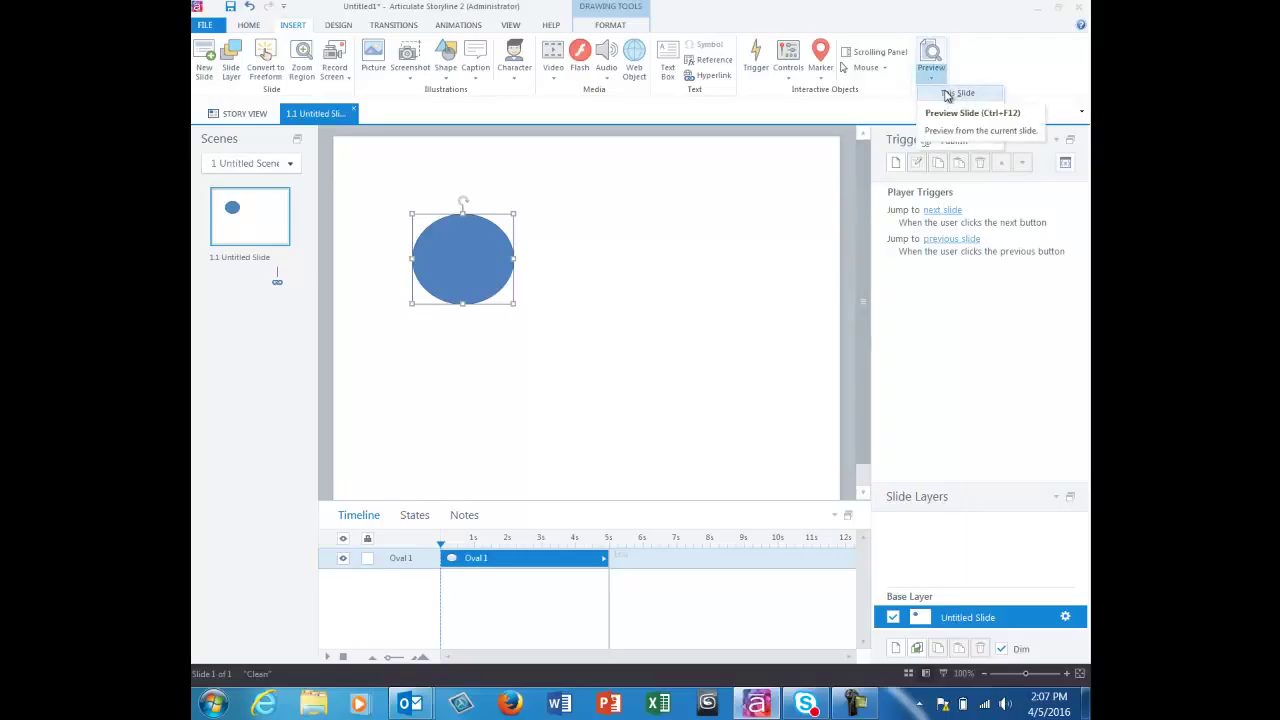
pyautogui.click(947, 95)
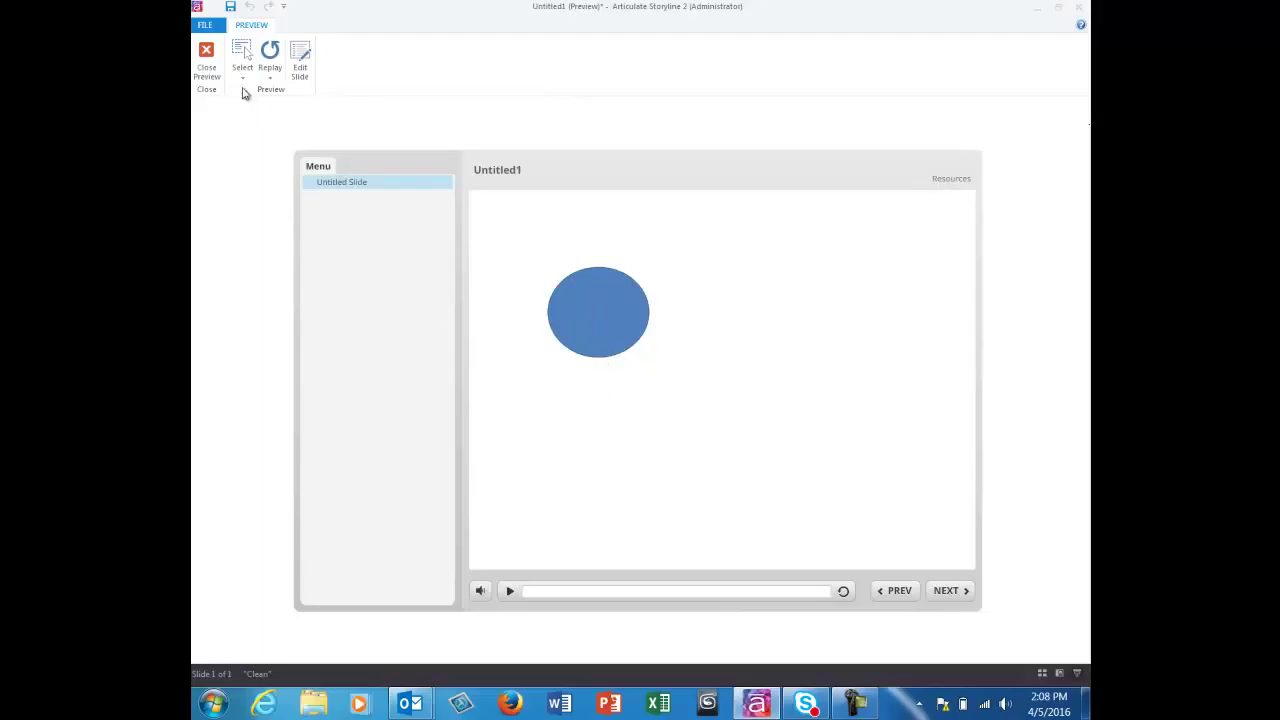
pyautogui.click(207, 55)
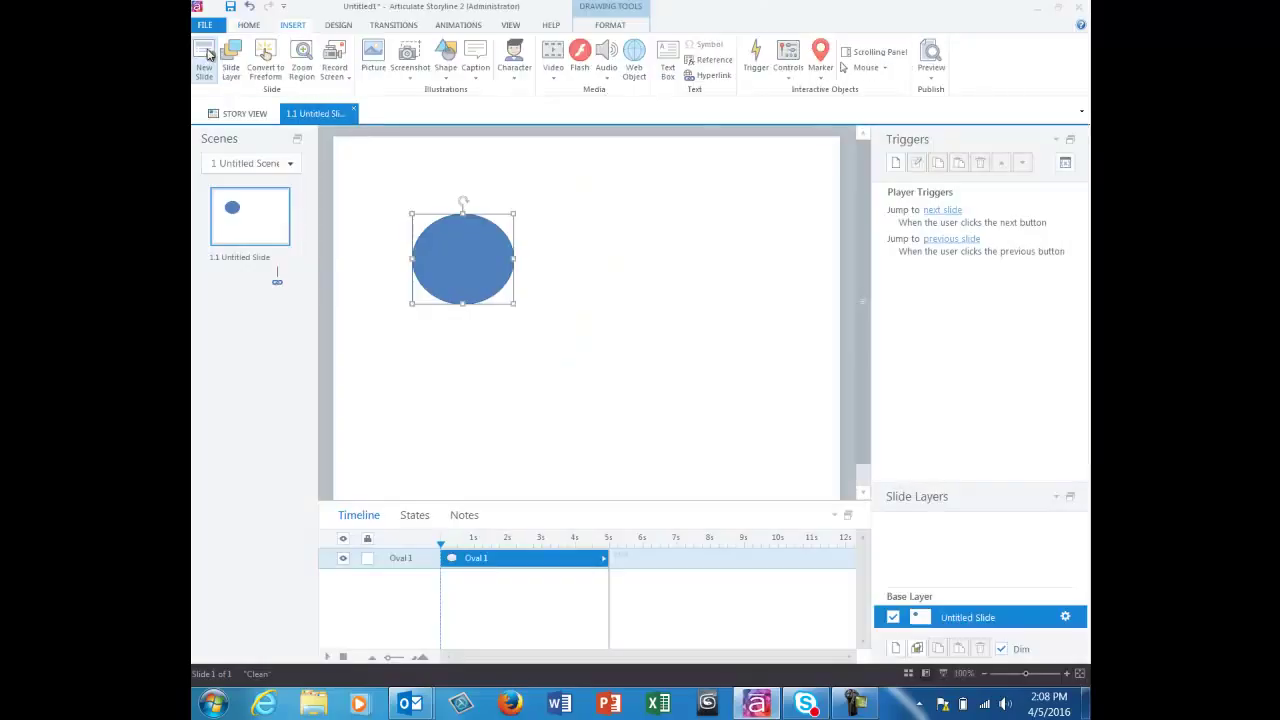
# - Turn off Show Until End for the oval and shorten its timeline bar to end at 3 s
pyautogui.rightClick(543, 557)
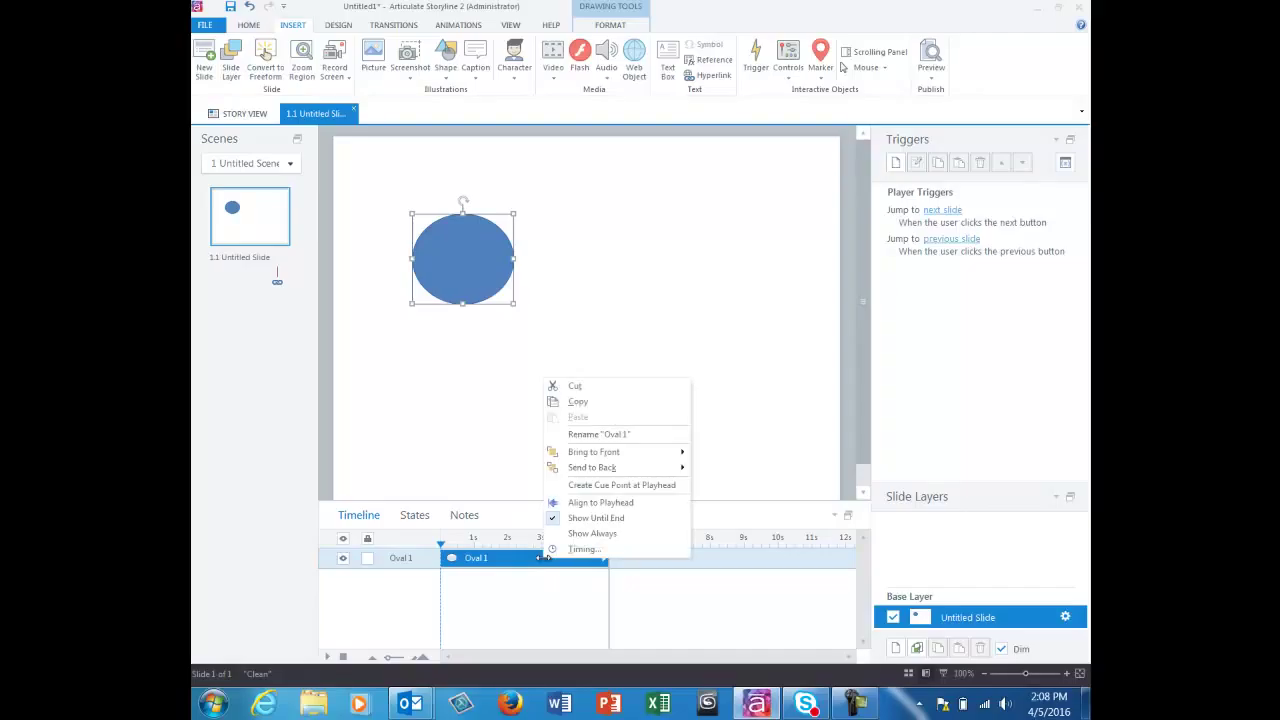
pyautogui.click(591, 524)
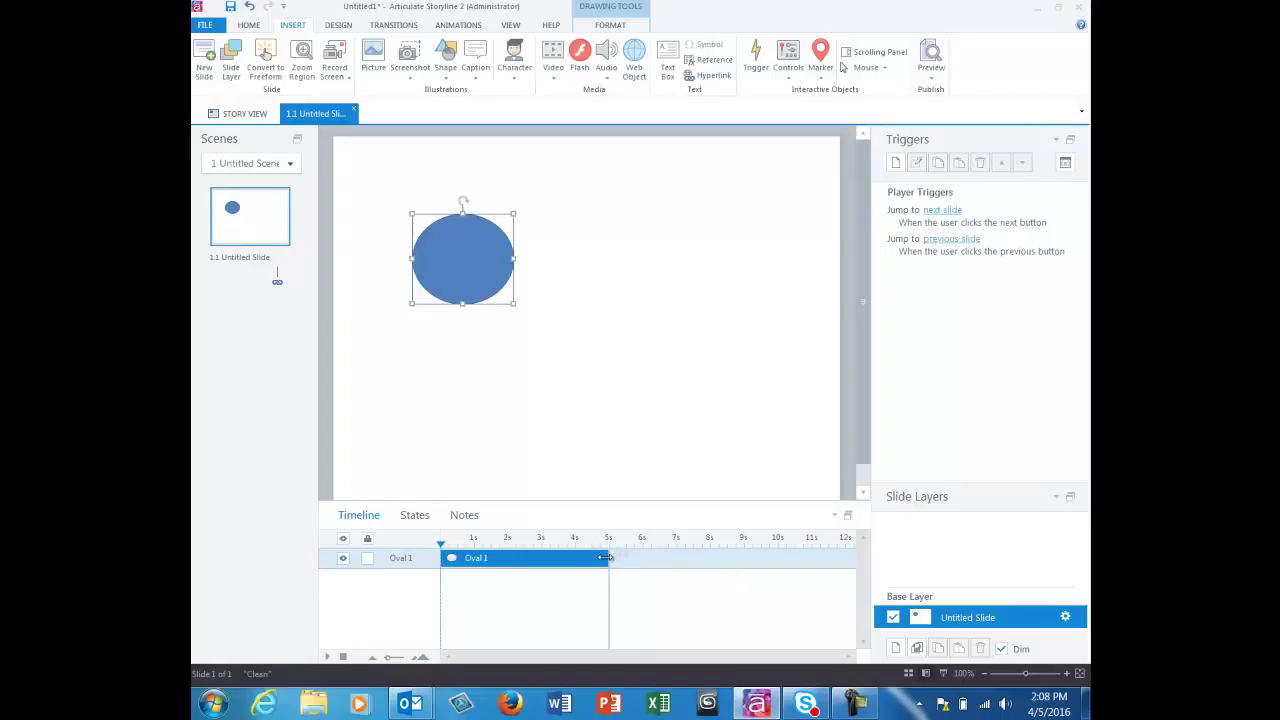
pyautogui.moveTo(606, 557); pyautogui.dragTo(546, 546)
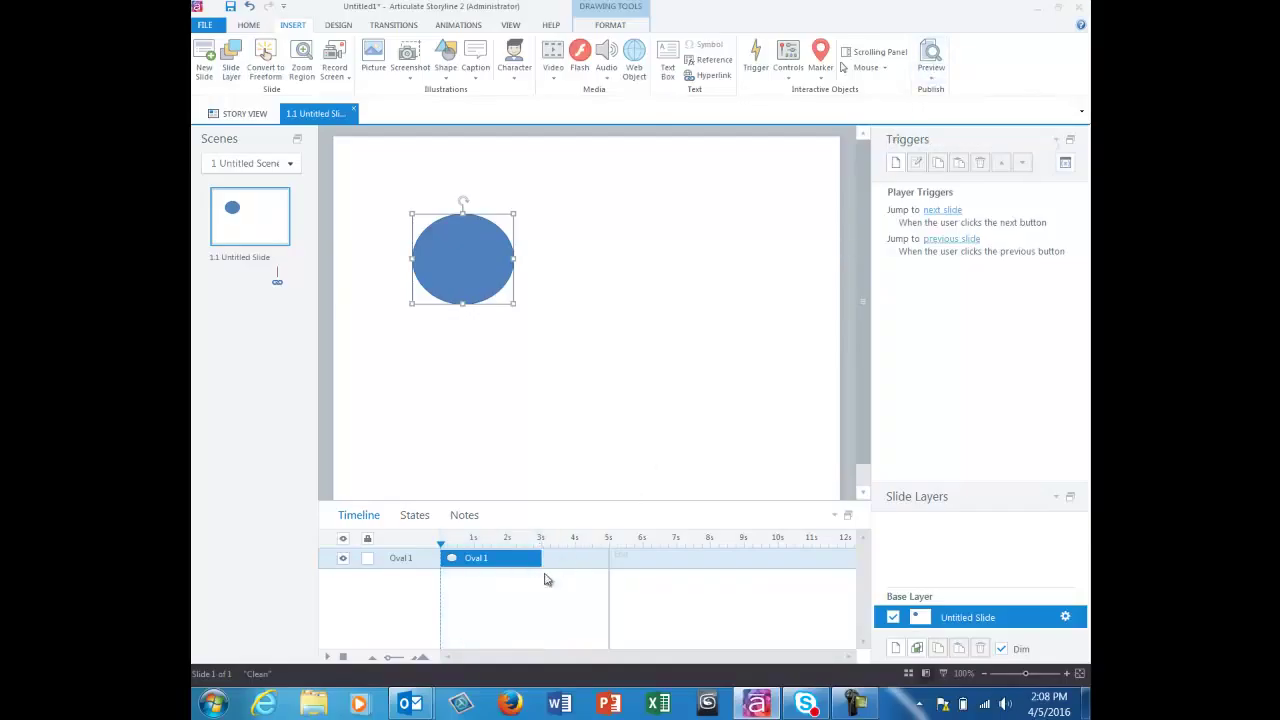
# - Preview the current slide to check the oval's shortened display time, and return to editing
pyautogui.click(933, 77)
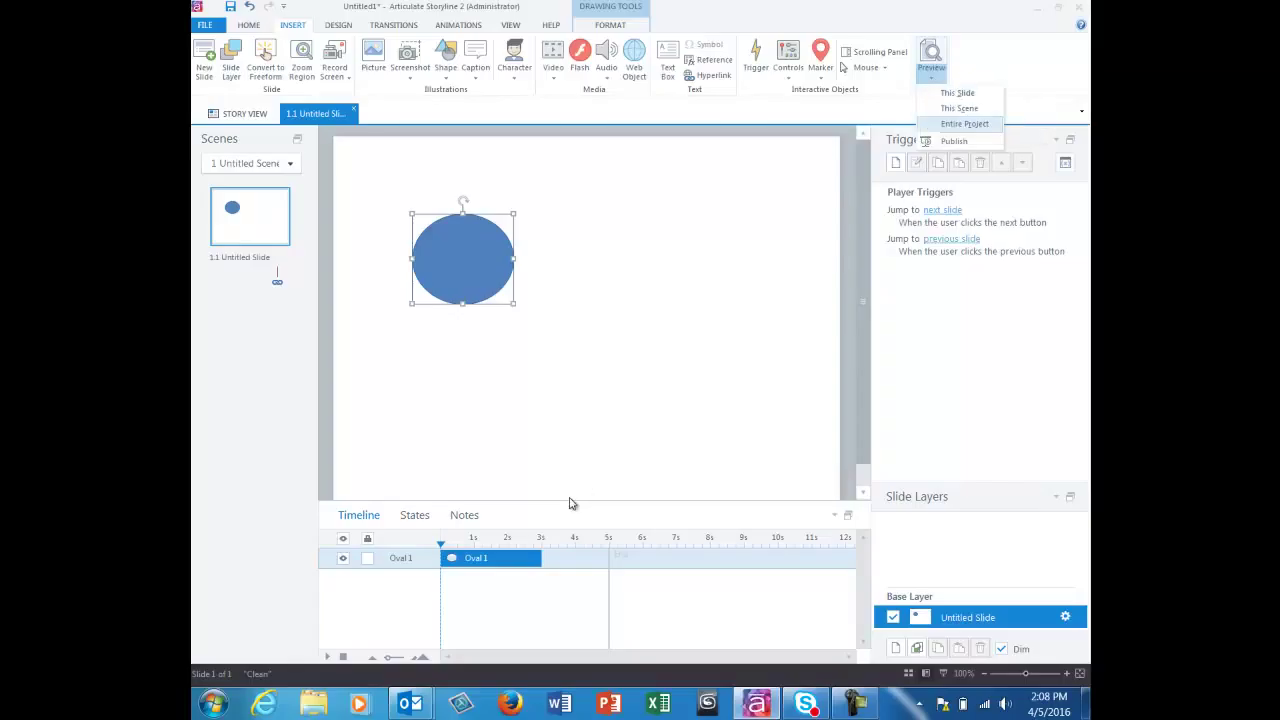
pyautogui.click(957, 94)
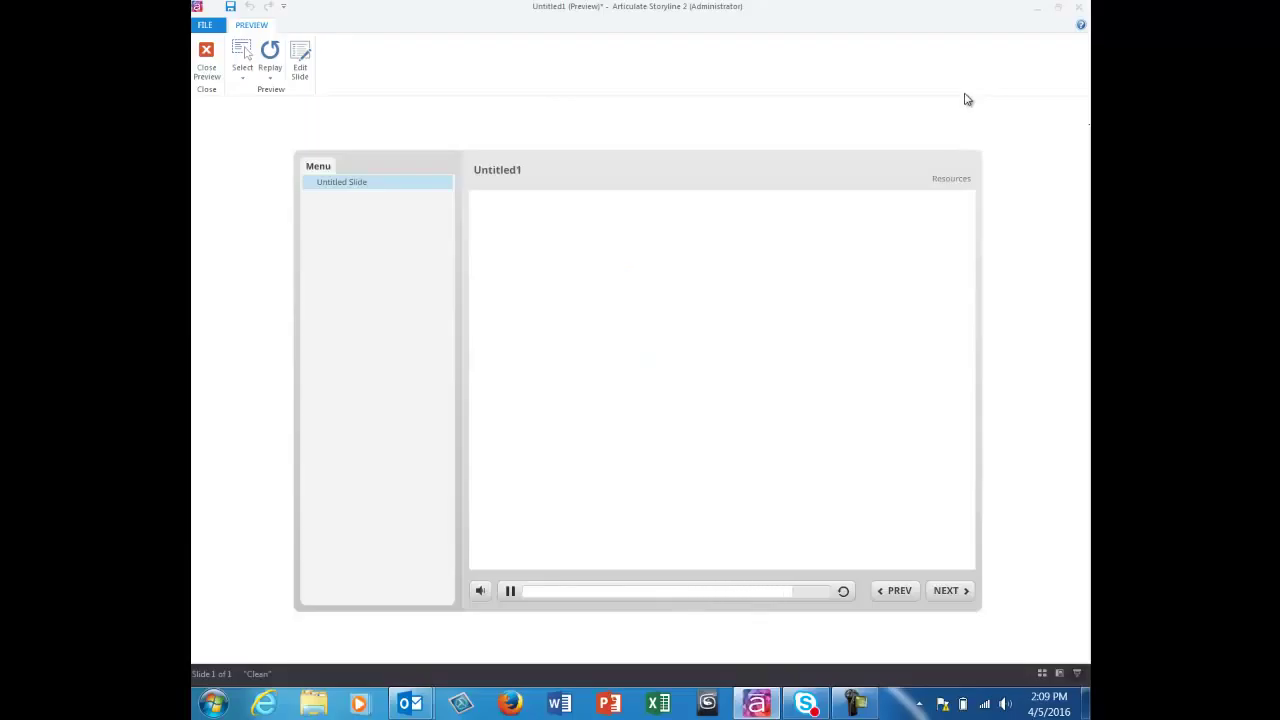
pyautogui.click(207, 60)
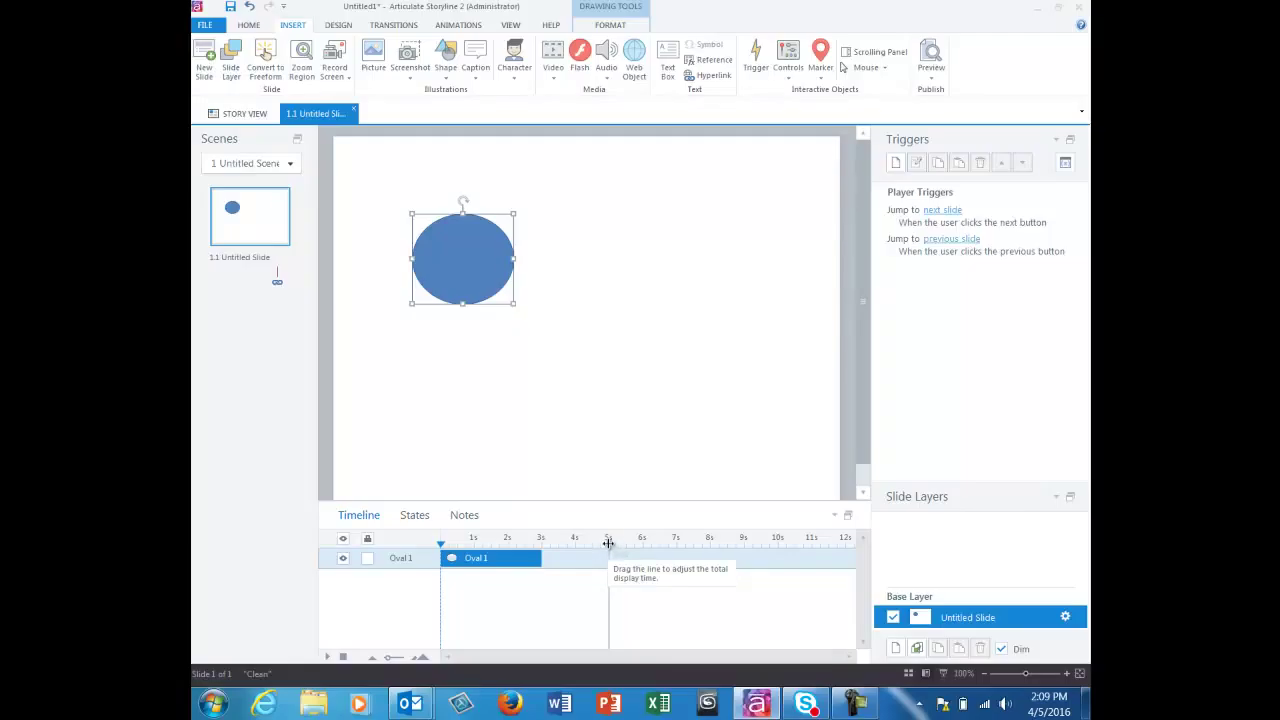
# - Extend the slide's total display time to 11 s and retime the oval to run from about 2.25 s to 8.25 s
pyautogui.moveTo(608, 543); pyautogui.dragTo(811, 543)
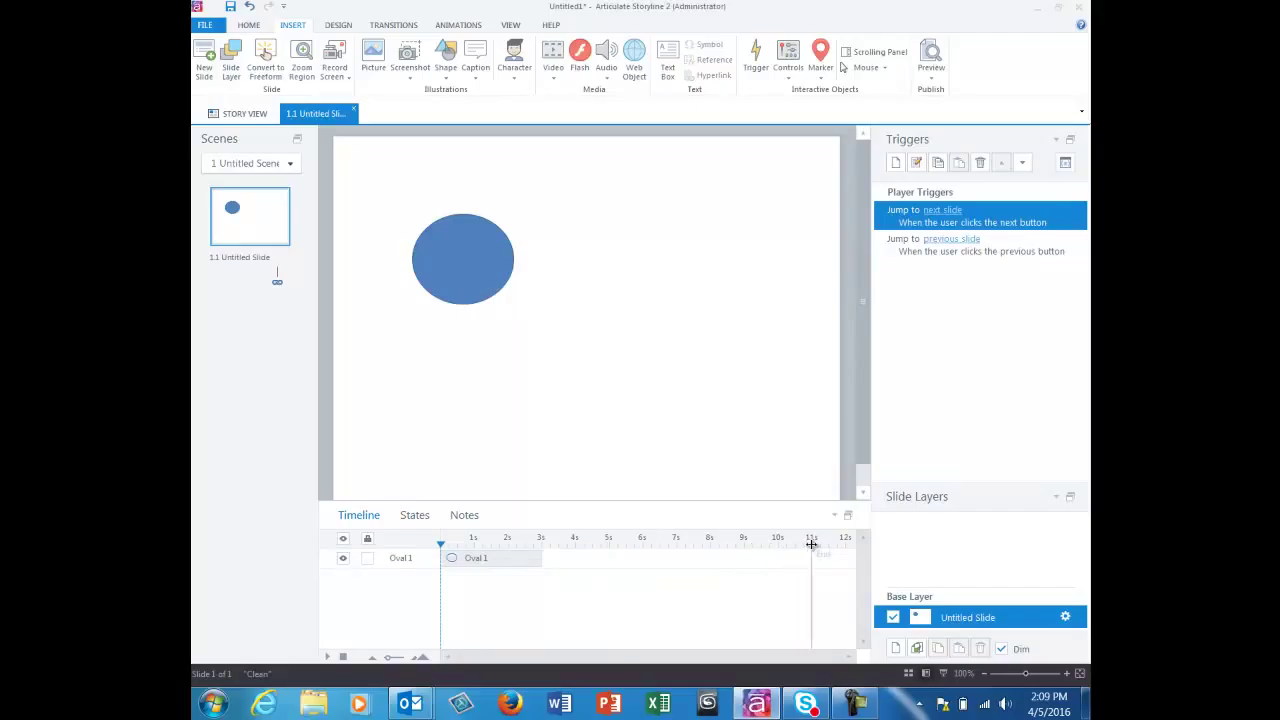
pyautogui.click(522, 565)
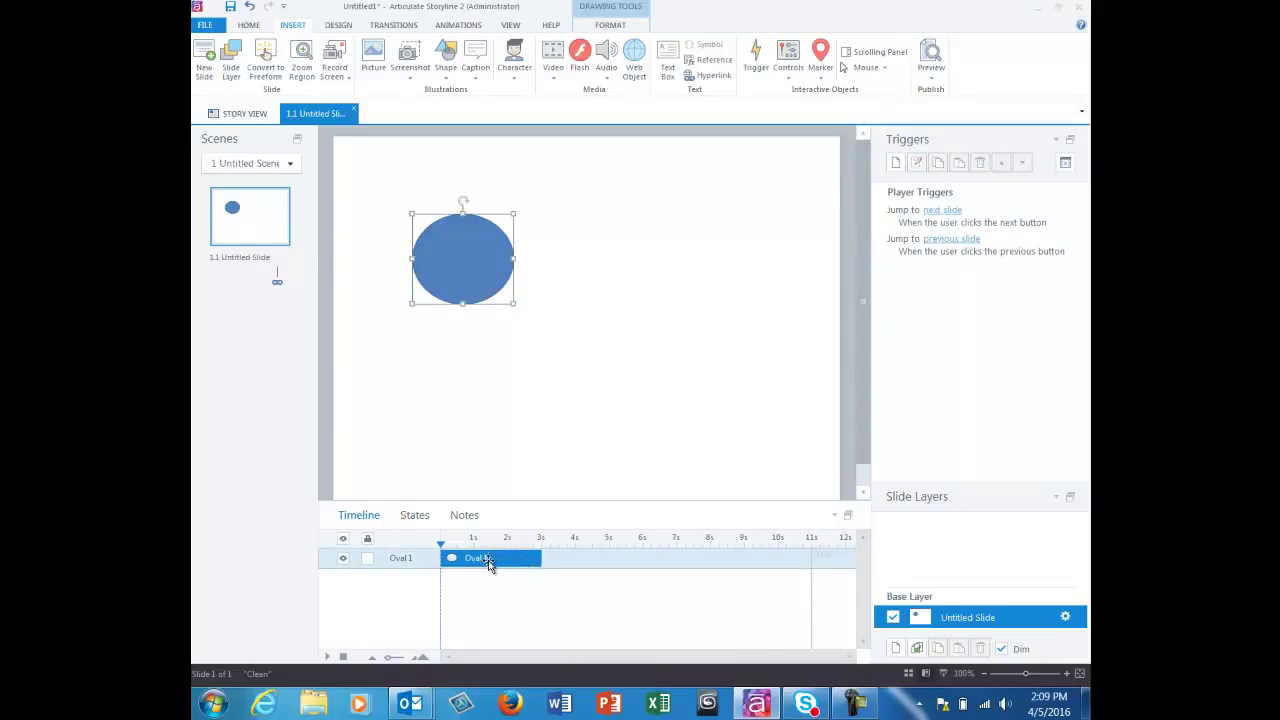
pyautogui.moveTo(487, 562)
pyautogui.mouseDown()
pyautogui.moveTo(615, 562)
pyautogui.moveTo(592, 566)
pyautogui.mouseUp()
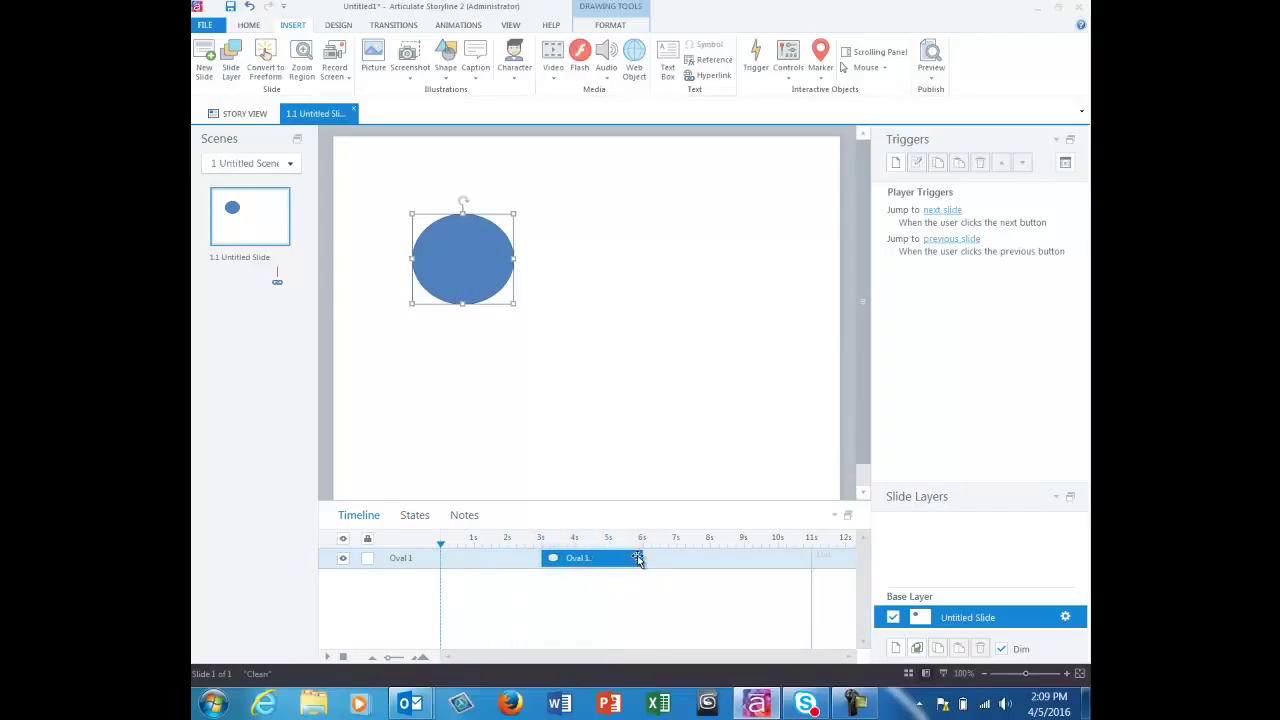
pyautogui.moveTo(645, 558); pyautogui.dragTo(718, 558)
pyautogui.moveTo(540, 557)
pyautogui.mouseDown()
pyautogui.moveTo(500, 558)
pyautogui.moveTo(513, 562)
pyautogui.mouseUp()
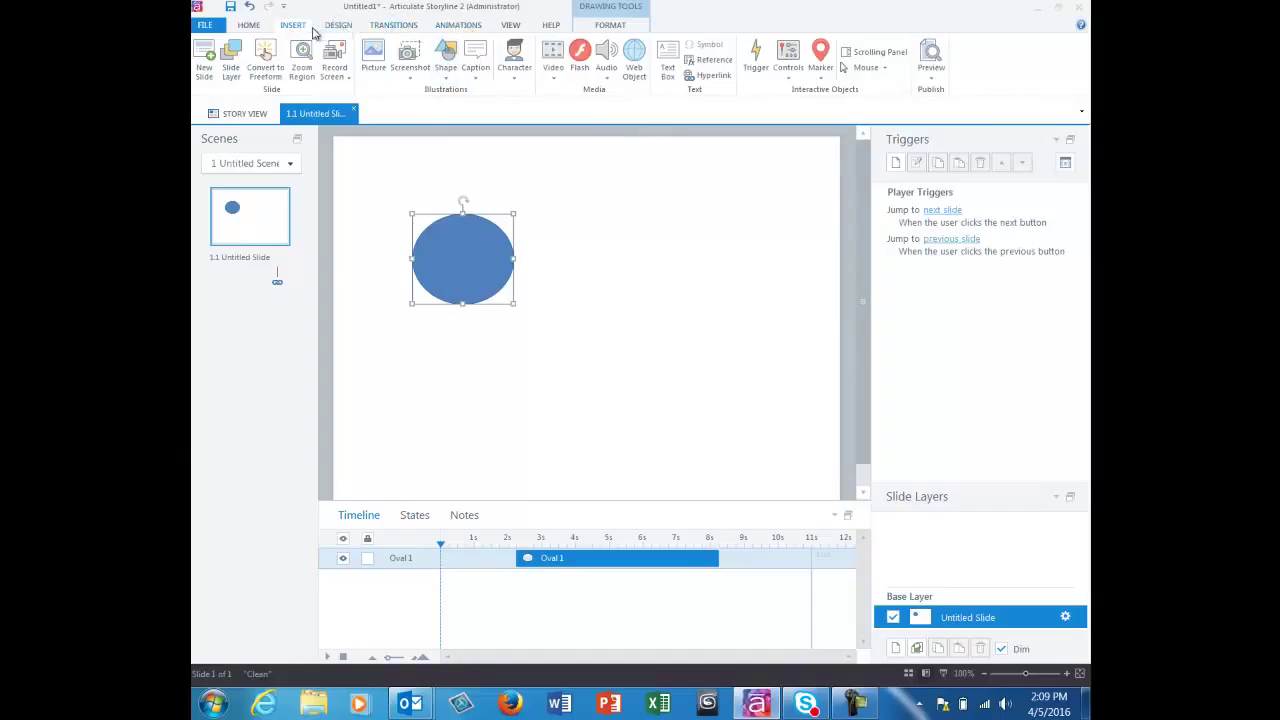
# - Apply a Fade entrance animation and a Fade exit animation to the oval
pyautogui.click(450, 27)
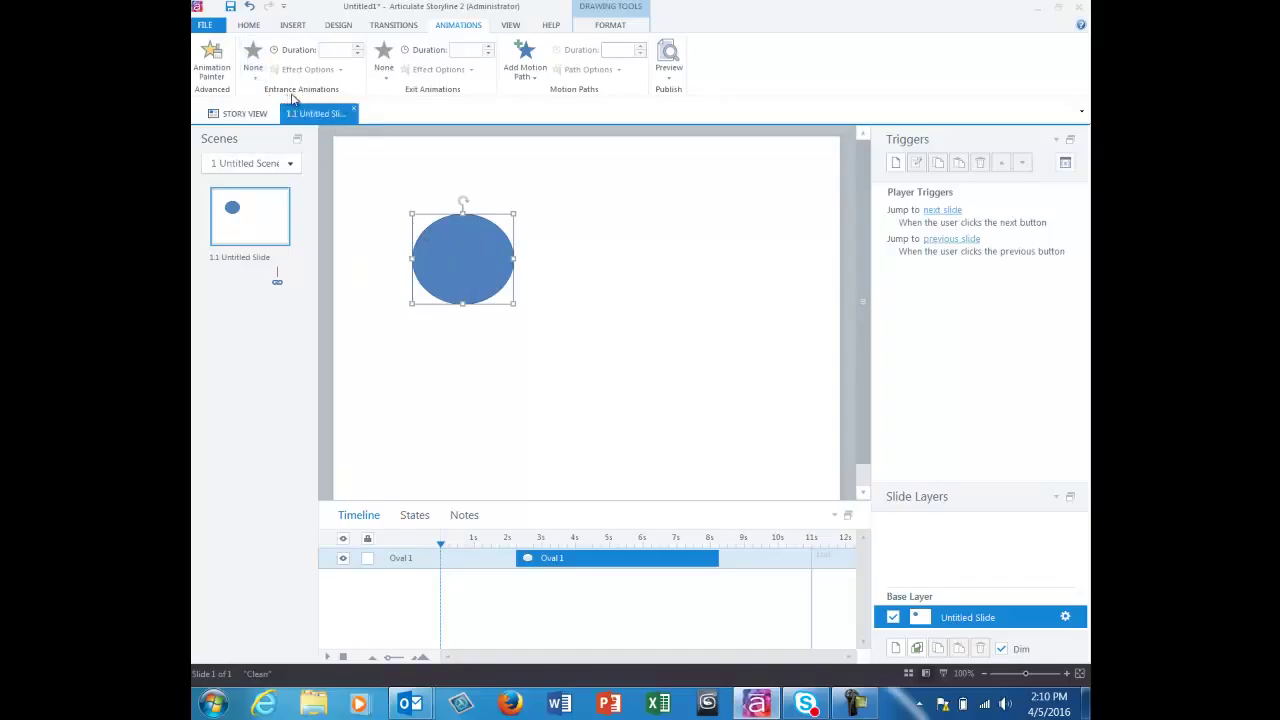
pyautogui.click(255, 74)
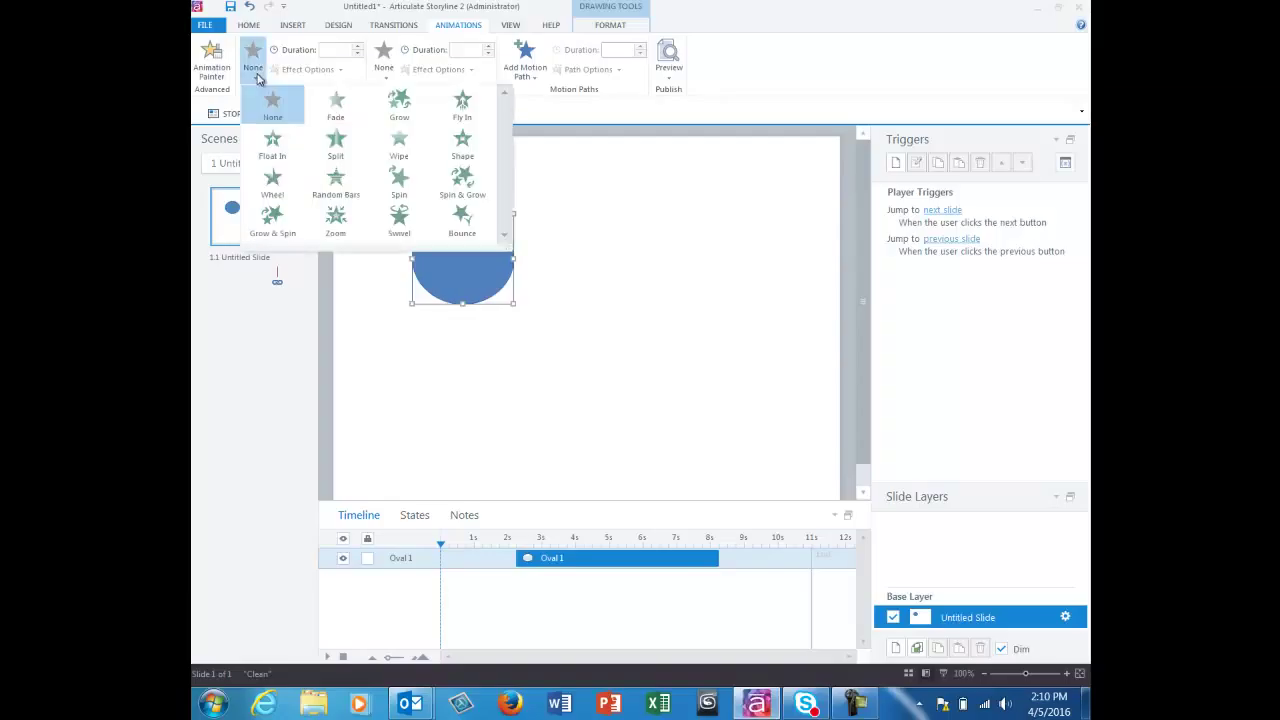
pyautogui.click(336, 114)
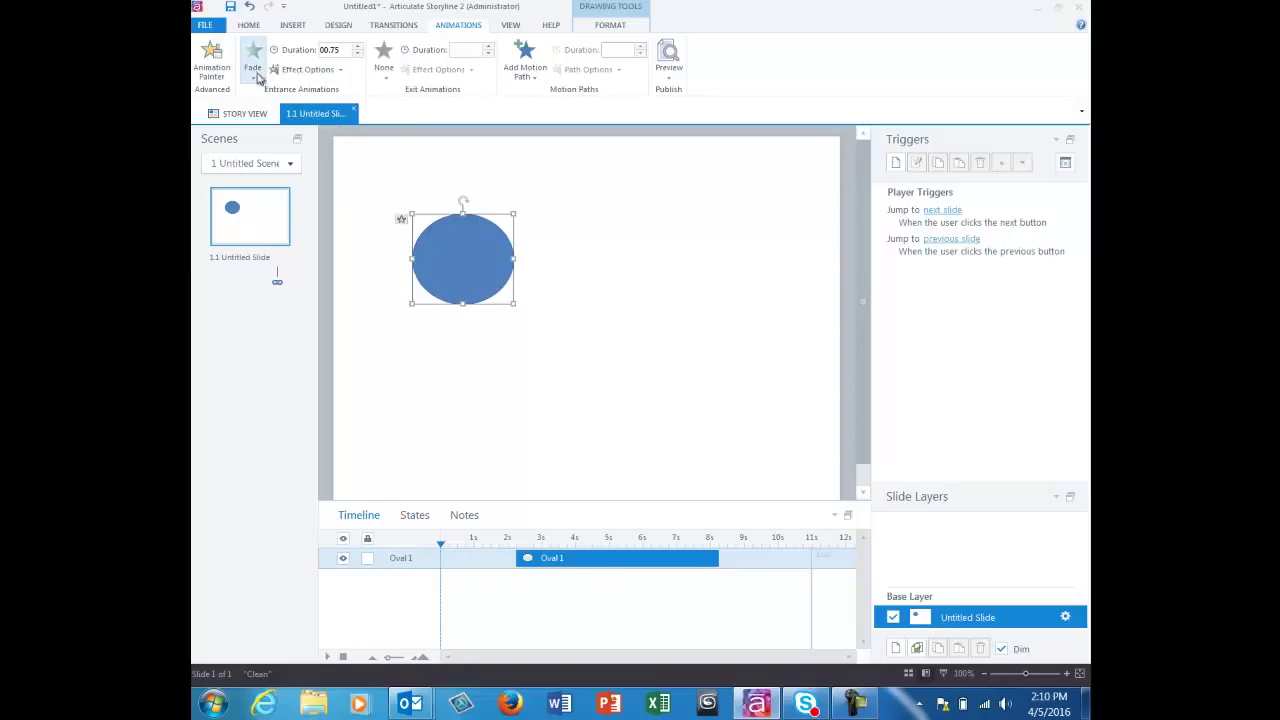
pyautogui.click(383, 62)
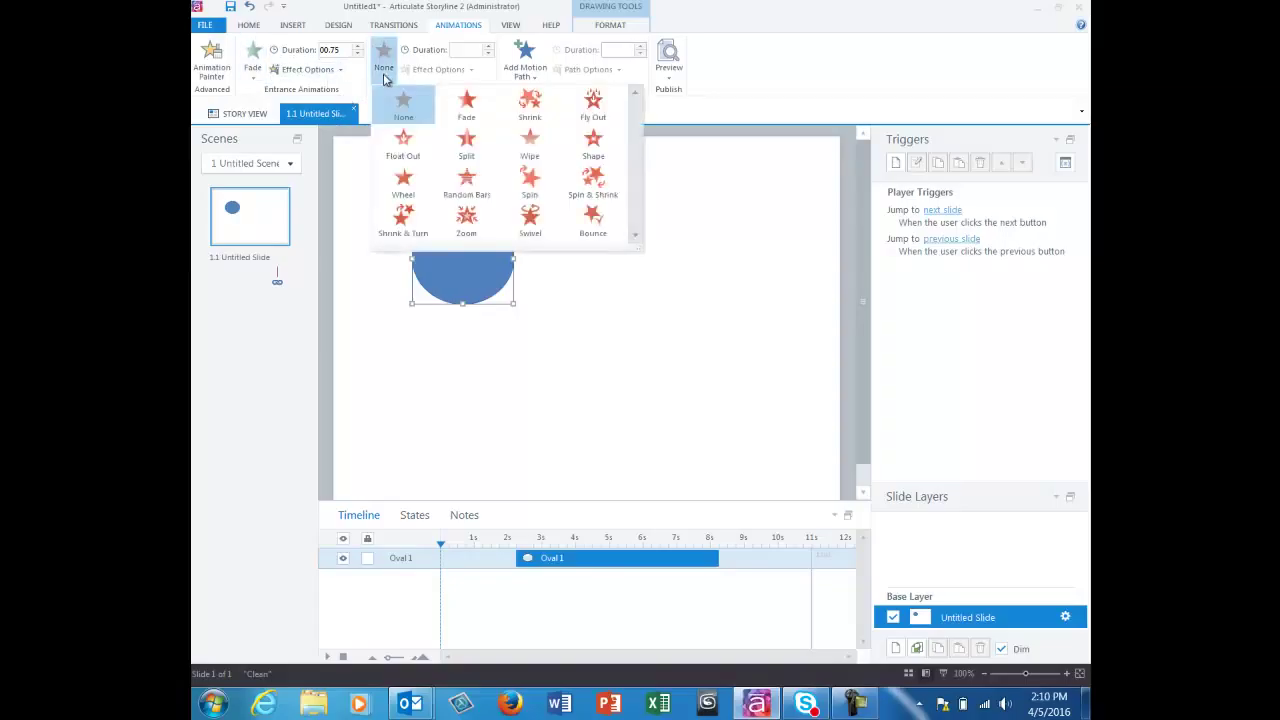
pyautogui.click(465, 106)
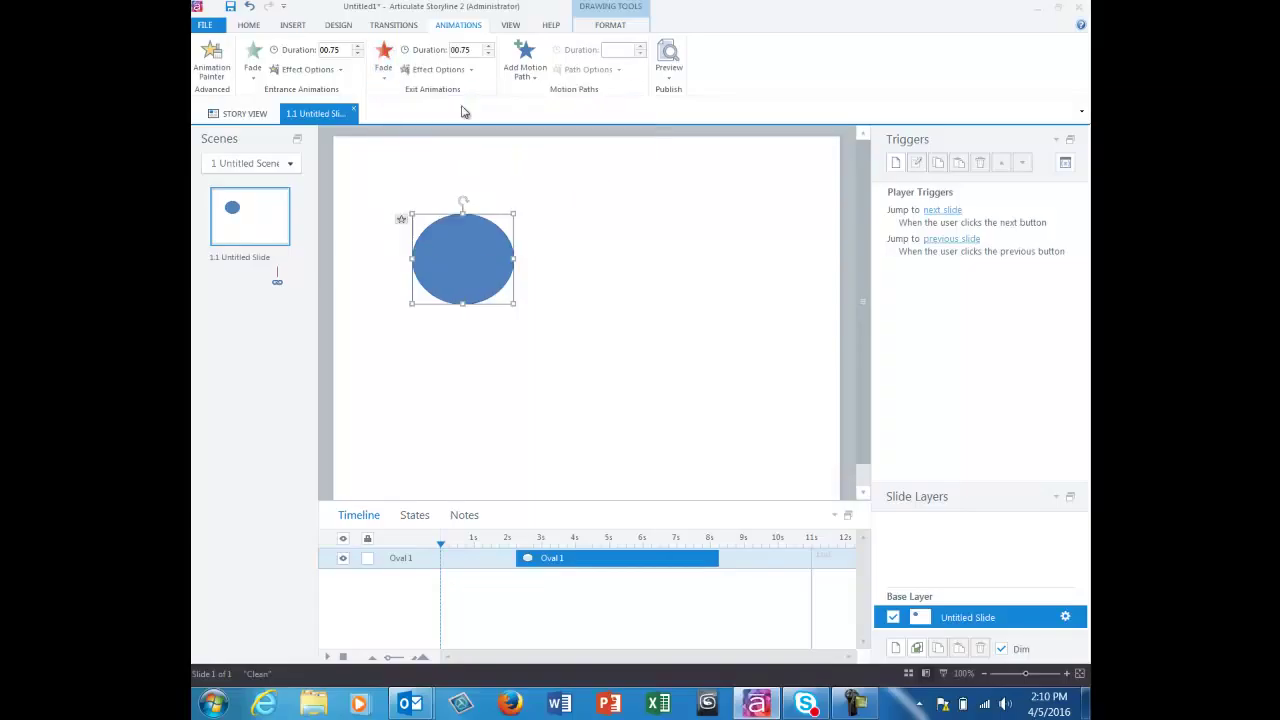
# - Preview the current slide, use the seekbar to revisit the oval's fades, and return to editing
pyautogui.click(670, 80)
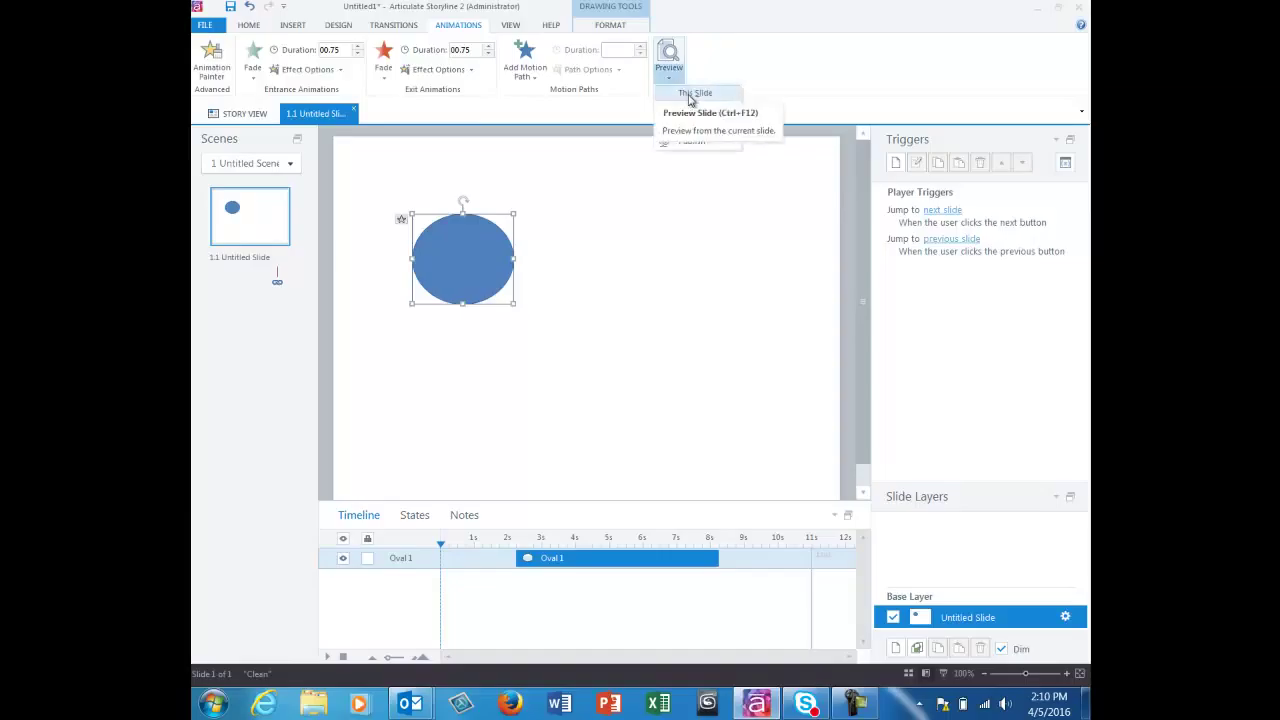
pyautogui.click(689, 99)
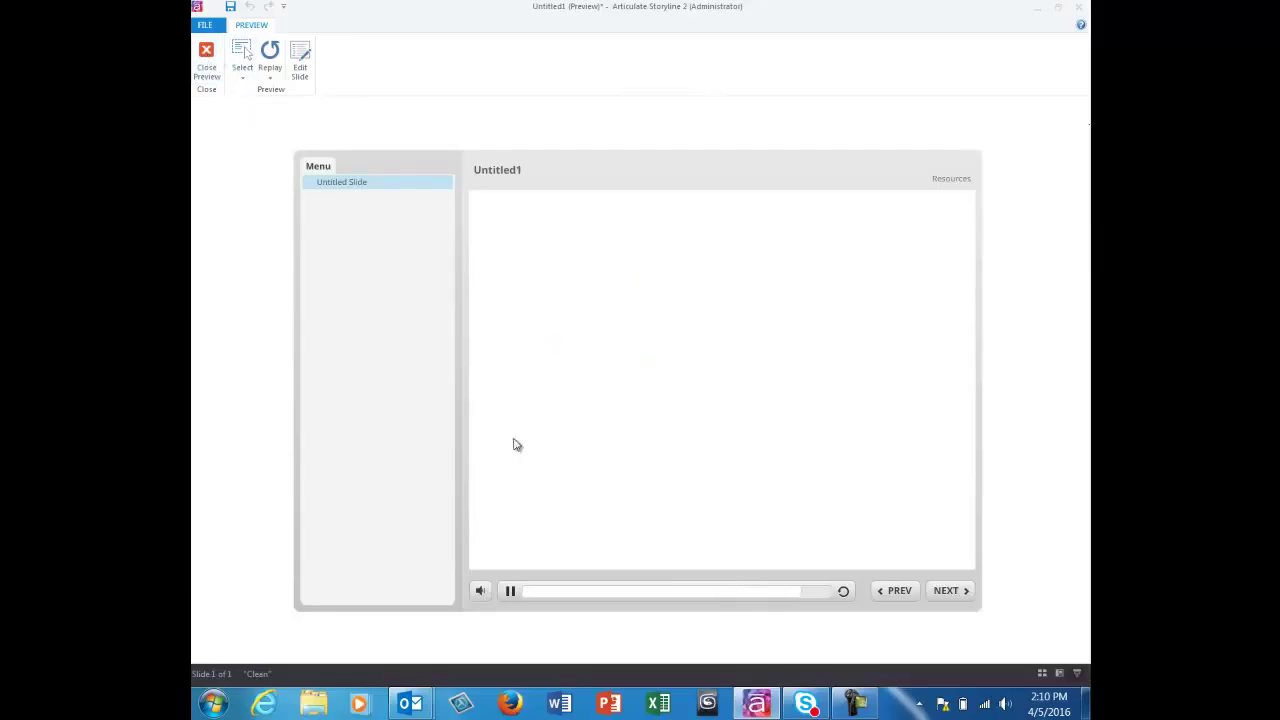
pyautogui.click(600, 592)
pyautogui.click(585, 597)
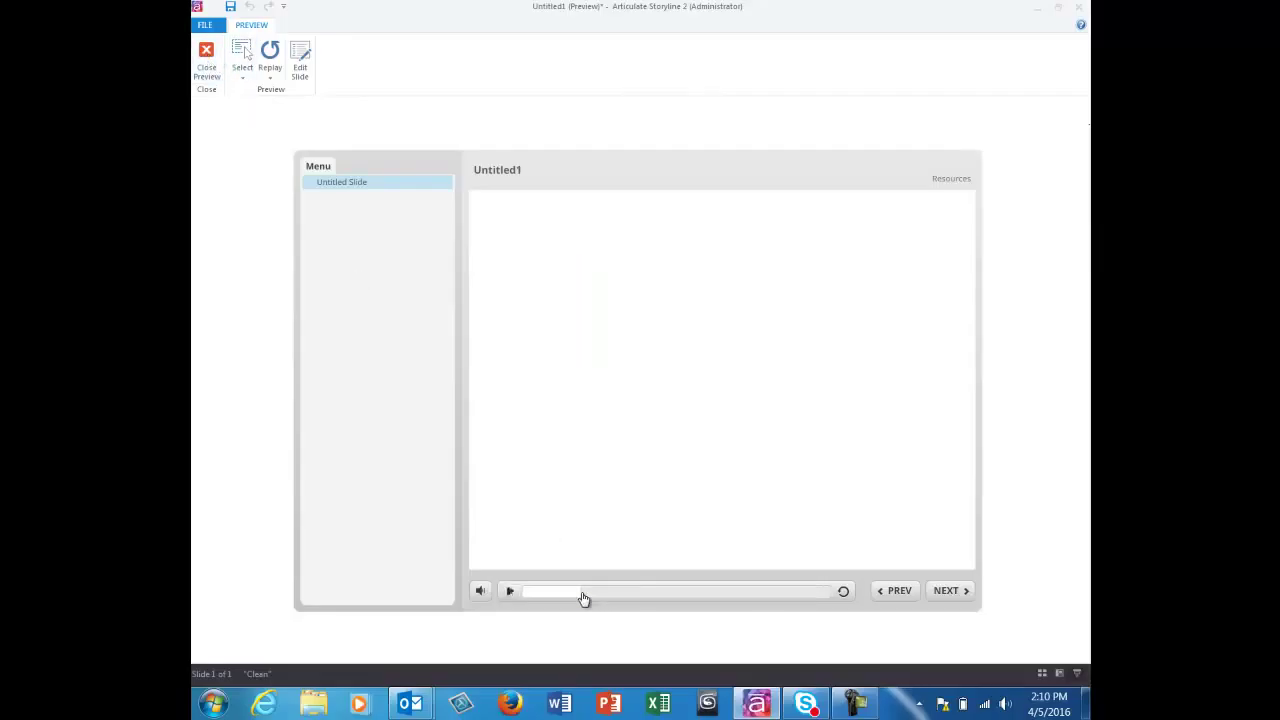
pyautogui.click(211, 66)
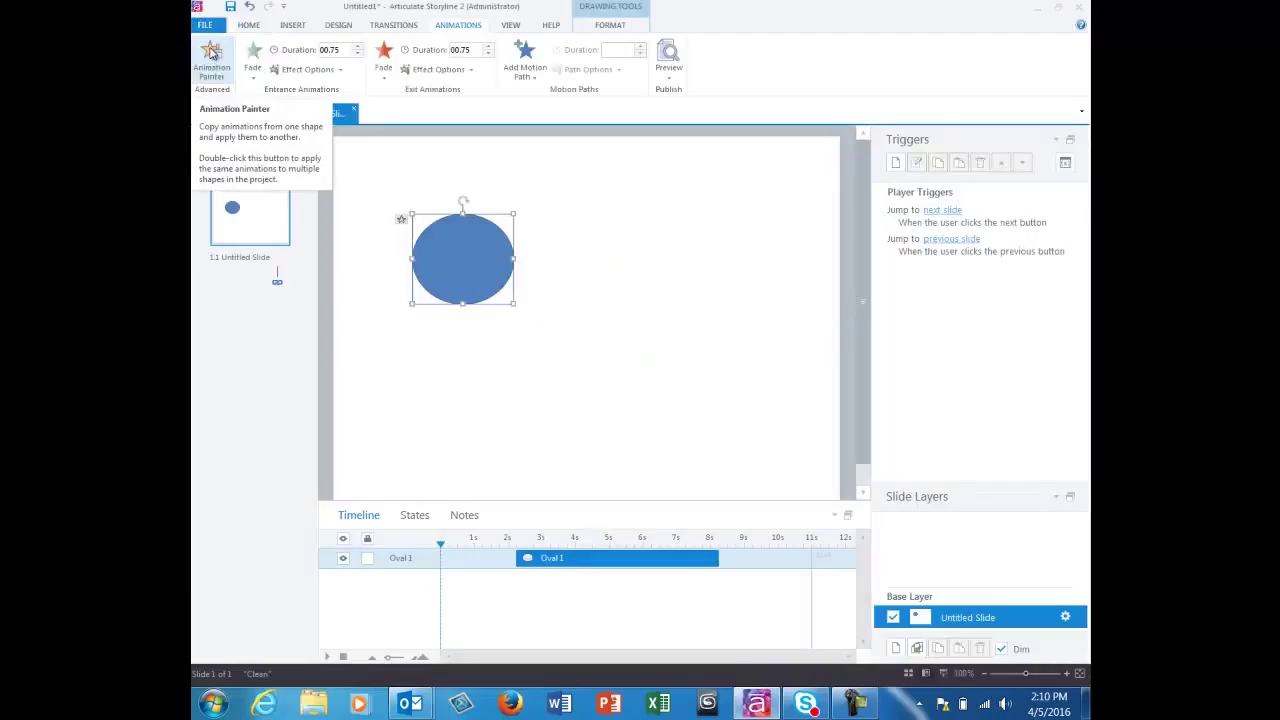
pyautogui.click(255, 80)
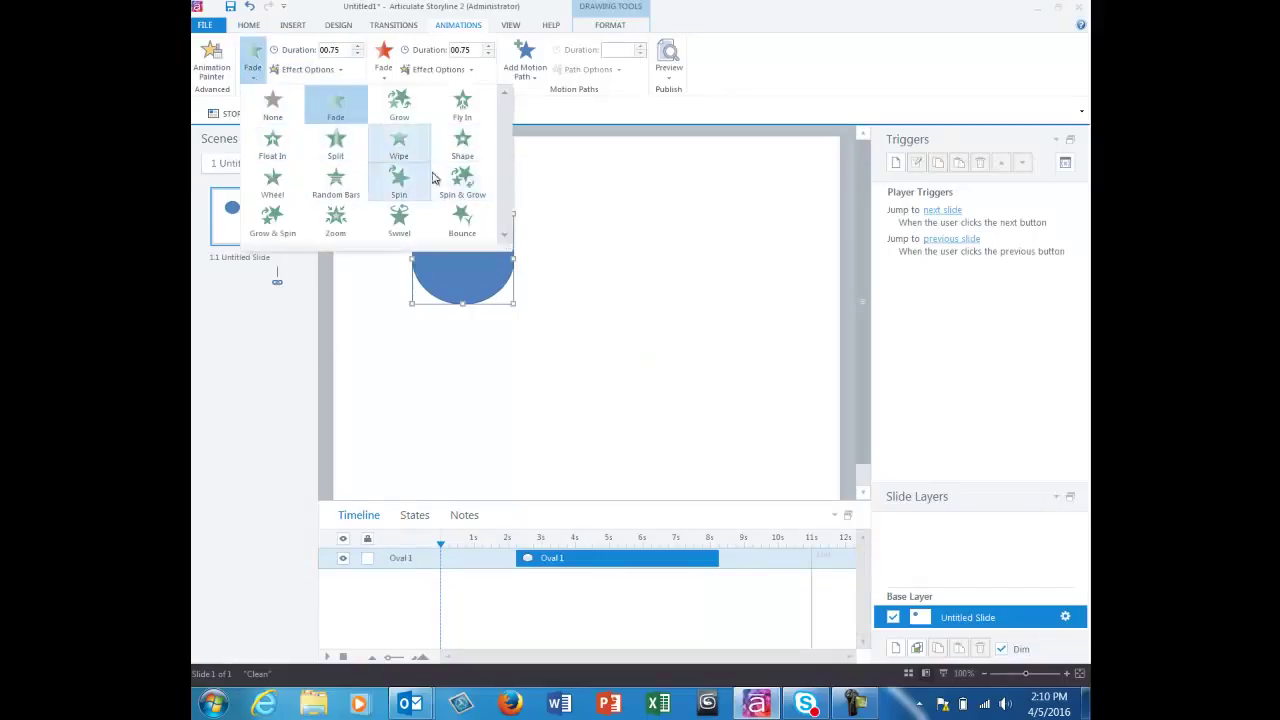
pyautogui.click(386, 74)
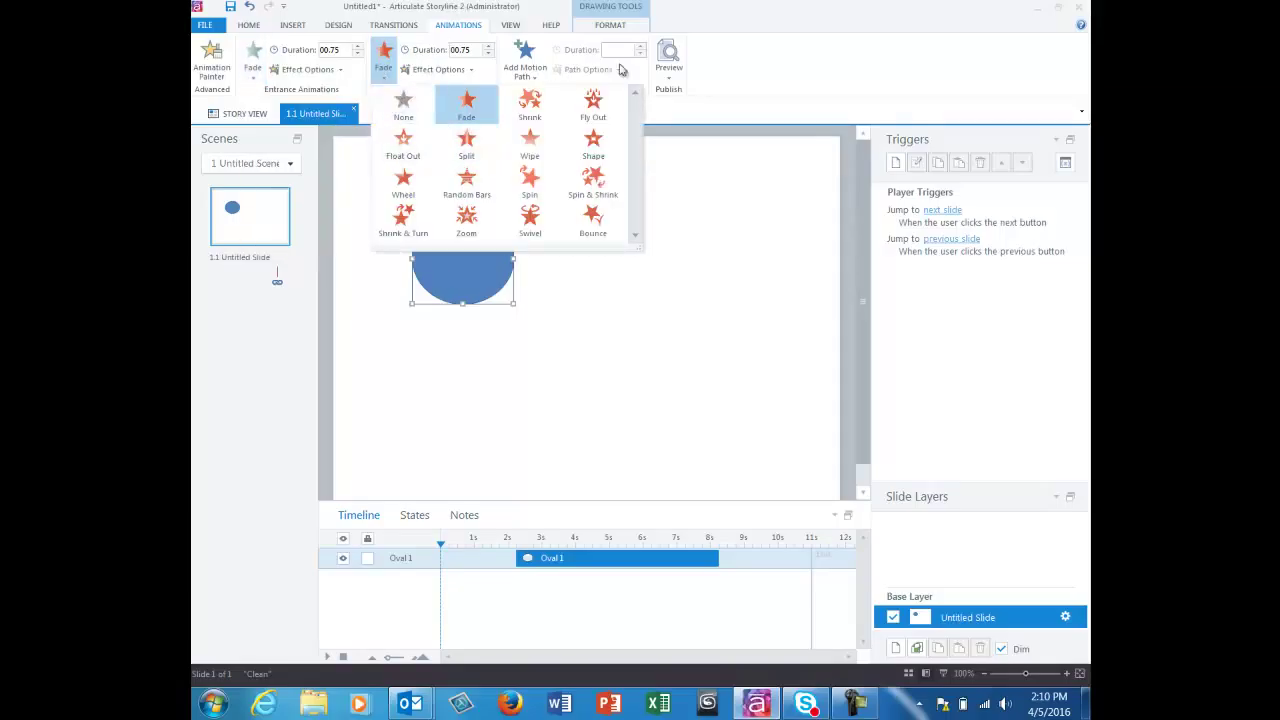
pyautogui.click(718, 66)
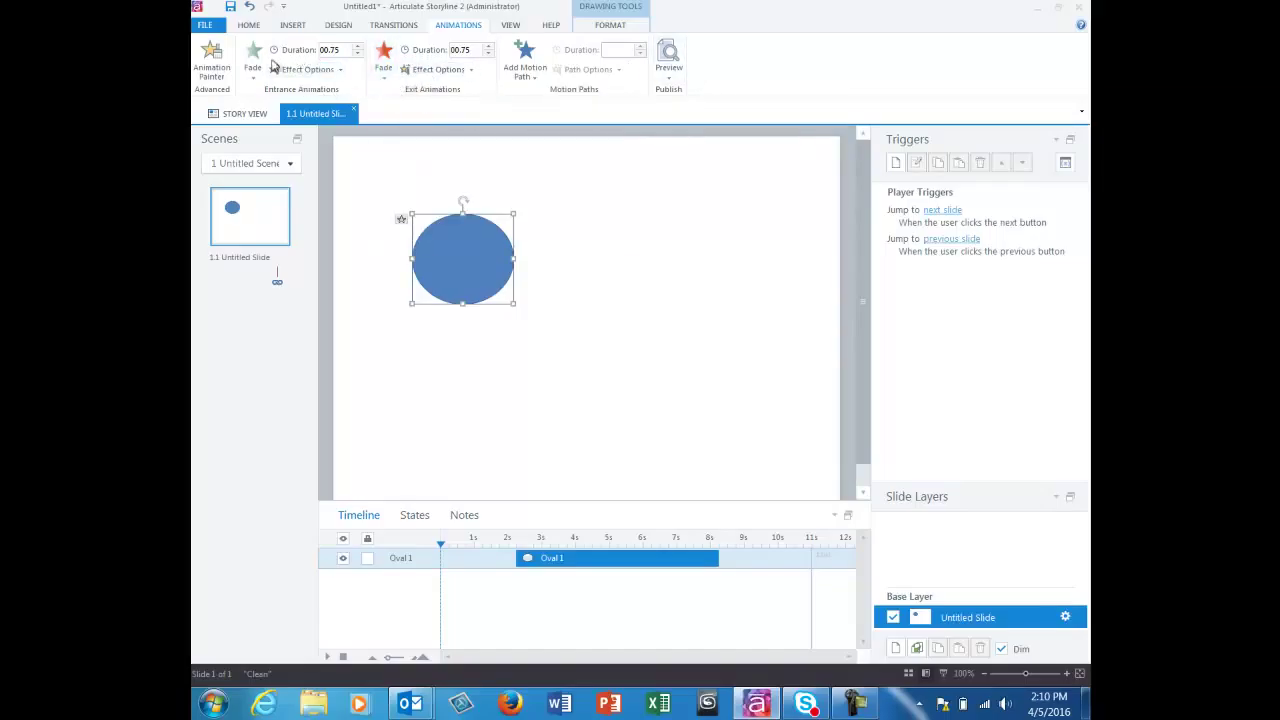
pyautogui.click(384, 80)
pyautogui.click(762, 86)
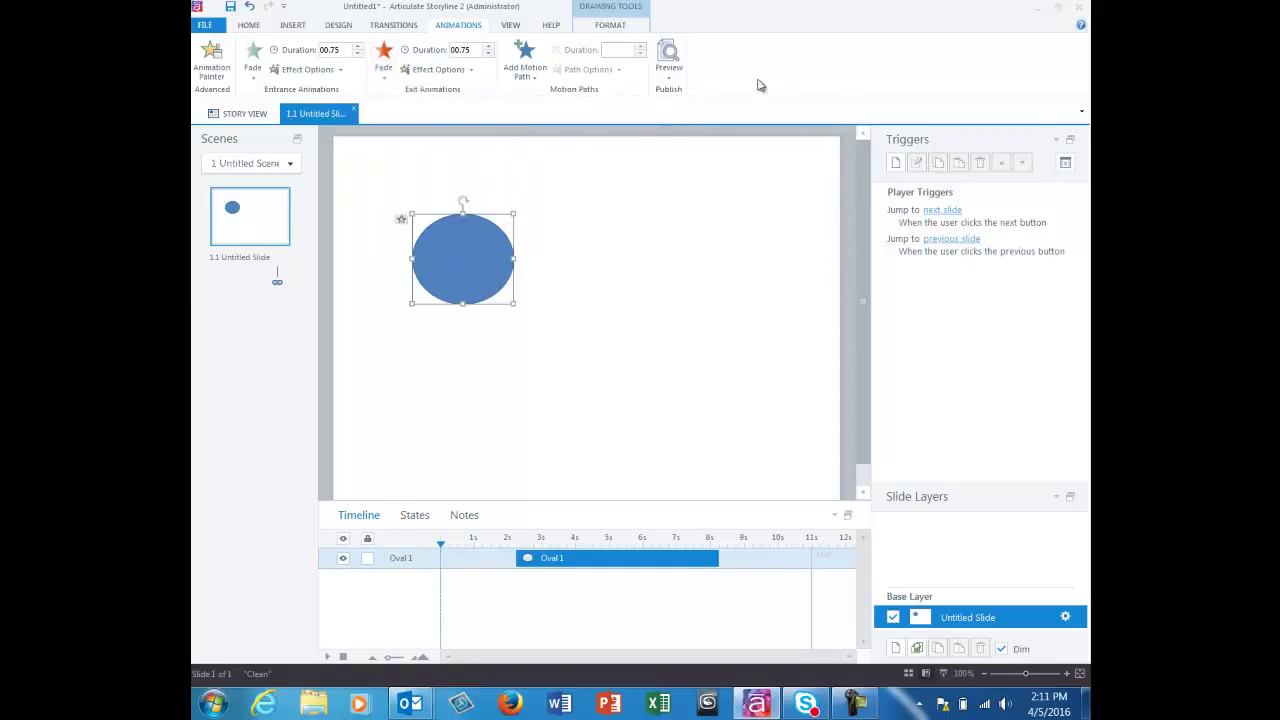
# - Remove both the entrance and the exit animation from the oval by setting each to None
pyautogui.click(256, 84)
pyautogui.click(274, 118)
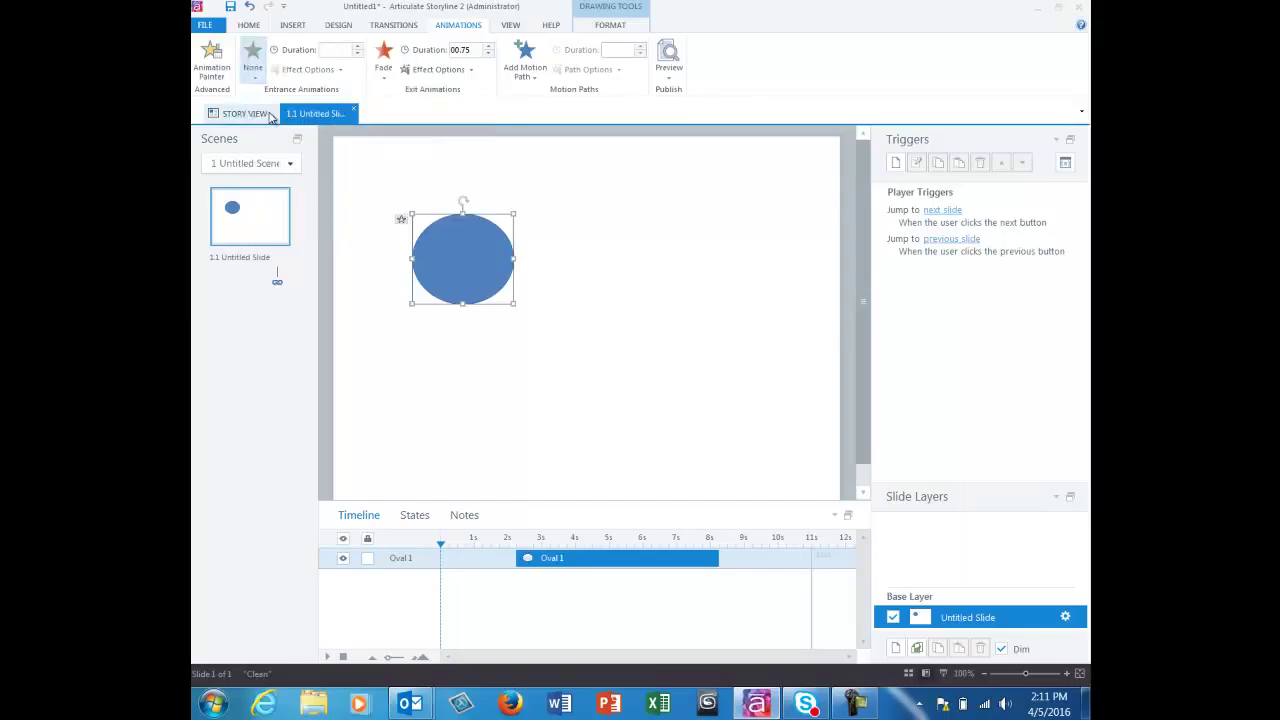
pyautogui.click(385, 76)
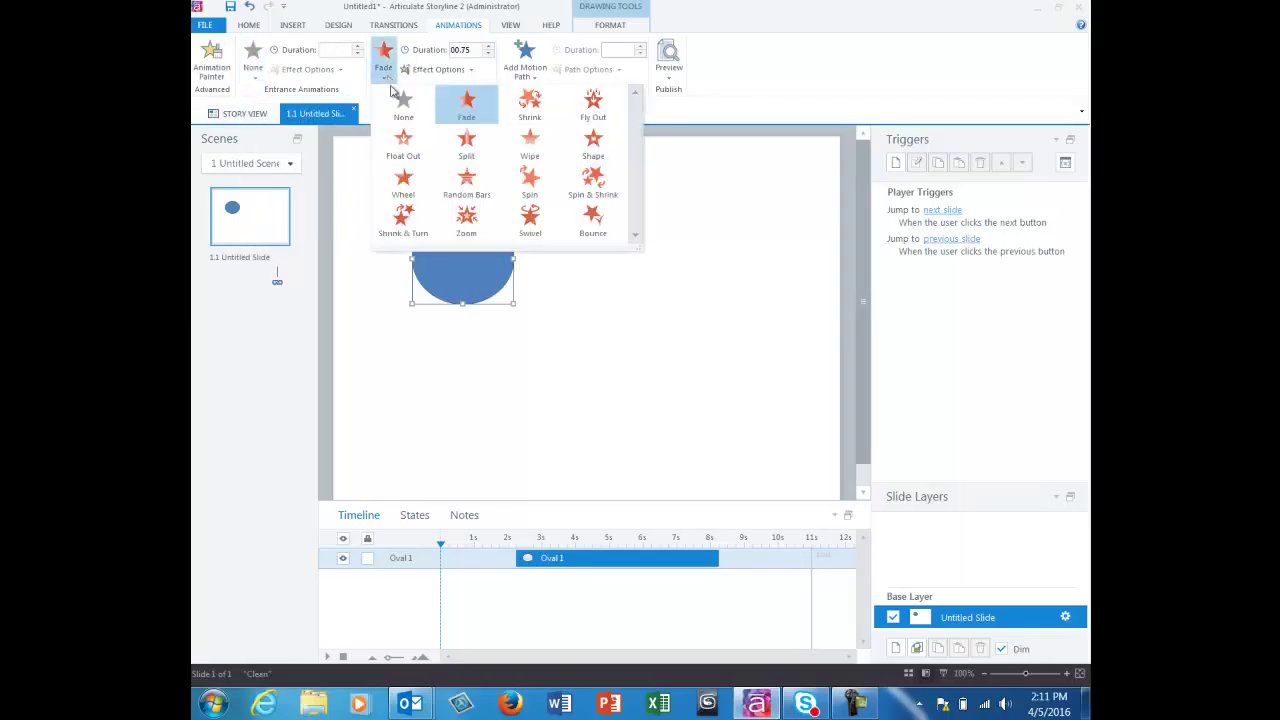
pyautogui.click(403, 117)
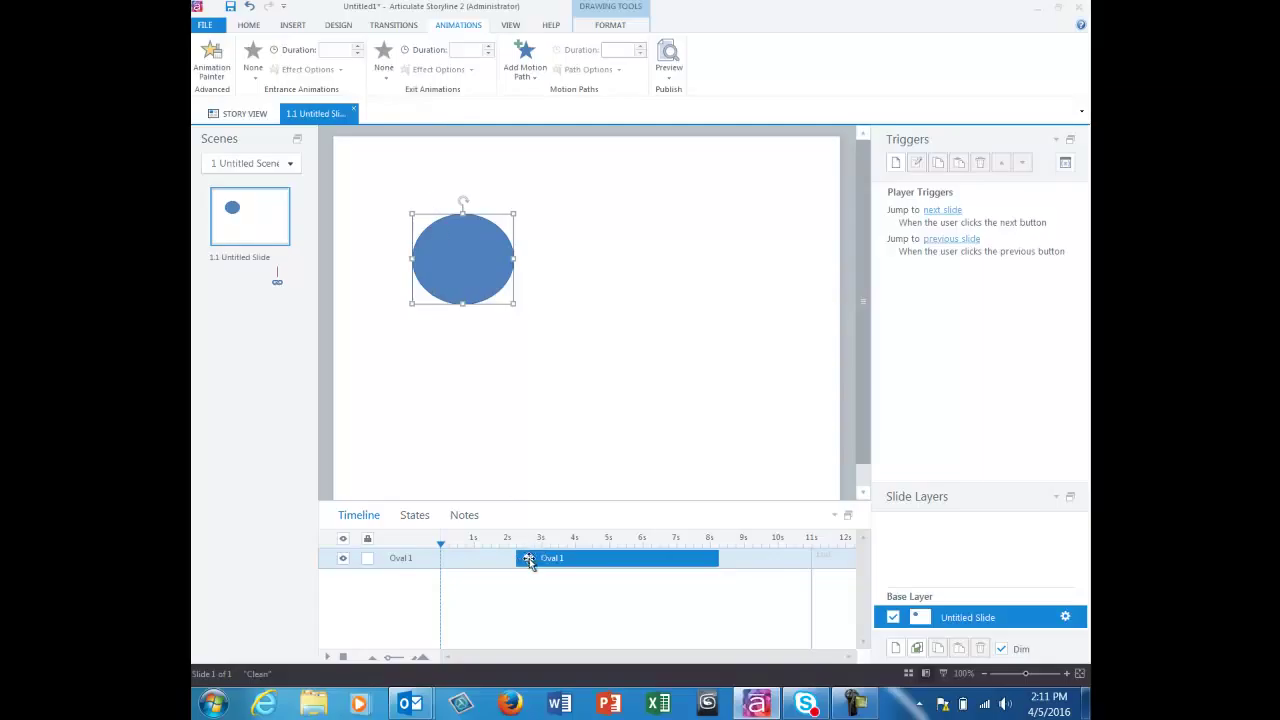
# - Move the oval's timeline bar to start at 0 s and set the oval to Show Always
pyautogui.moveTo(552, 560); pyautogui.dragTo(476, 561)
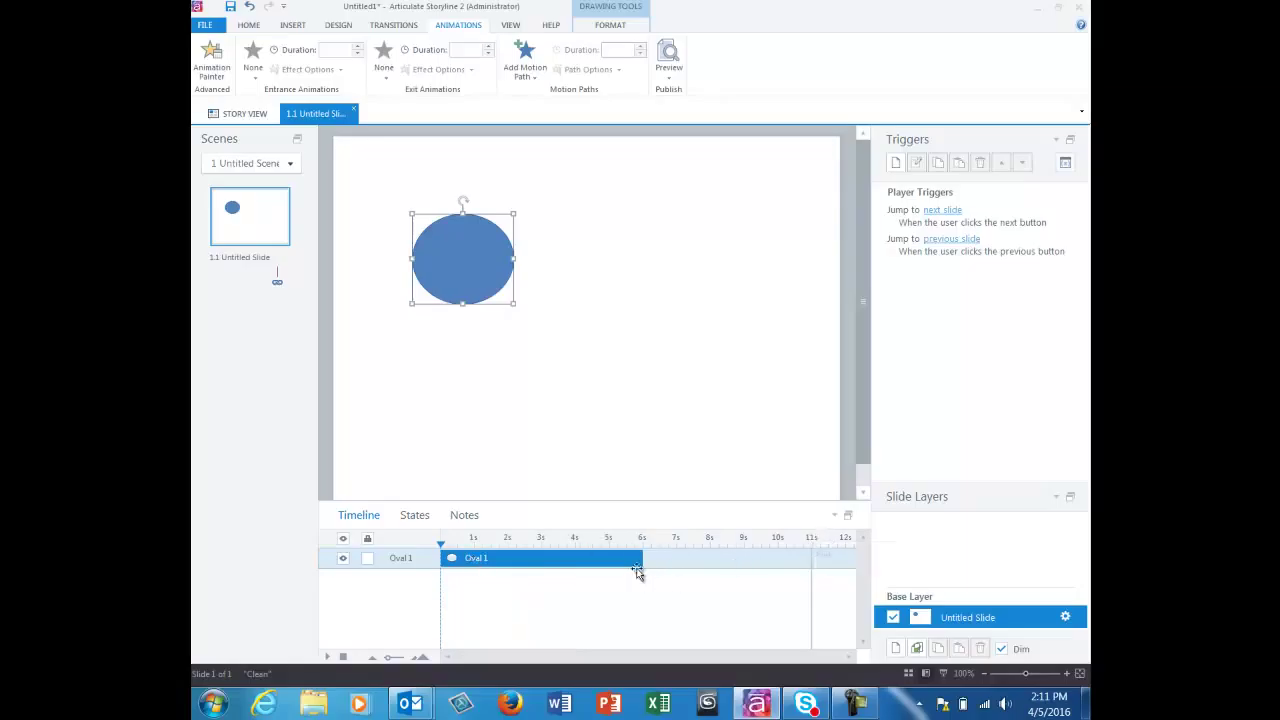
pyautogui.rightClick(628, 563)
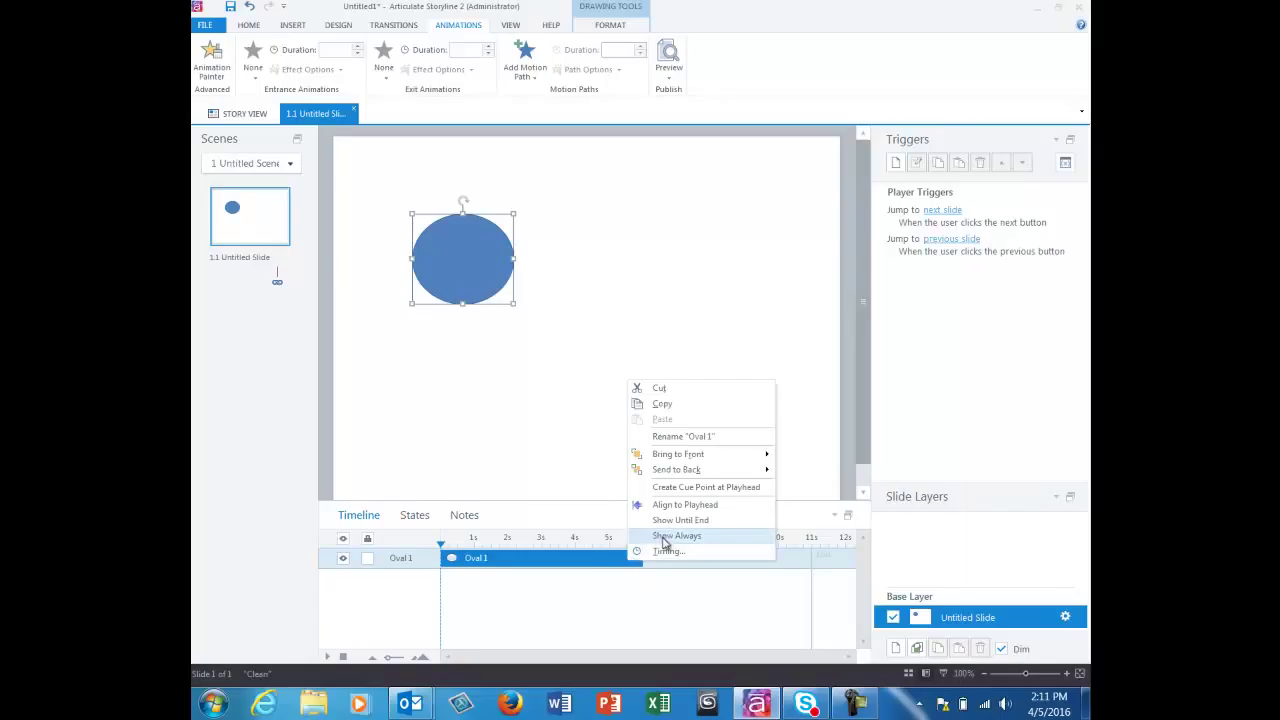
pyautogui.click(665, 538)
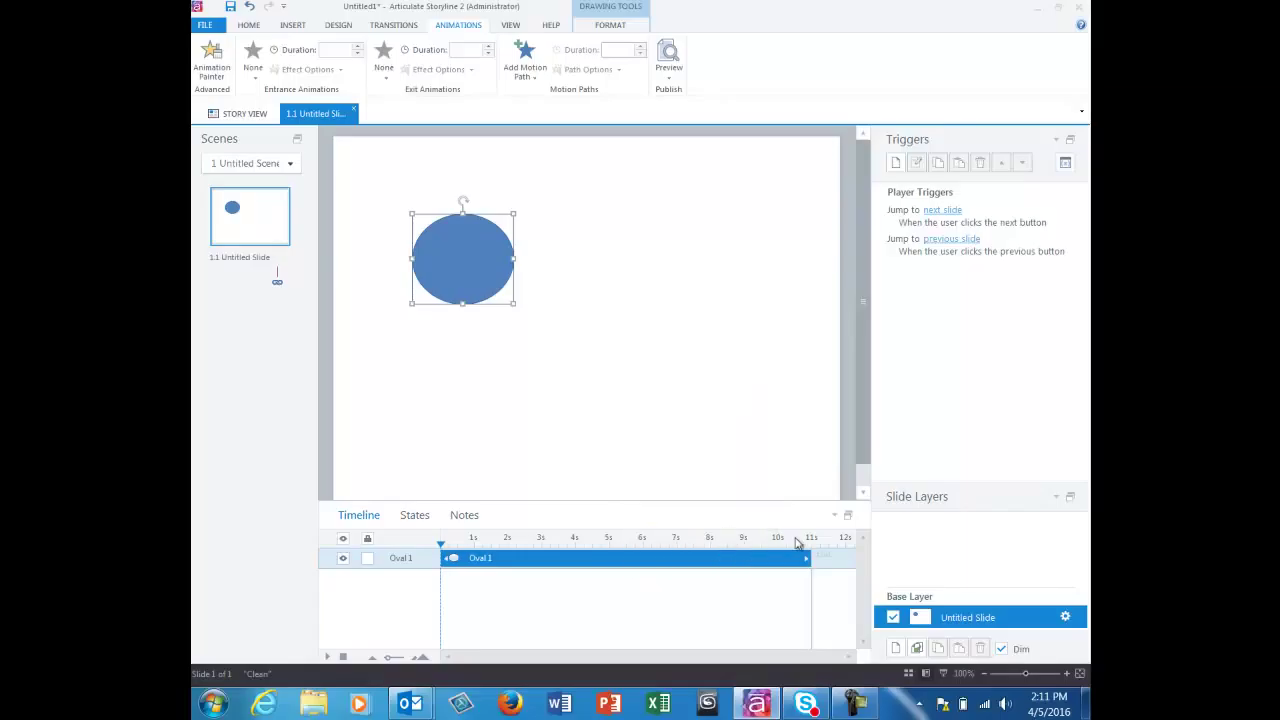
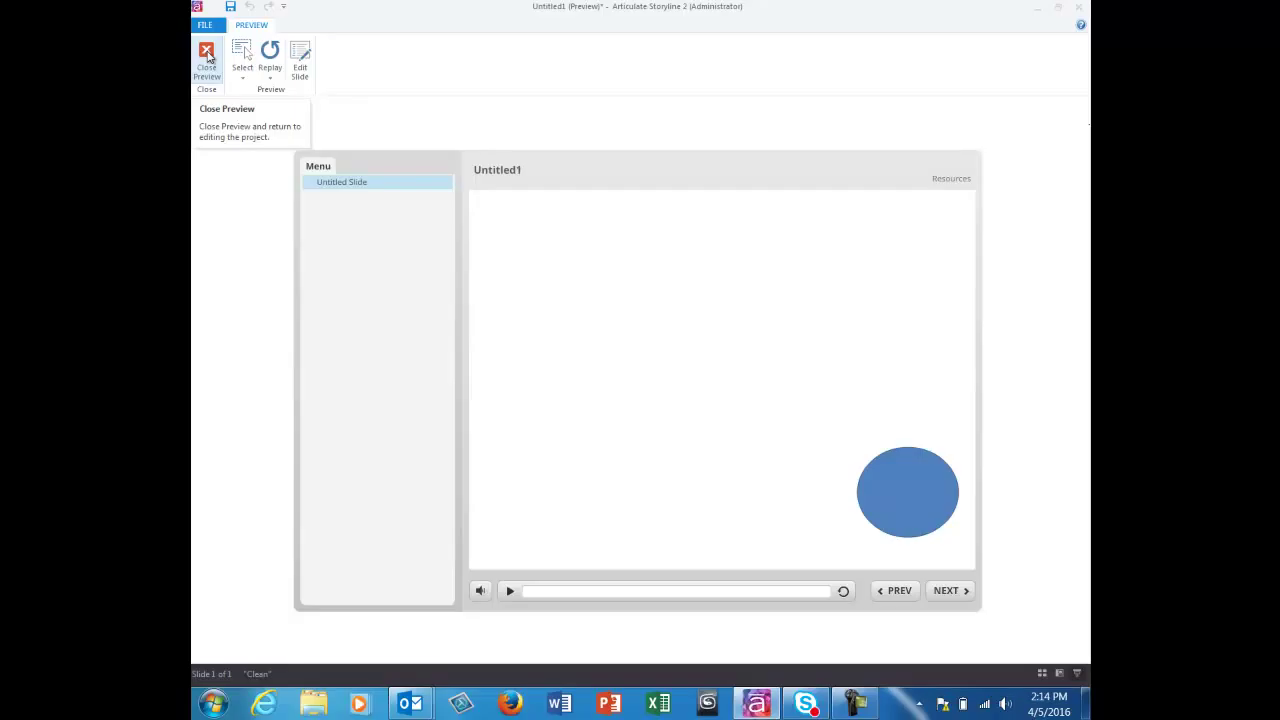
# - Close the preview, show the oval's states, and delete the oval from the slide
pyautogui.click(207, 57)
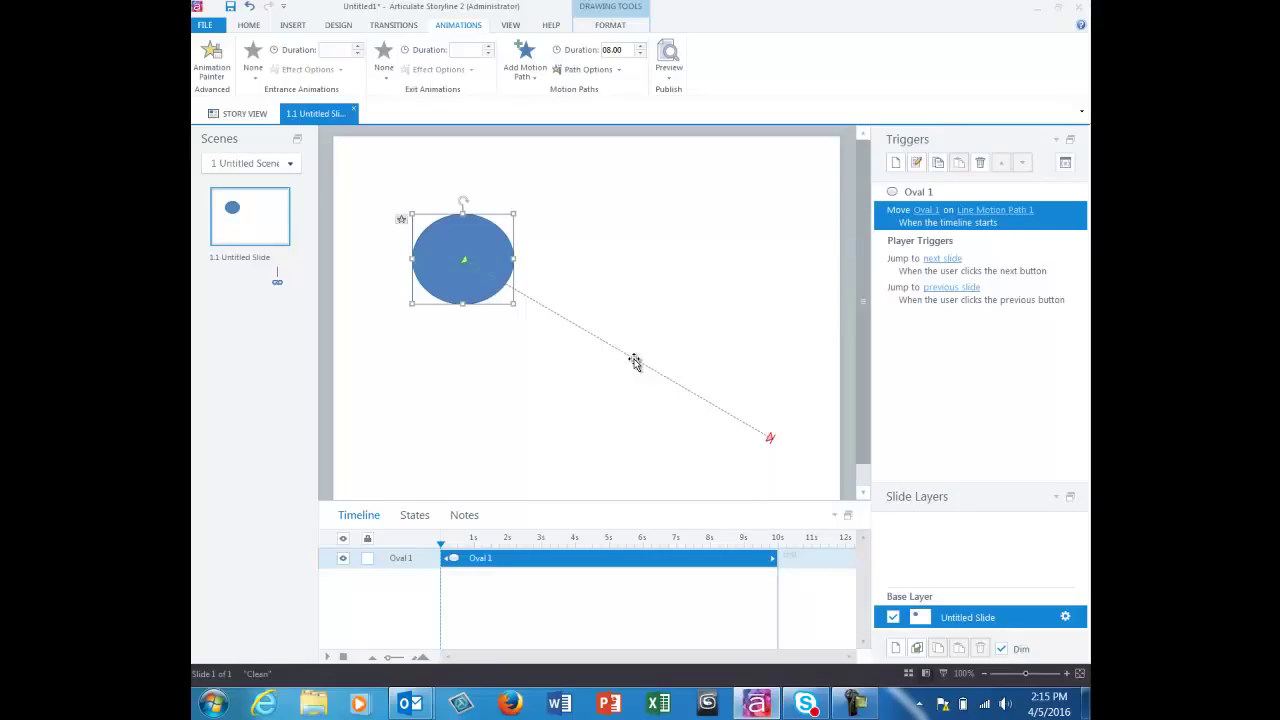
pyautogui.click(415, 522)
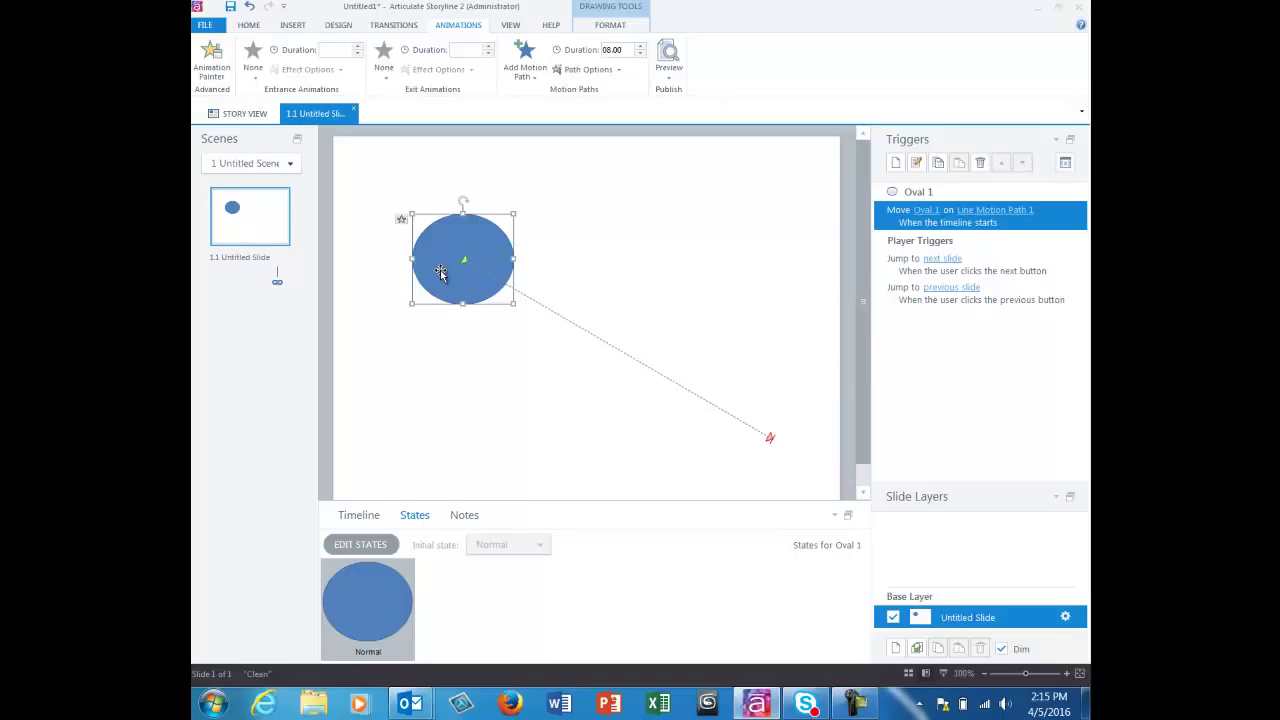
pyautogui.press('Delete')
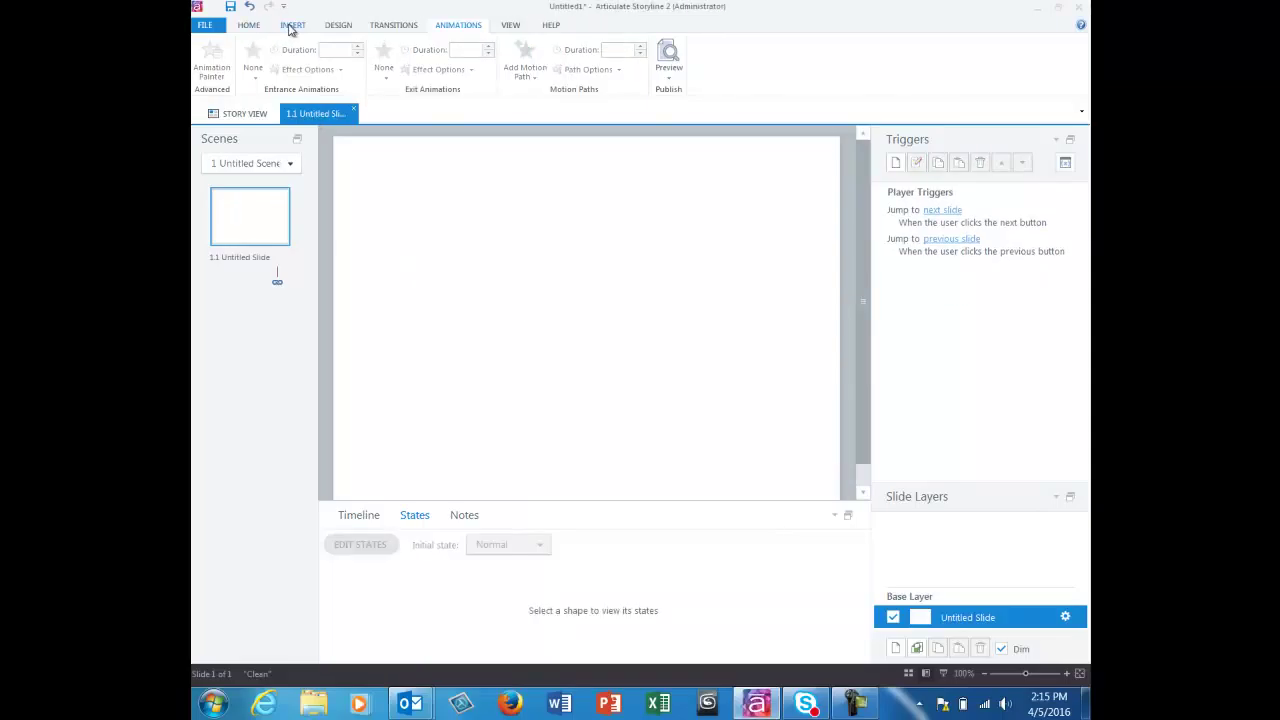
# - Insert the SLX picture from the personal picture folder in the Pictures library onto the slide
pyautogui.click(292, 26)
pyautogui.click(374, 57)
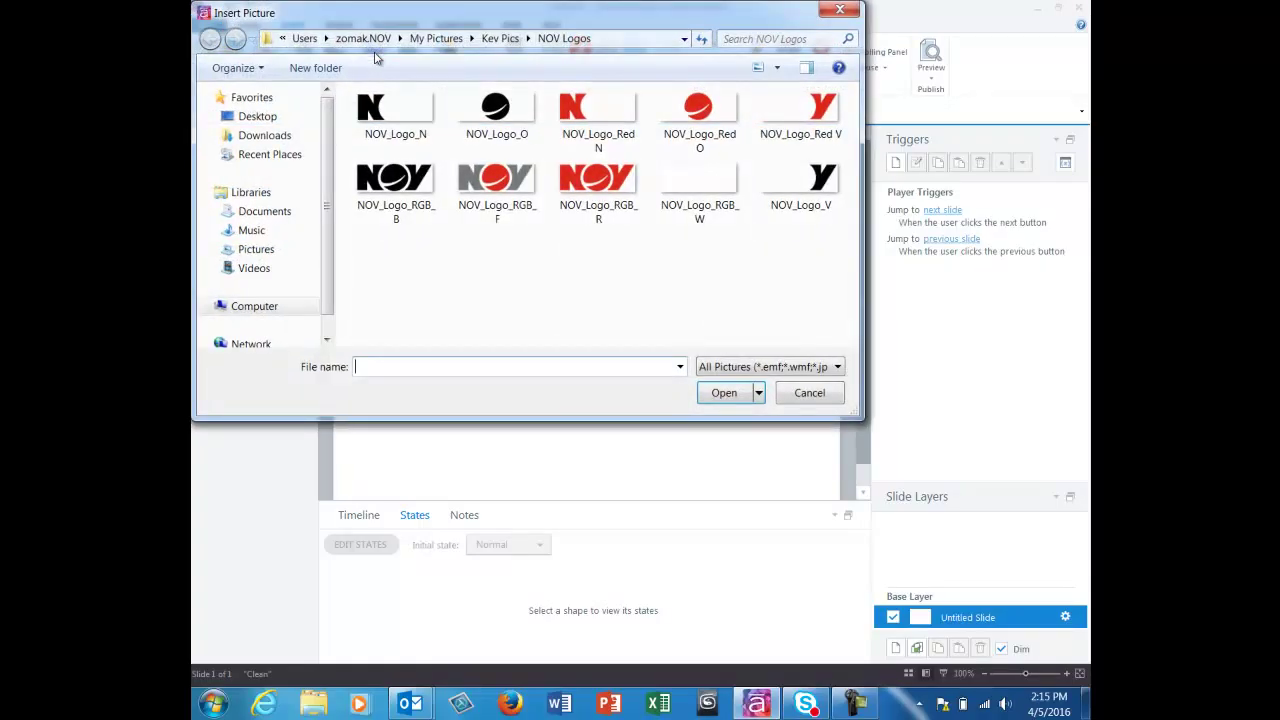
pyautogui.click(255, 253)
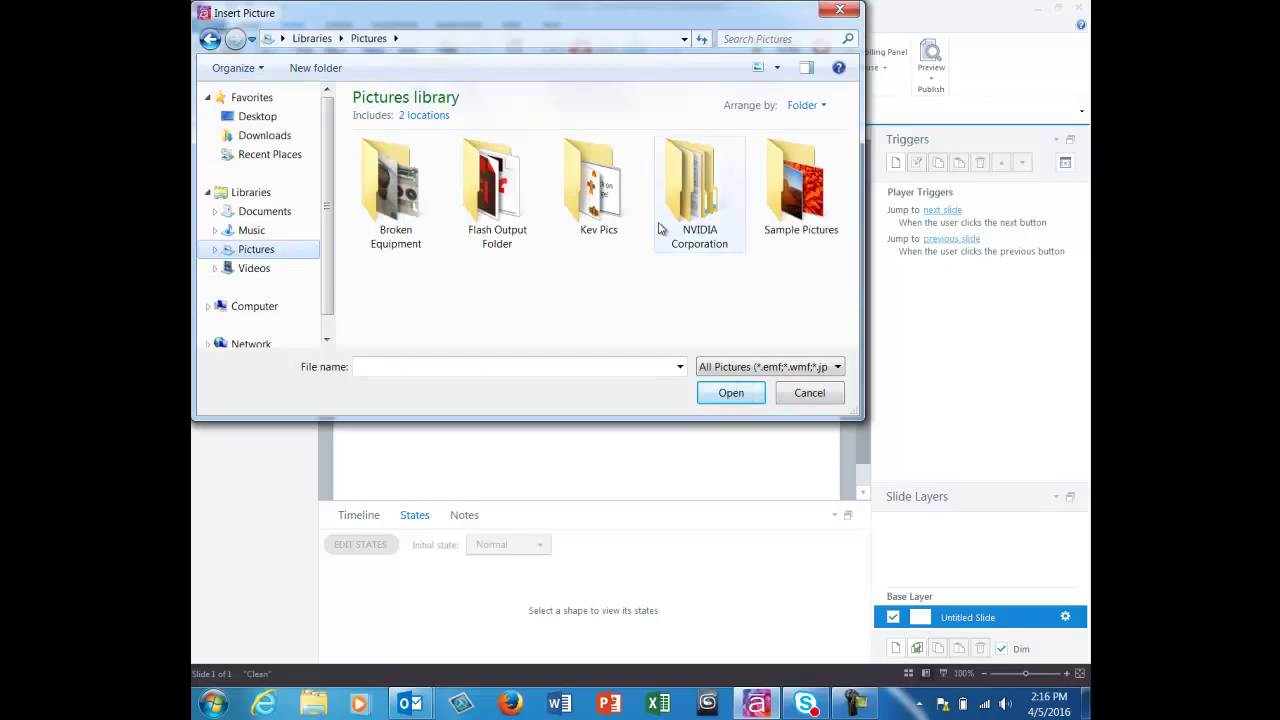
pyautogui.doubleClick(598, 185)
pyautogui.scroll(-3, 856, 305)
pyautogui.scroll(-10, 856, 305)
pyautogui.scroll(-3, 856, 305)
pyautogui.scroll(-2, 856, 305)
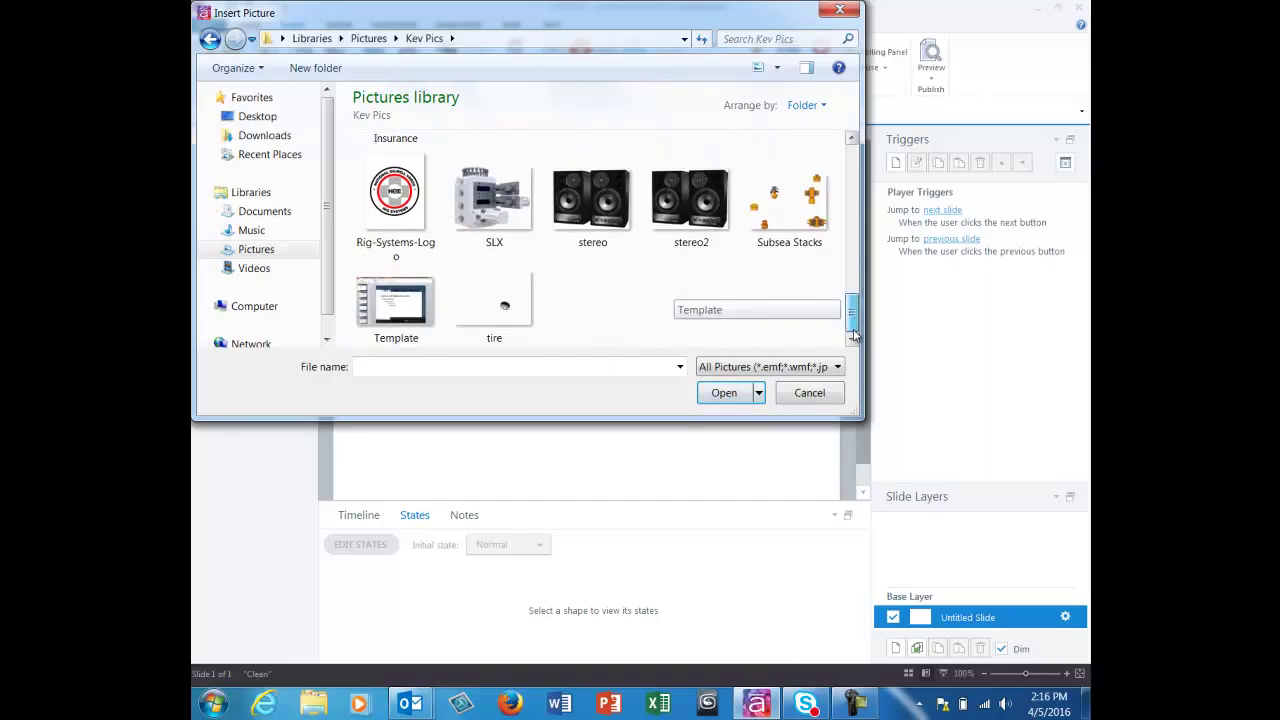
pyautogui.scroll(1, 700, 220)
pyautogui.doubleClick(524, 224)
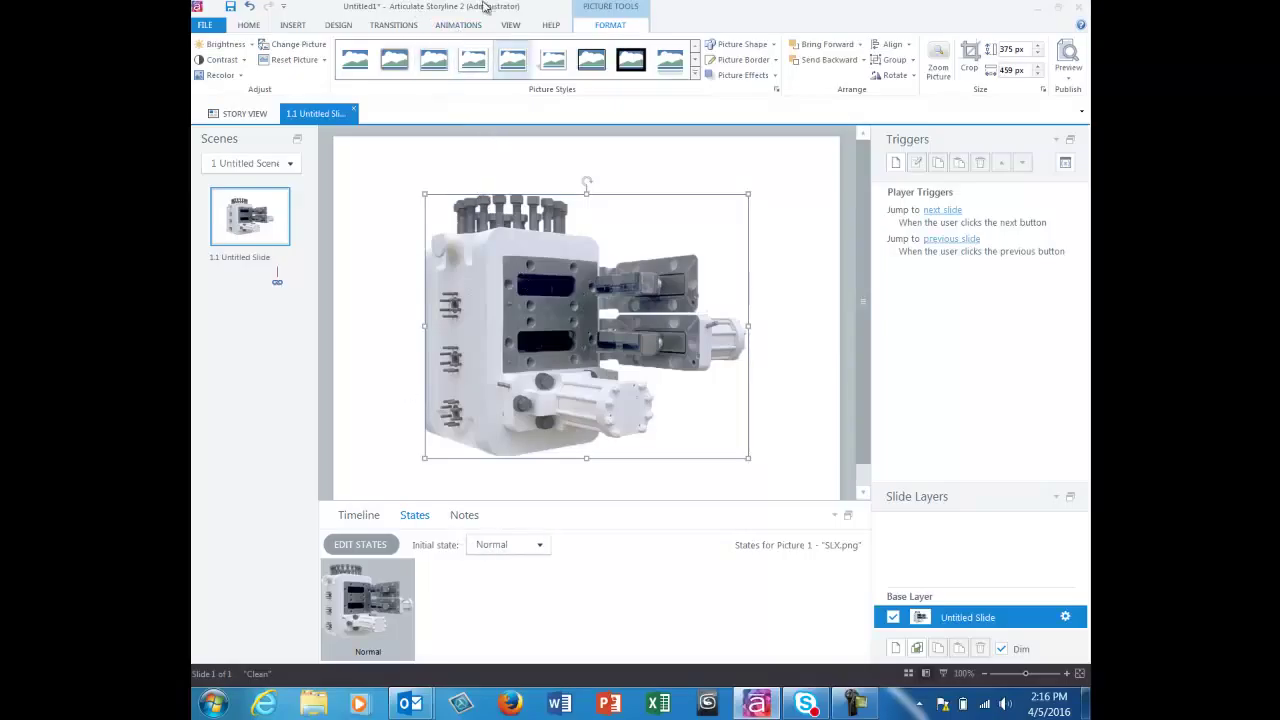
# - Set the SLX picture's initial state to Hidden
pyautogui.click(458, 25)
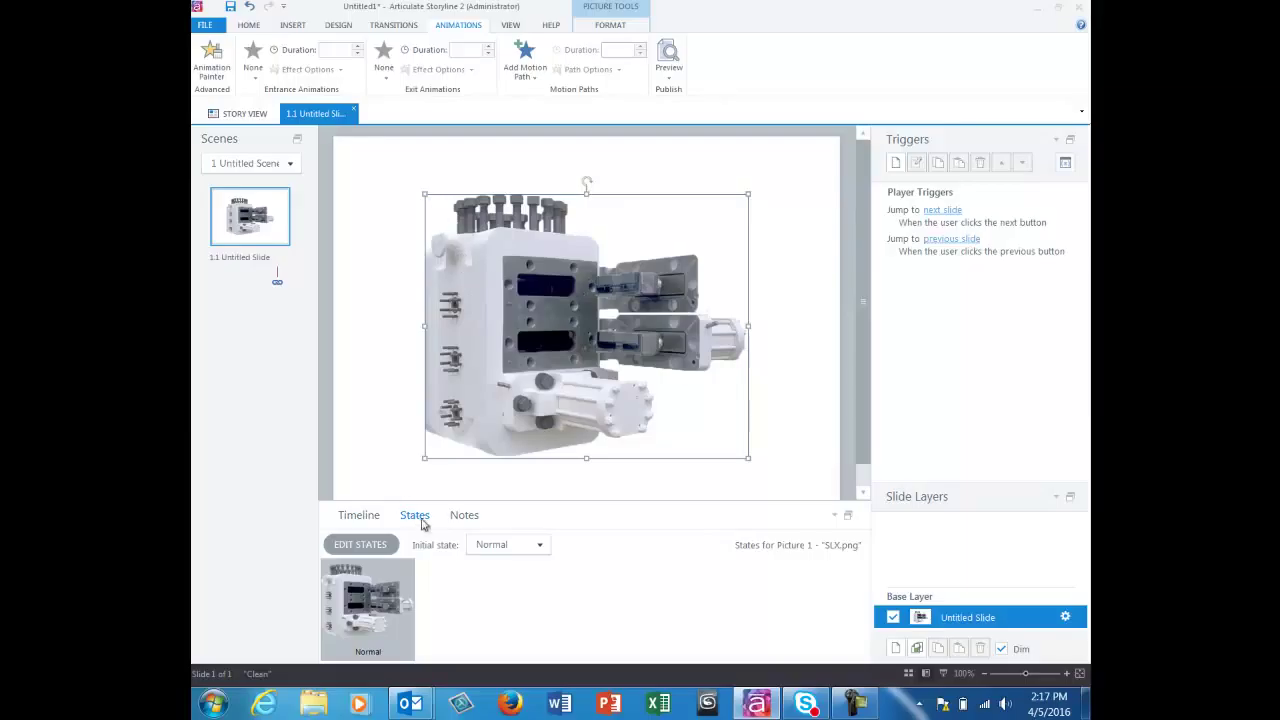
pyautogui.click(499, 551)
pyautogui.click(492, 580)
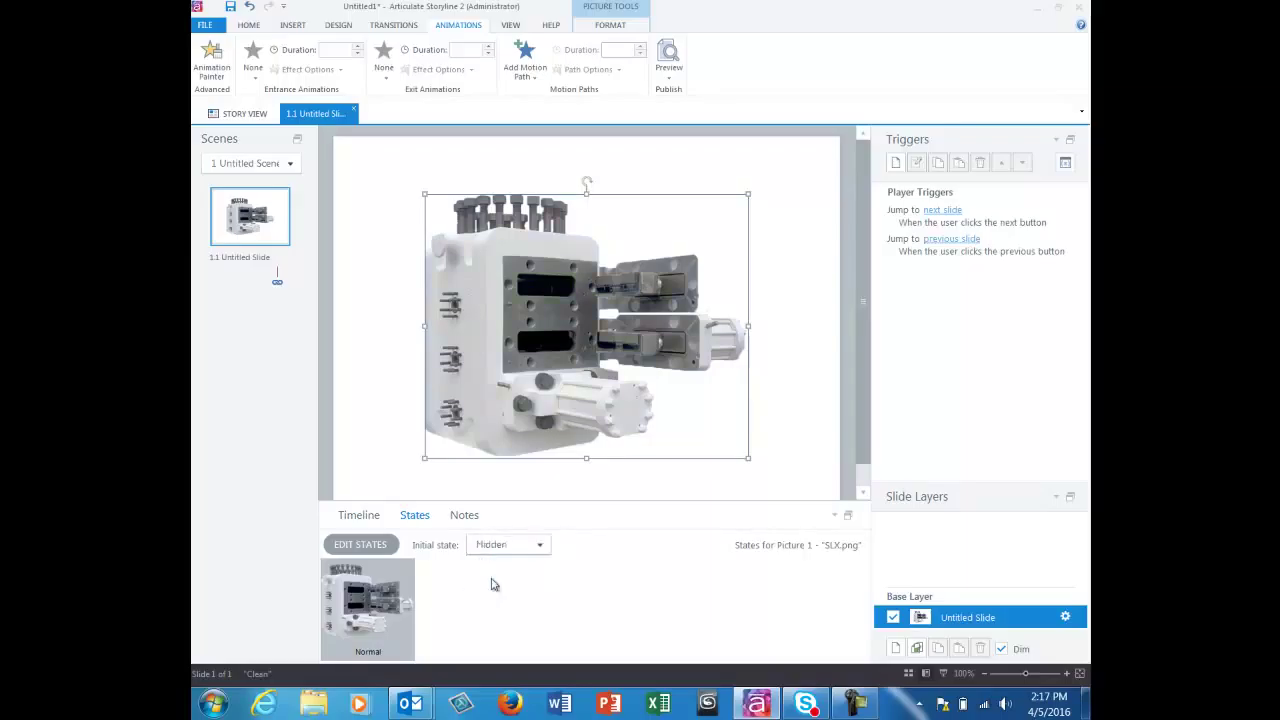
# - Preview the slide to check how the picture's Hidden initial state plays, and return to editing
pyautogui.click(788, 394)
pyautogui.click(368, 520)
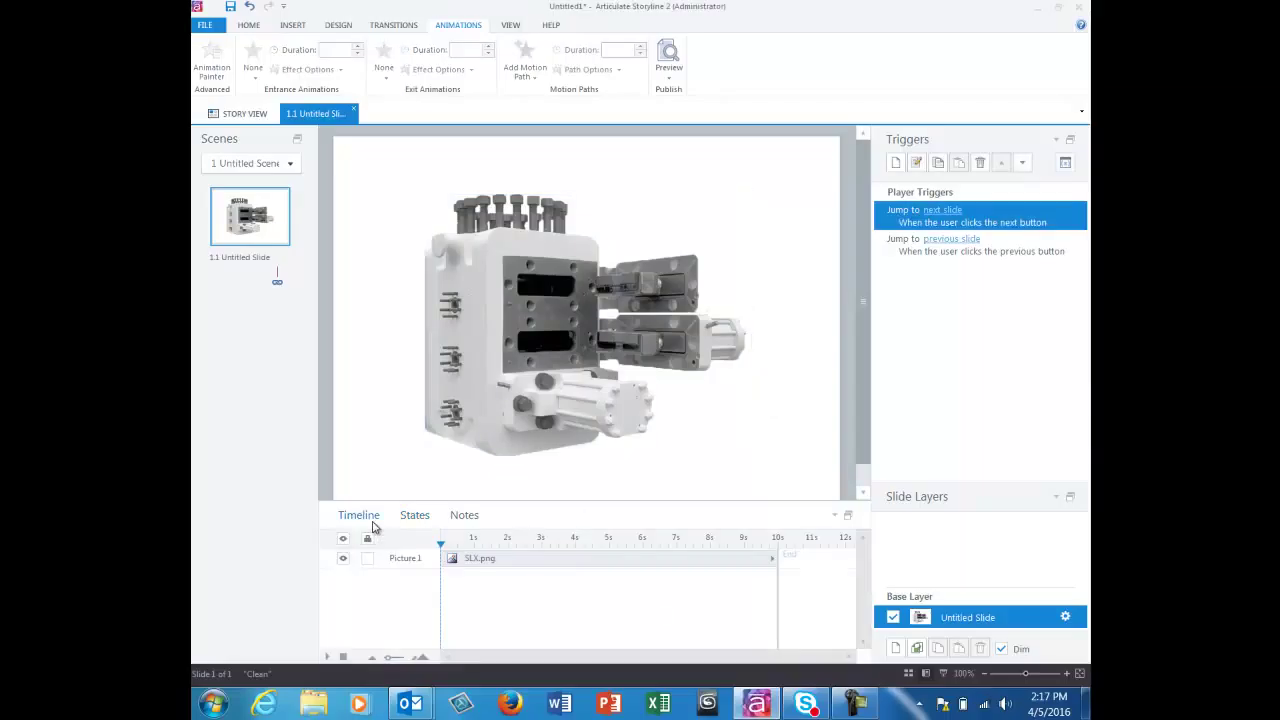
pyautogui.click(668, 76)
pyautogui.click(695, 93)
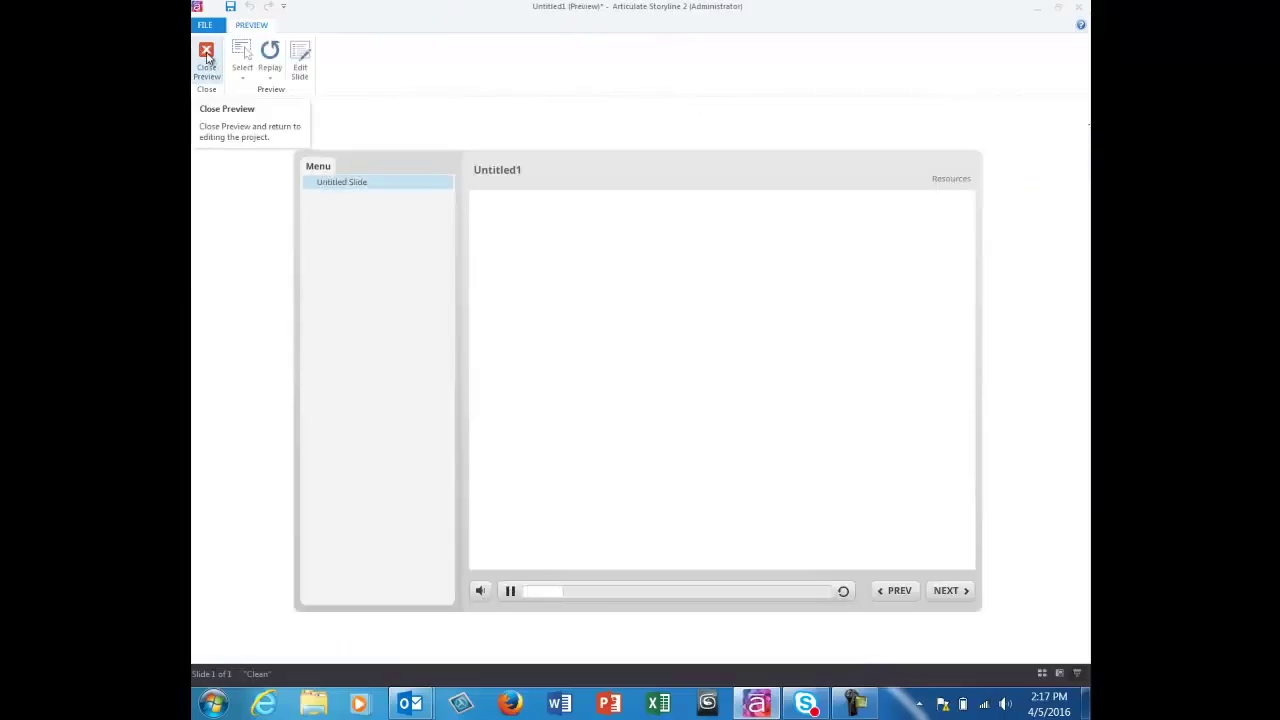
pyautogui.click(207, 58)
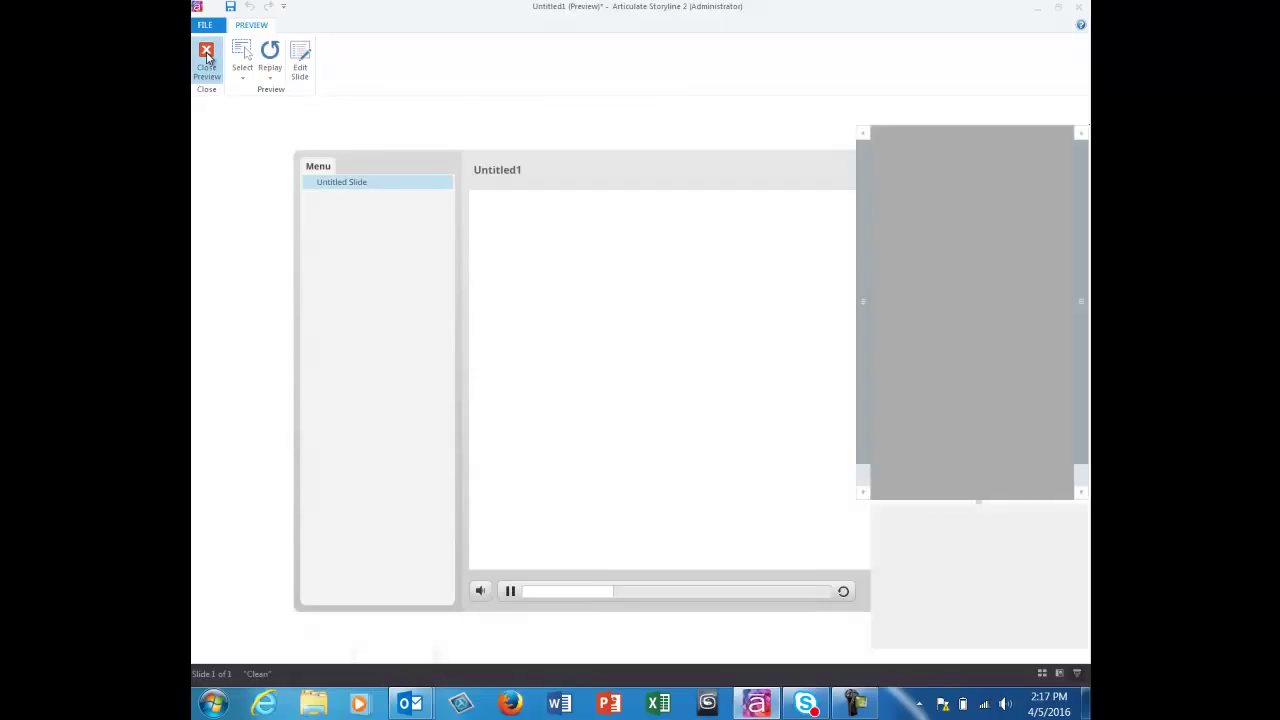
# - Set the SLX picture's initial state back to Normal
pyautogui.click(486, 428)
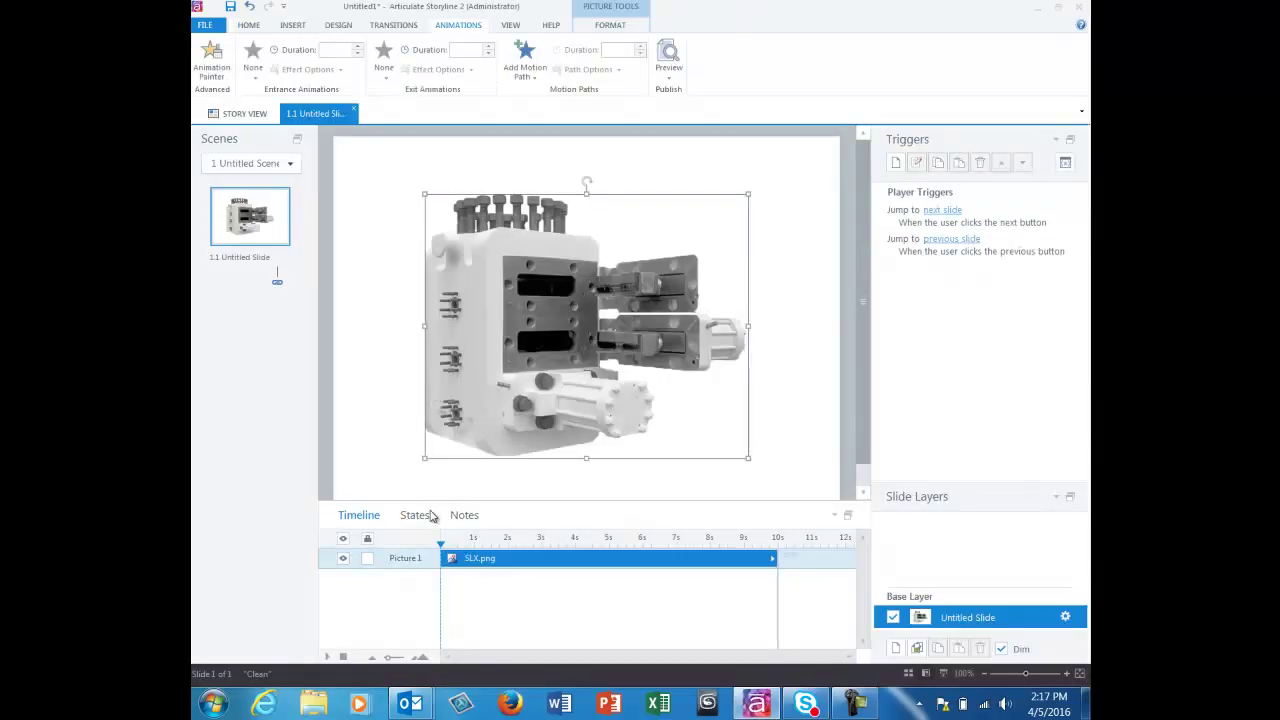
pyautogui.click(421, 527)
pyautogui.click(510, 545)
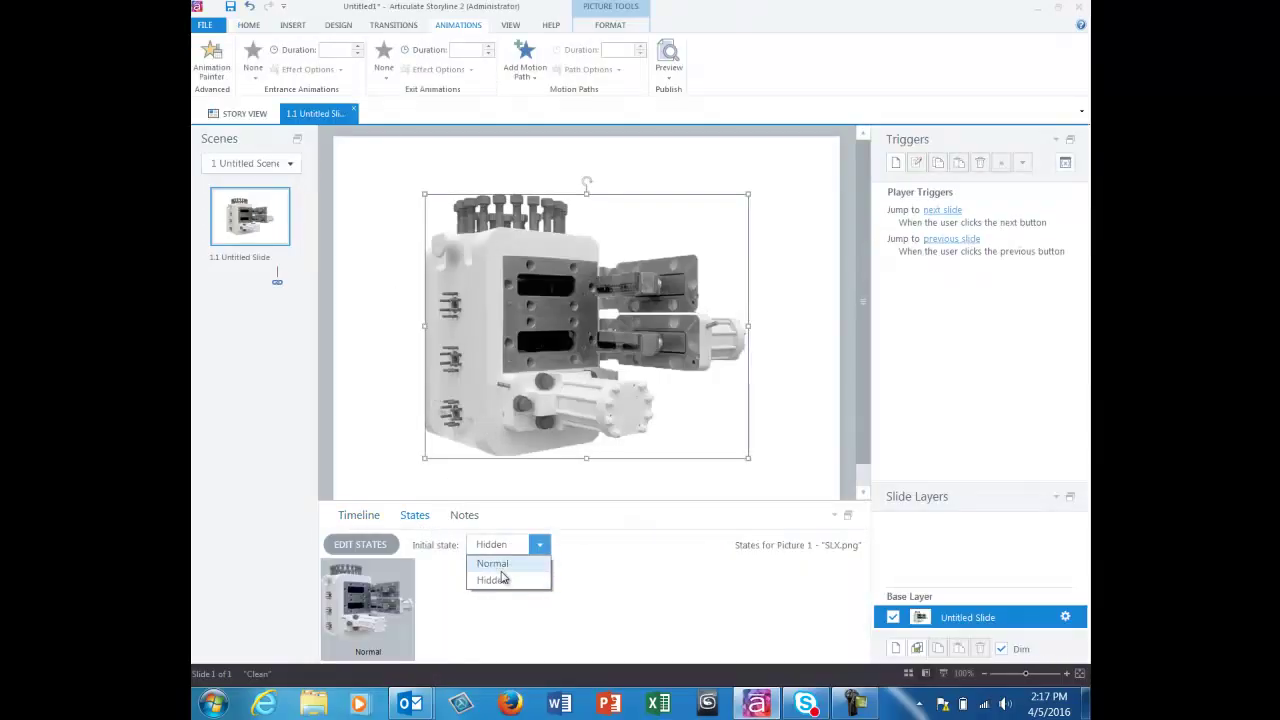
pyautogui.click(494, 564)
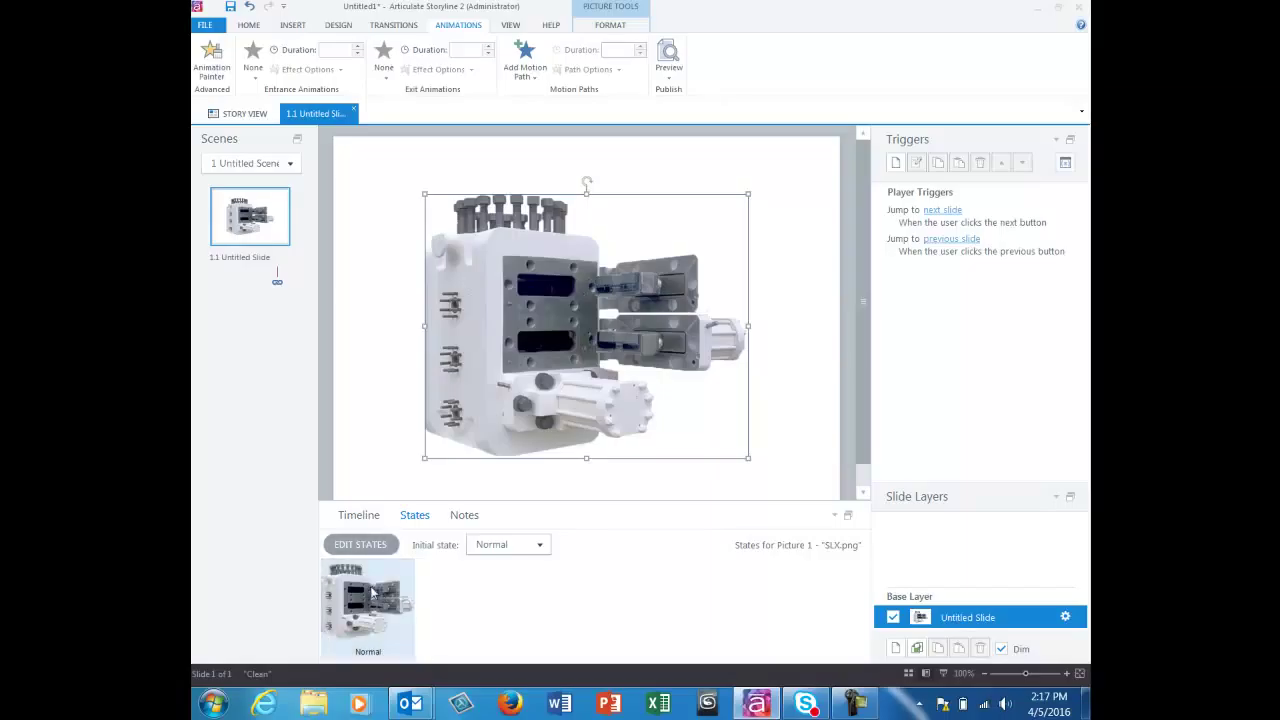
# - Edit the SLX picture's states and add a new state named "Random example"
pyautogui.click(375, 545)
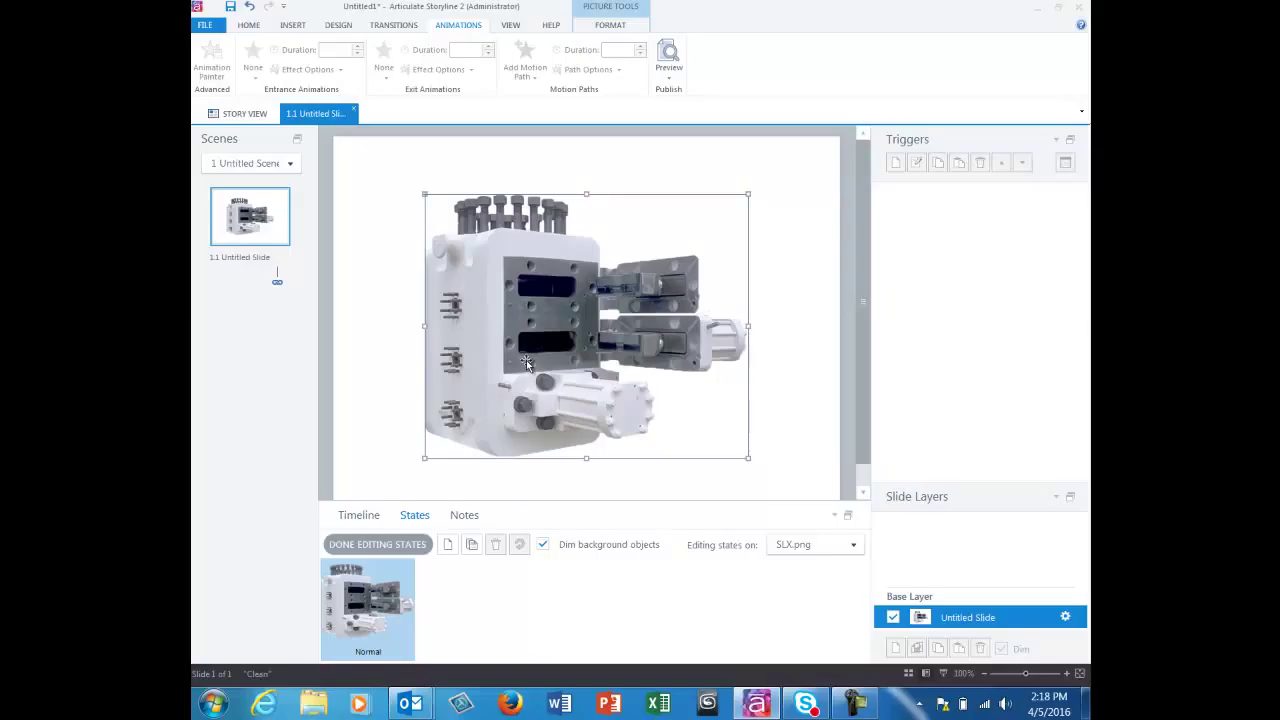
pyautogui.click(450, 547)
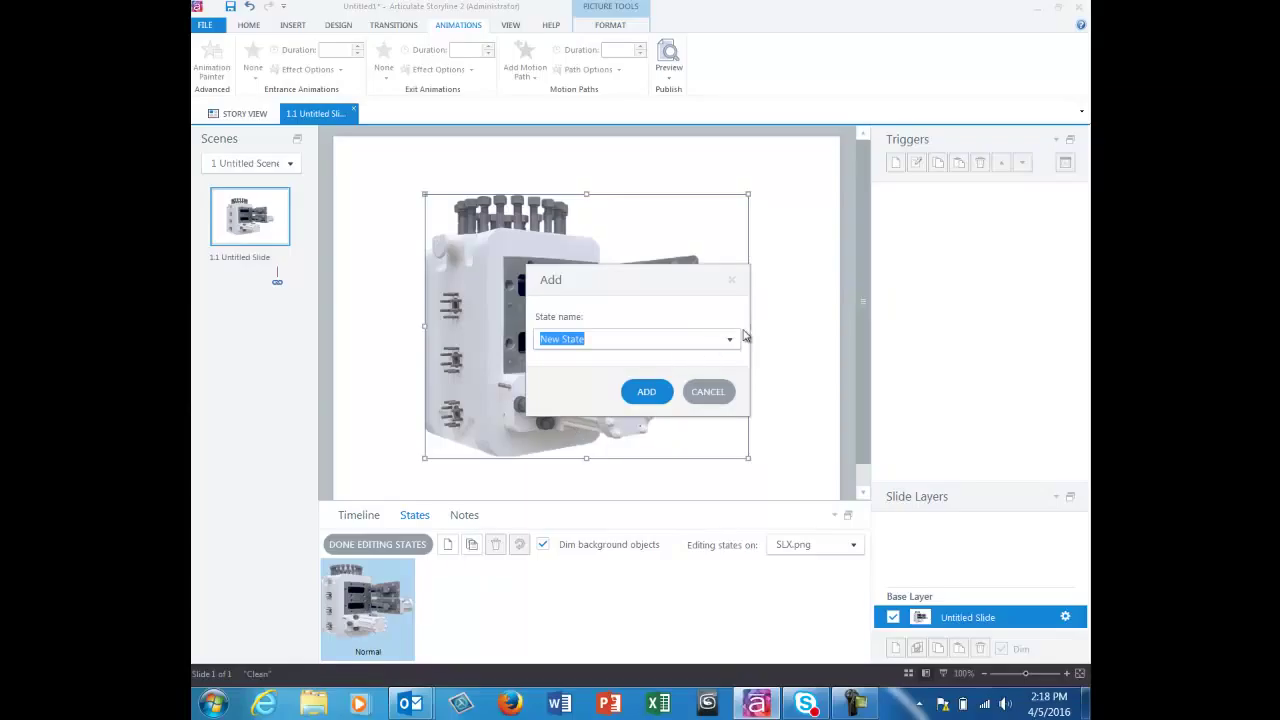
pyautogui.write('Random example')
pyautogui.click(652, 392)
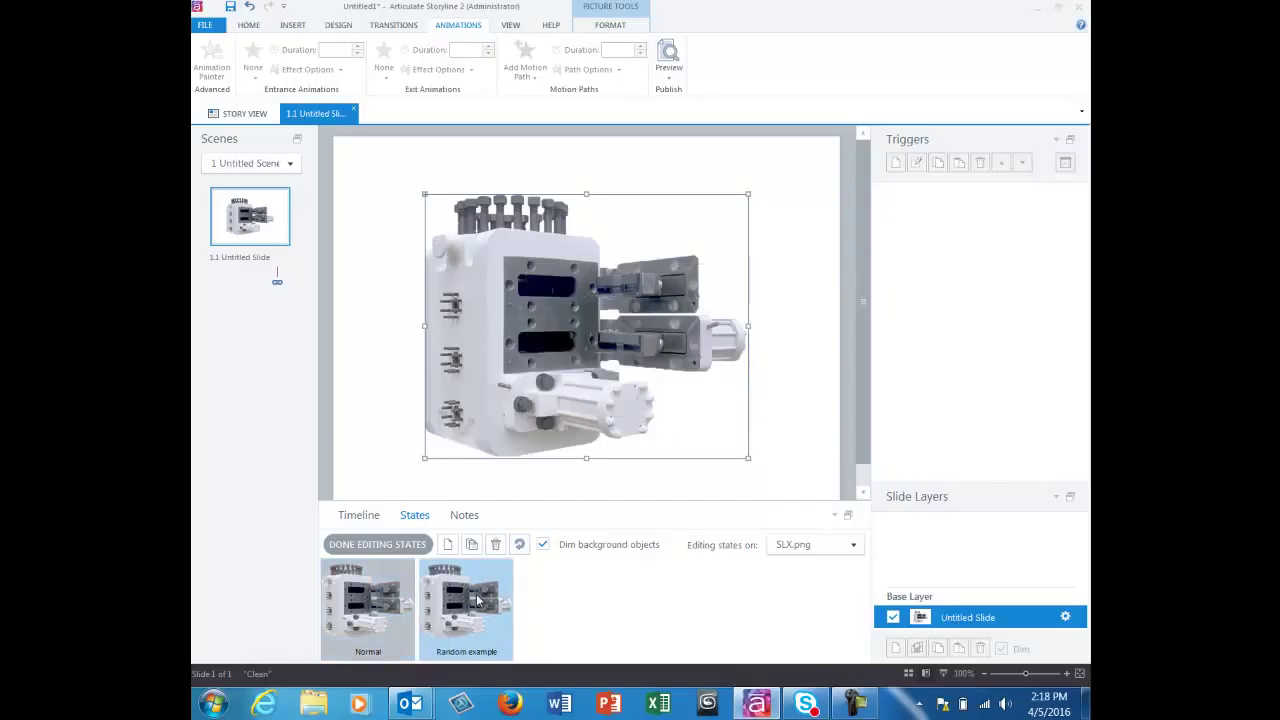
# - Recolor the picture in the Random example state with the red dark variation, finish editing states, and display that state
pyautogui.click(625, 29)
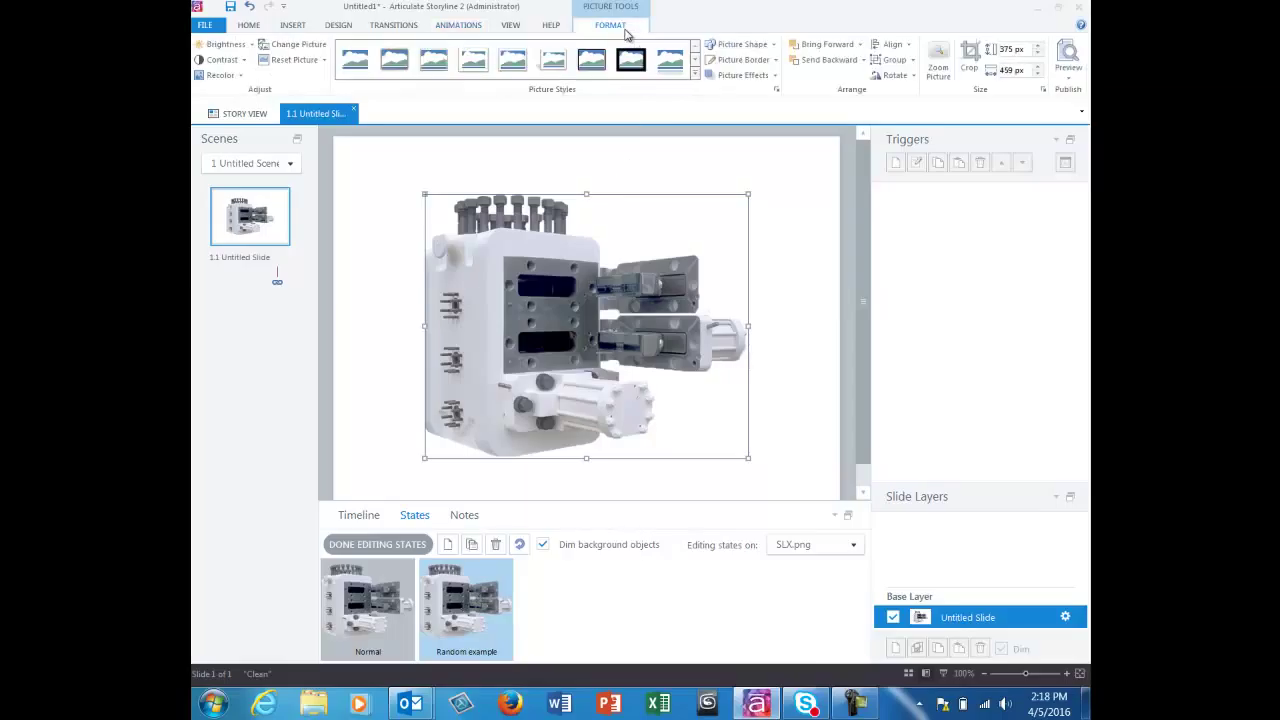
pyautogui.click(745, 46)
pyautogui.click(745, 46)
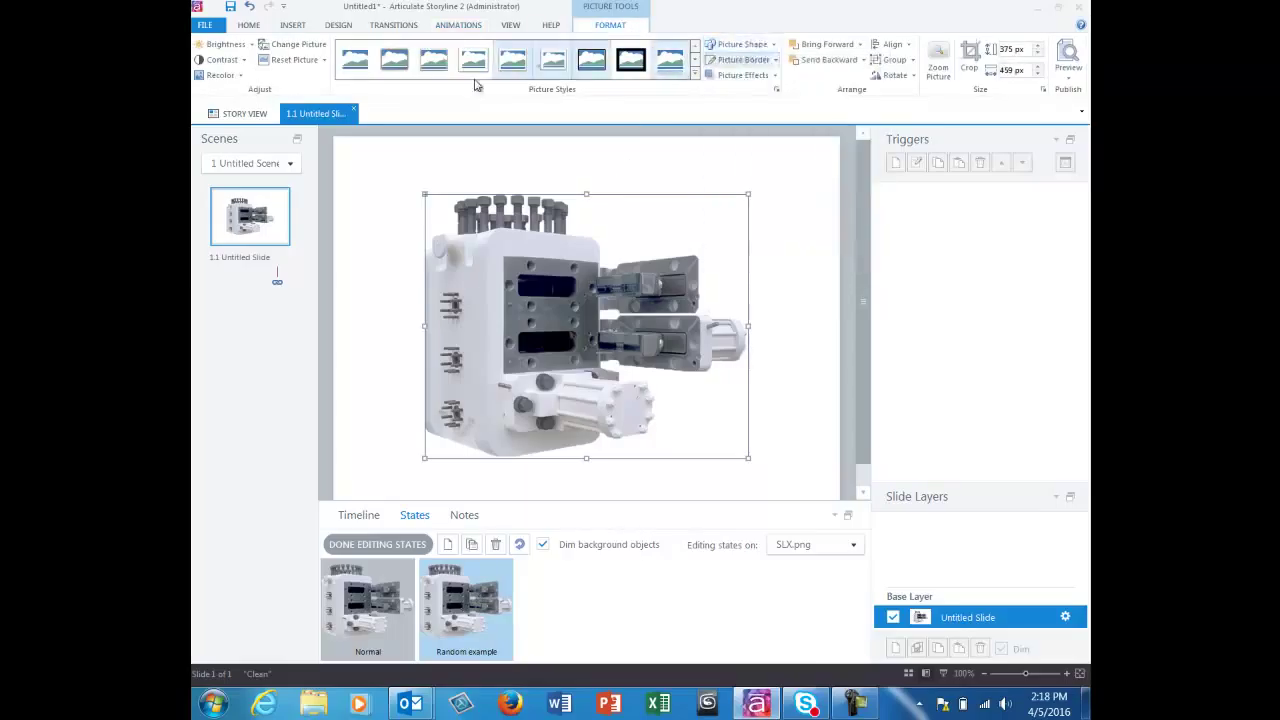
pyautogui.click(222, 75)
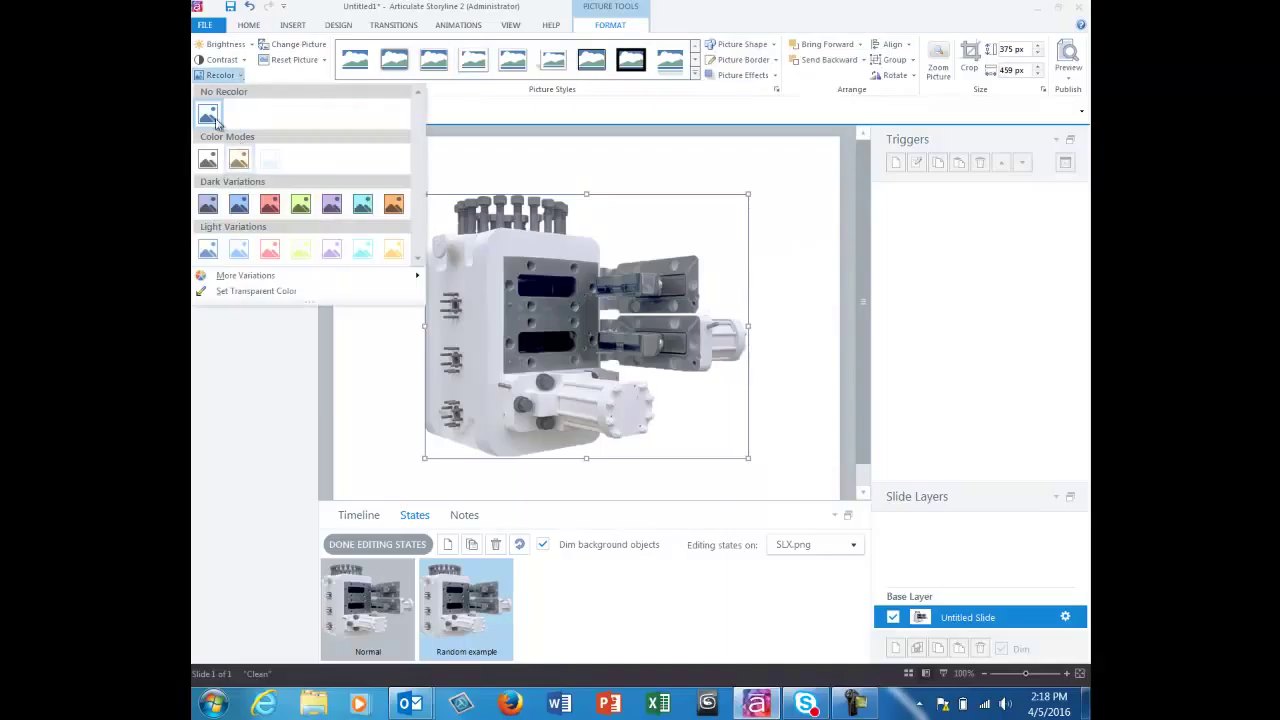
pyautogui.click(269, 204)
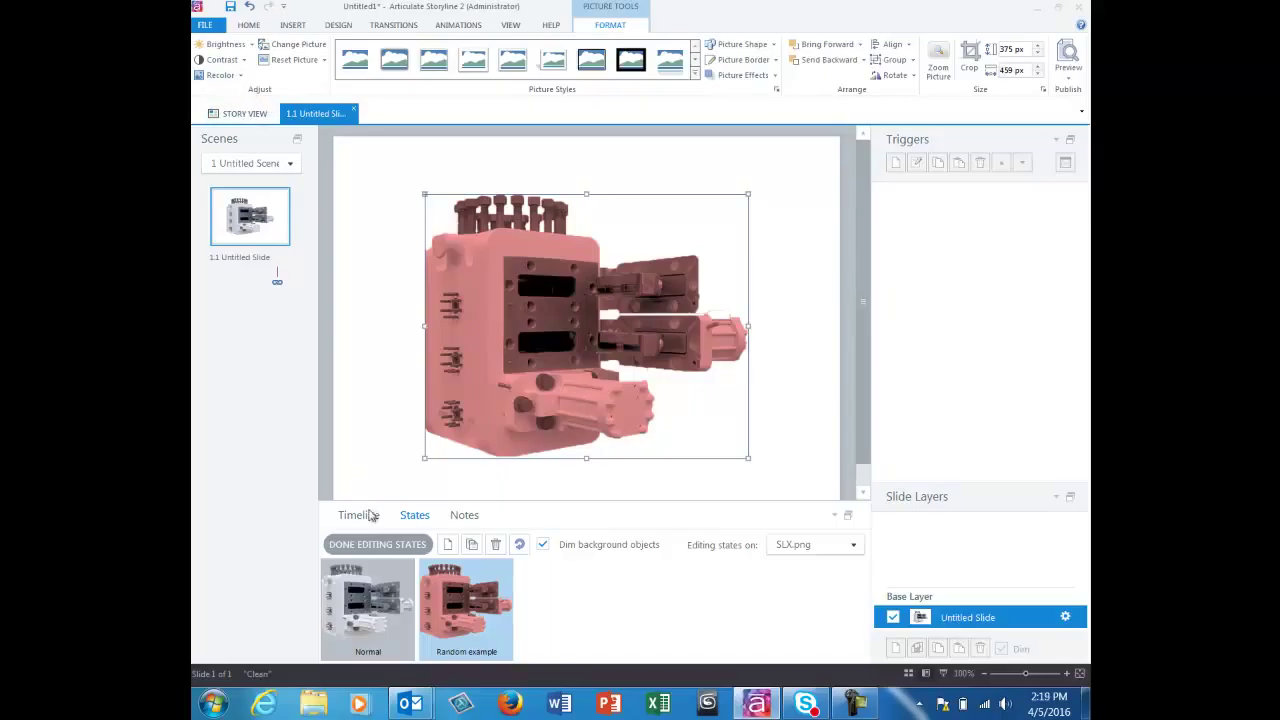
pyautogui.click(371, 545)
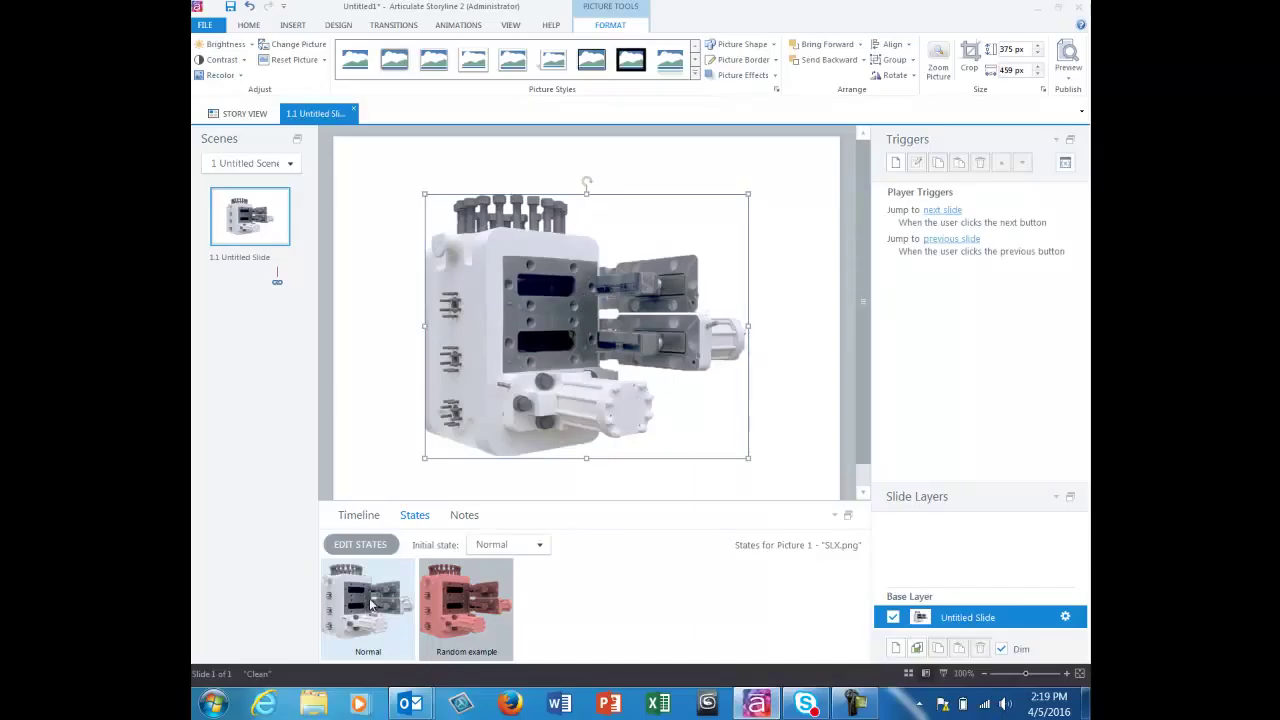
pyautogui.click(452, 612)
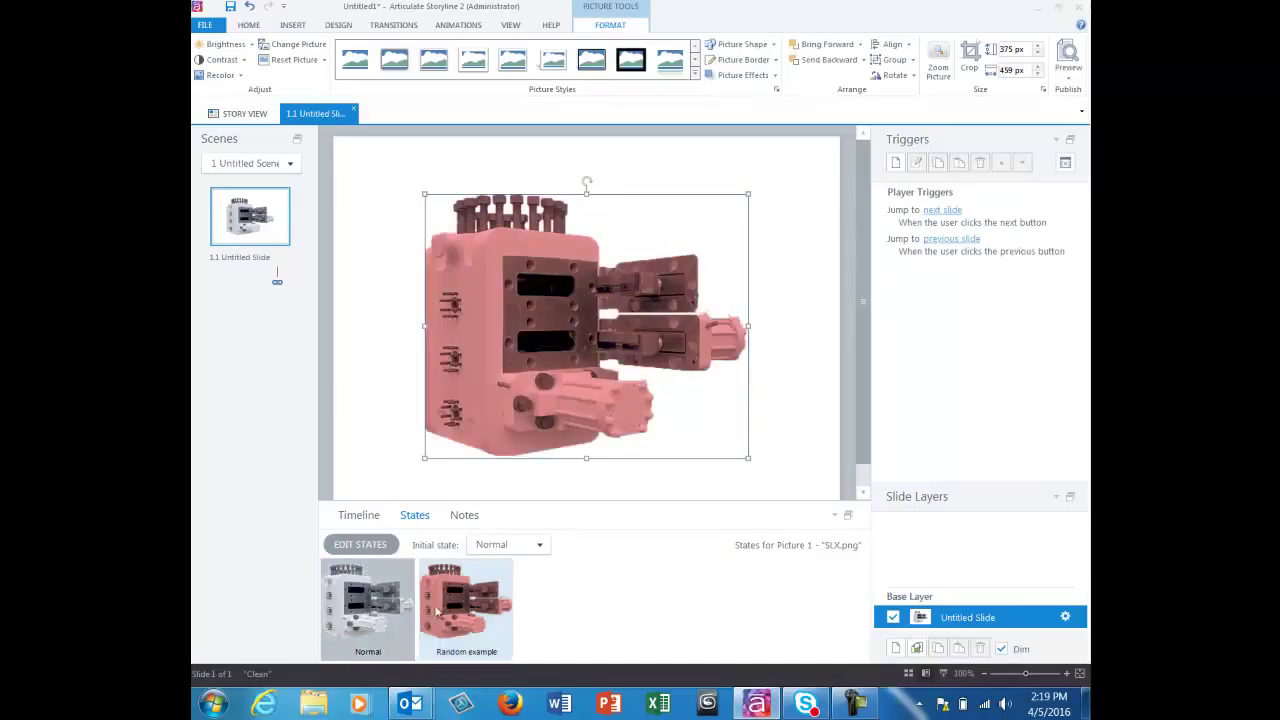
# - Compare the SLX picture's Normal and Random example states by switching between them
pyautogui.click(395, 605)
pyautogui.click(450, 610)
pyautogui.click(398, 604)
pyautogui.click(448, 612)
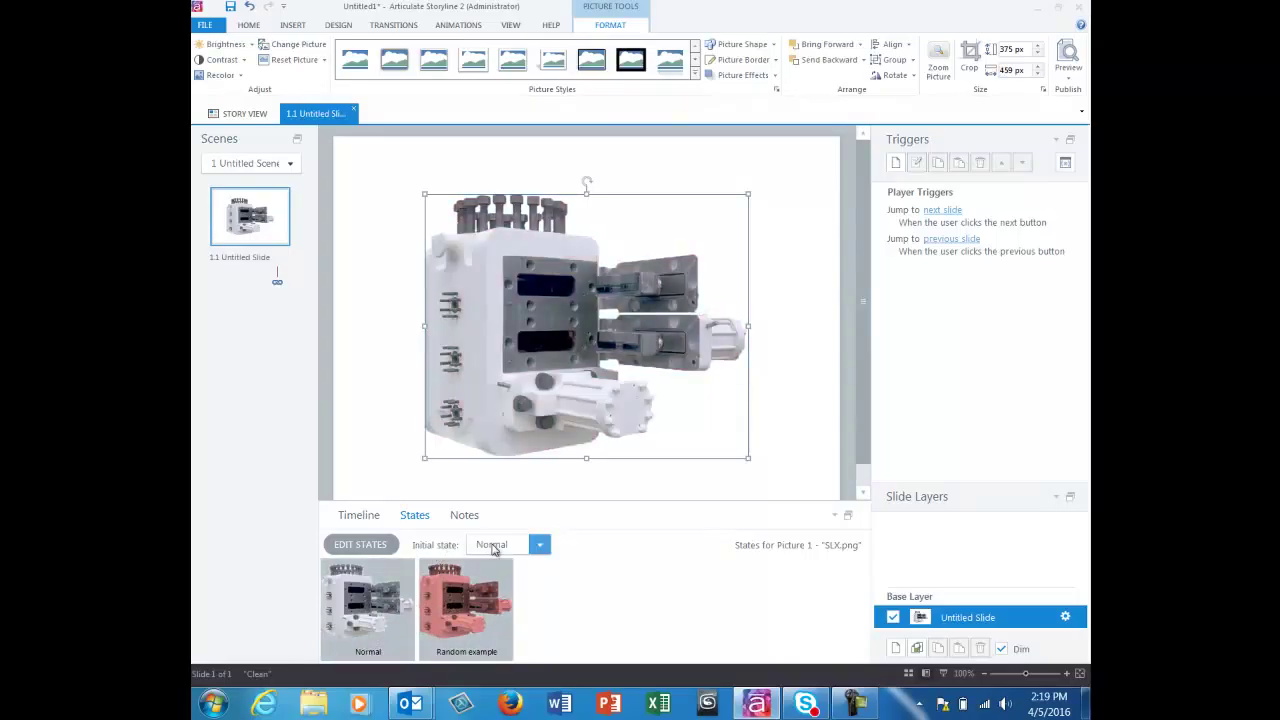
# - Set the SLX picture's initial state to Random example and return to the slide's timeline
pyautogui.click(493, 547)
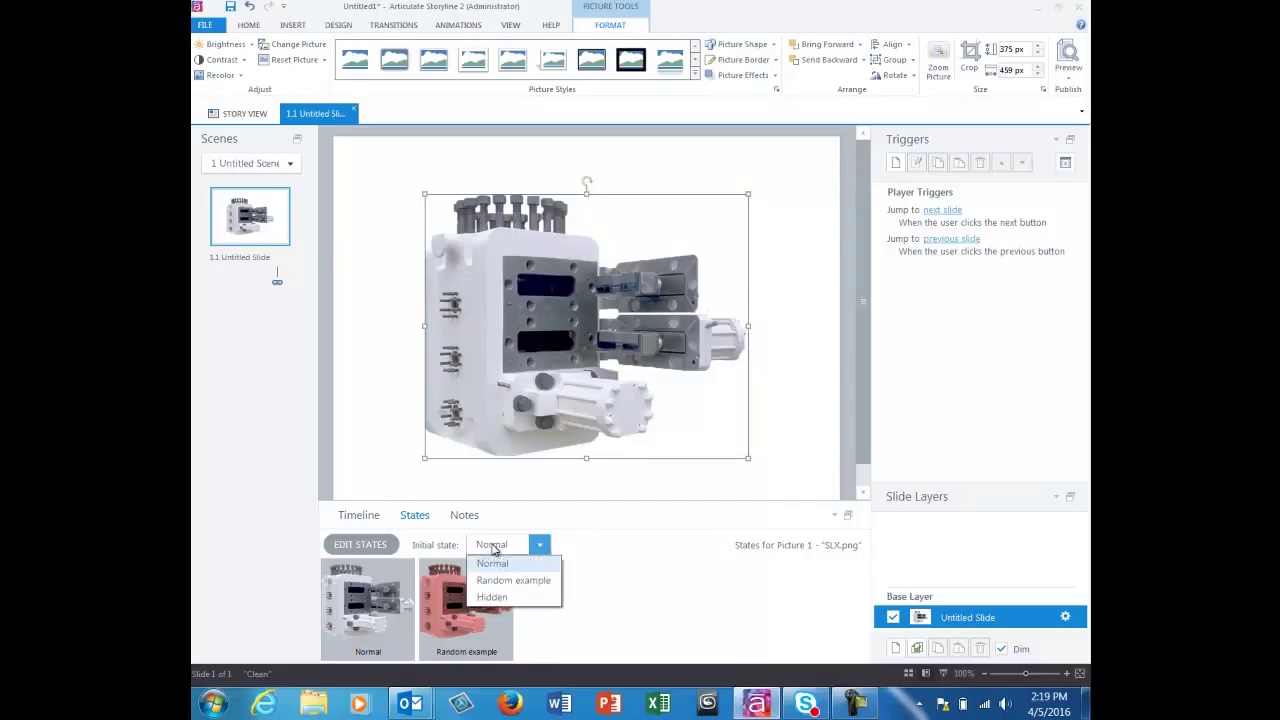
pyautogui.click(500, 581)
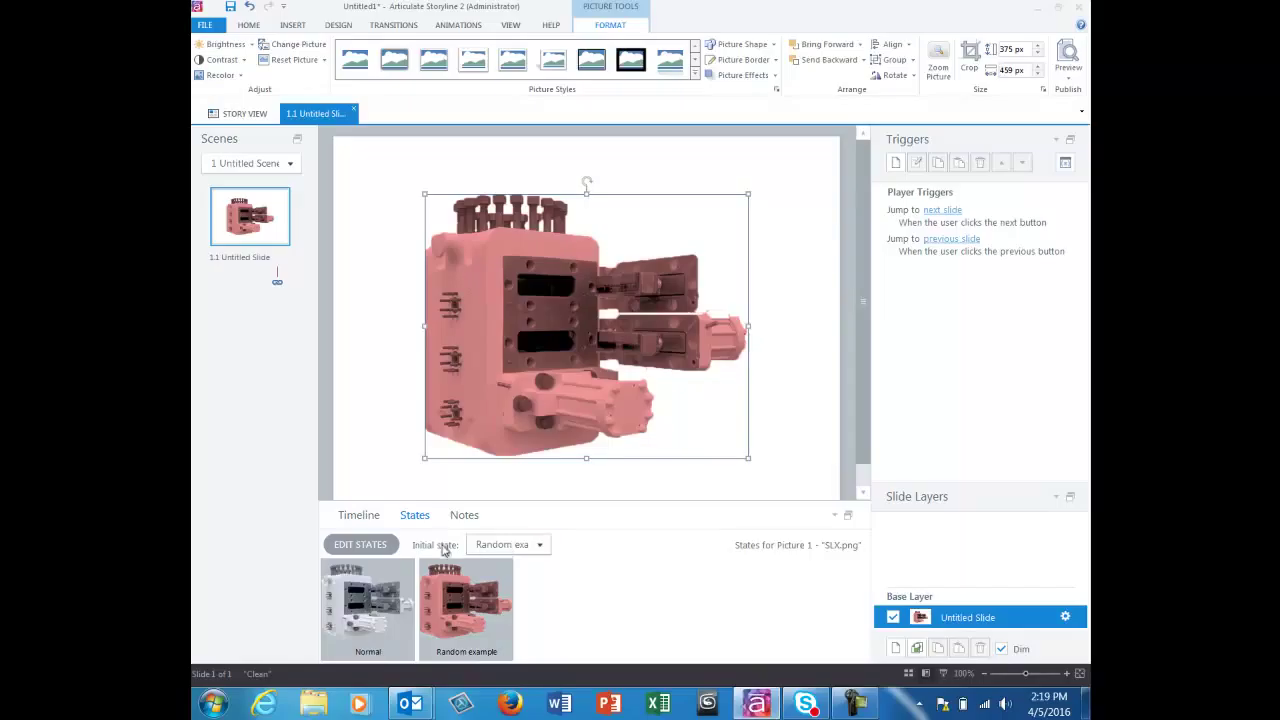
pyautogui.click(376, 520)
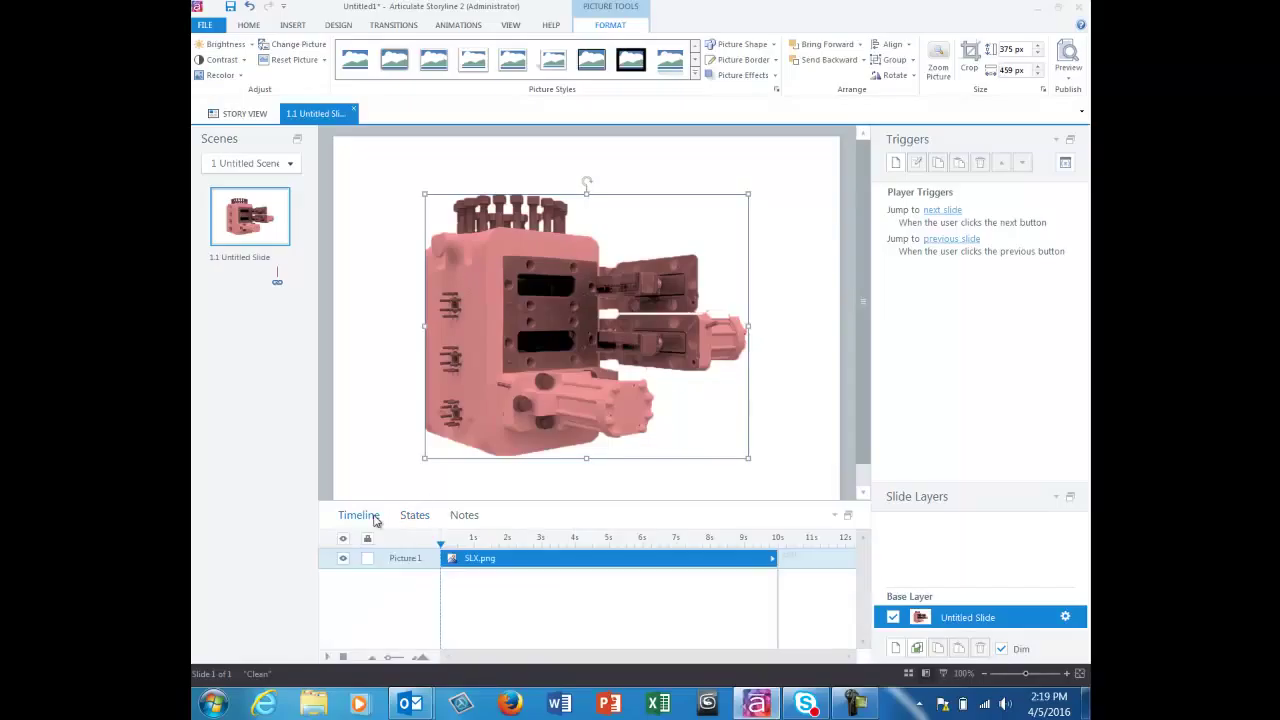
pyautogui.click(810, 387)
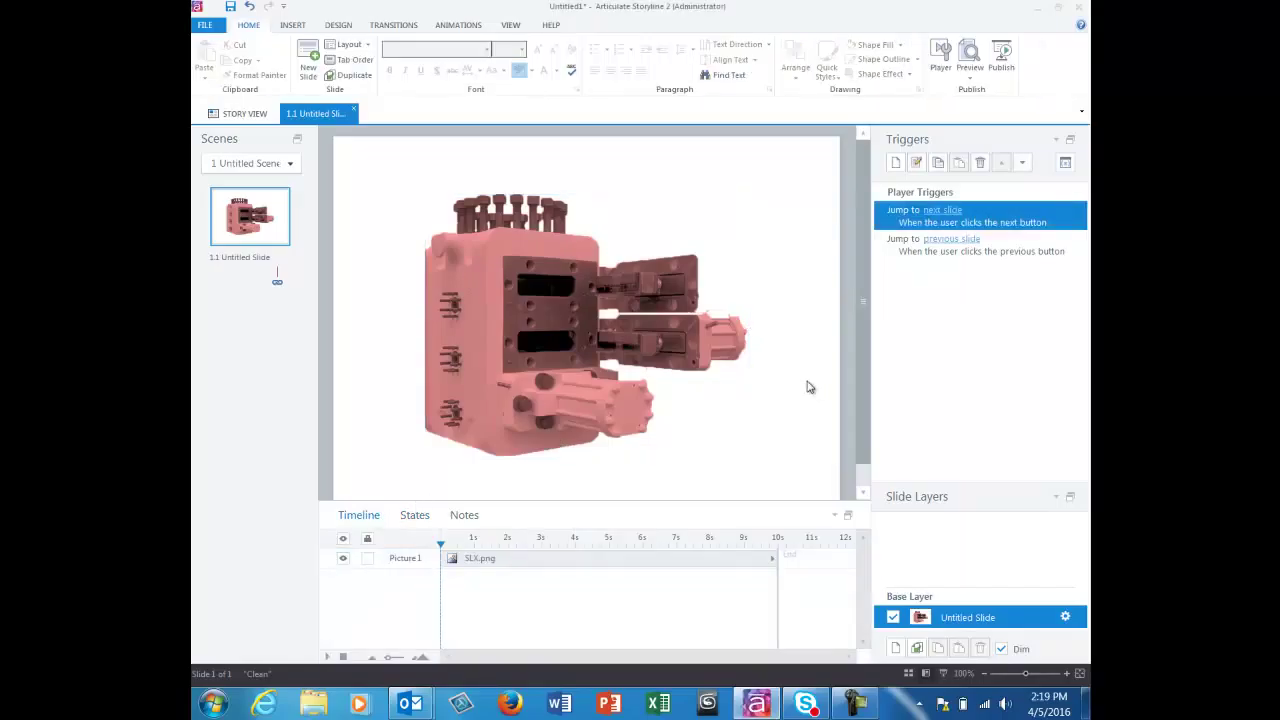
pyautogui.click(654, 361)
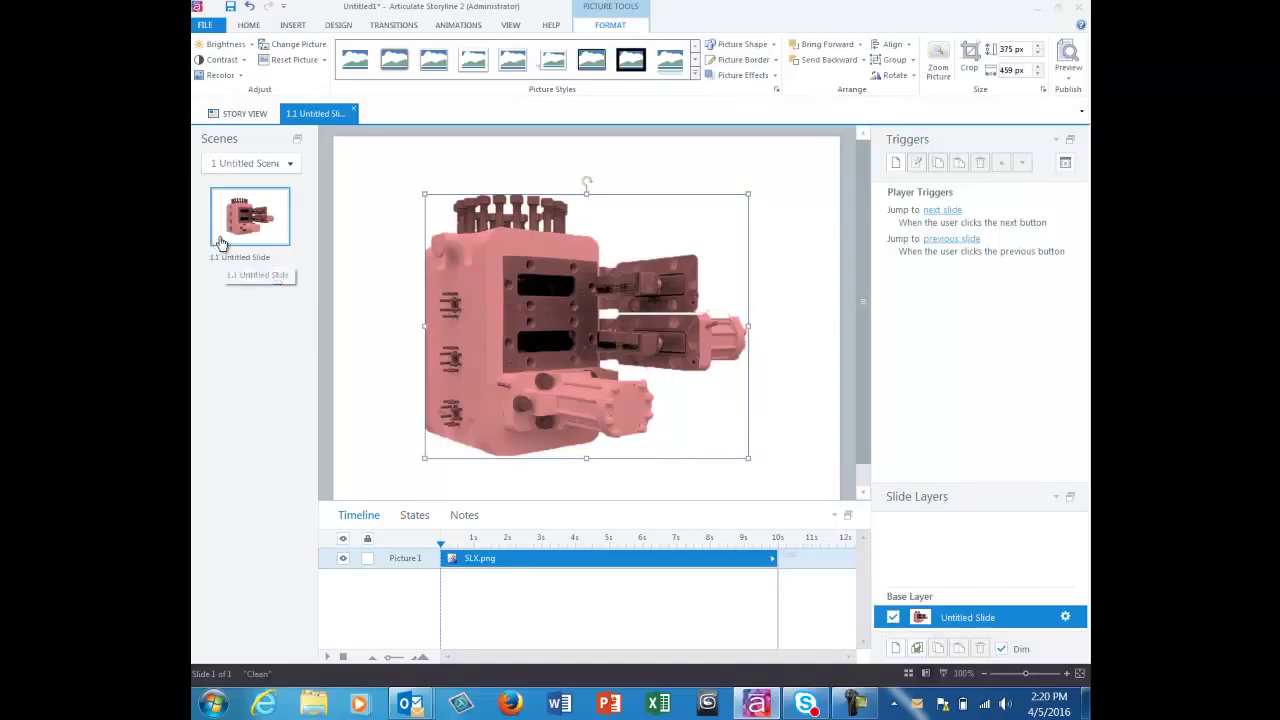
# - Insert a new slide with the Blank basic layout after slide 1.1 and enlarge the slide editing area
pyautogui.rightClick(252, 303)
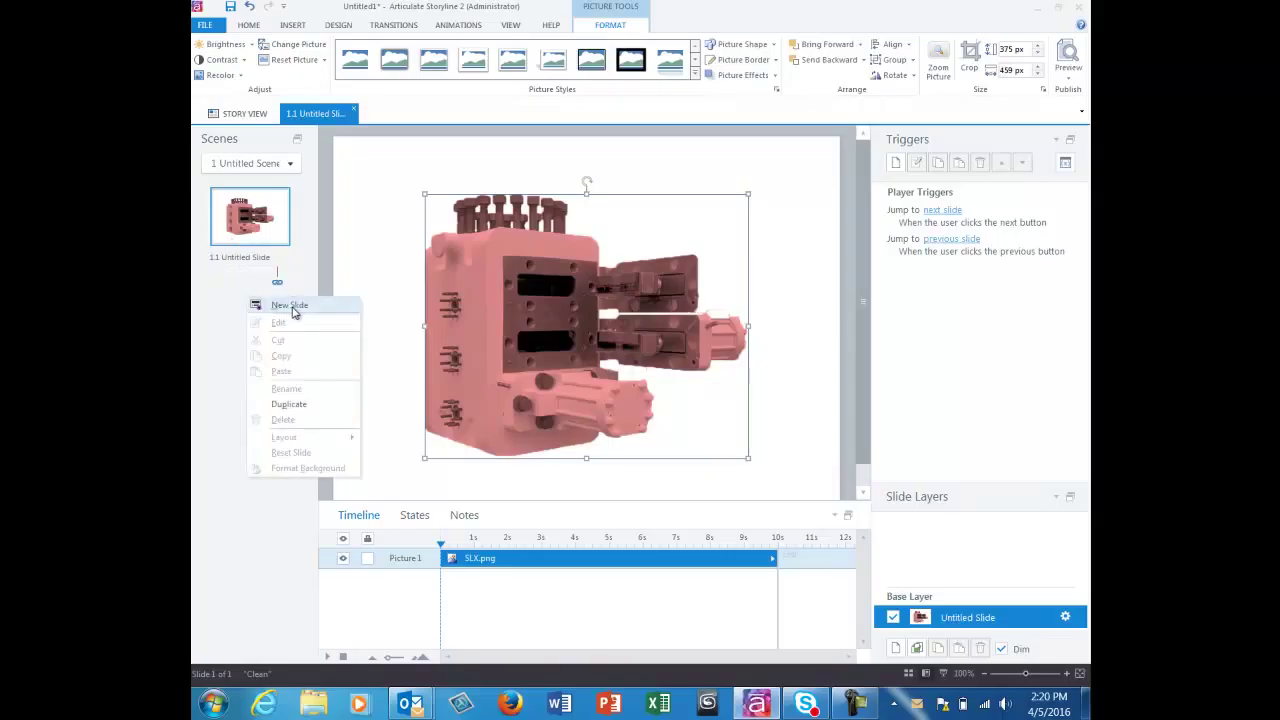
pyautogui.click(292, 305)
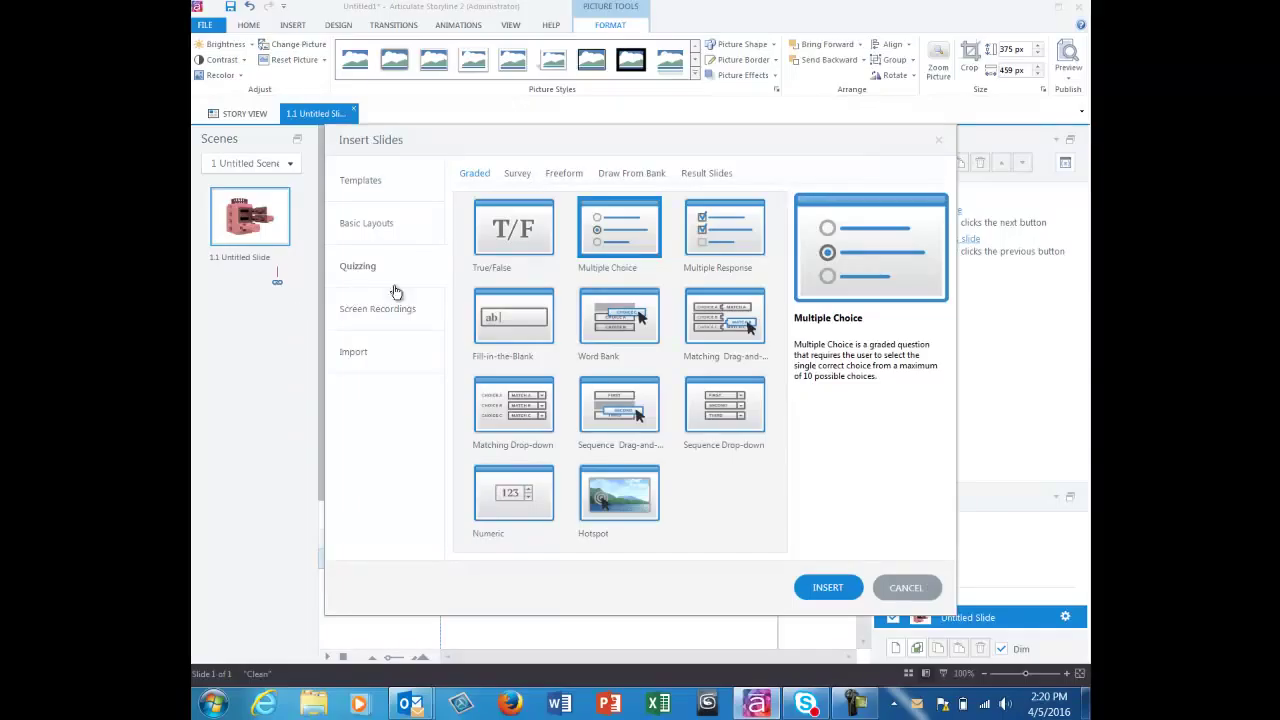
pyautogui.click(395, 233)
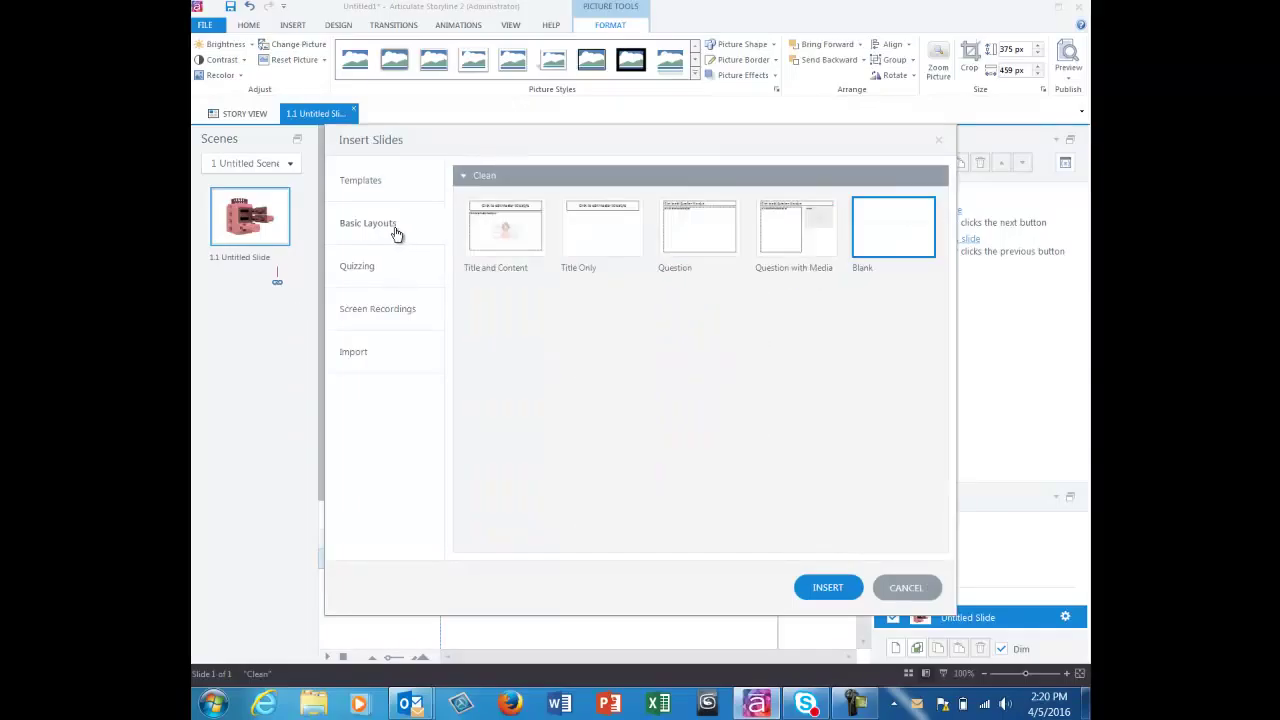
pyautogui.click(824, 587)
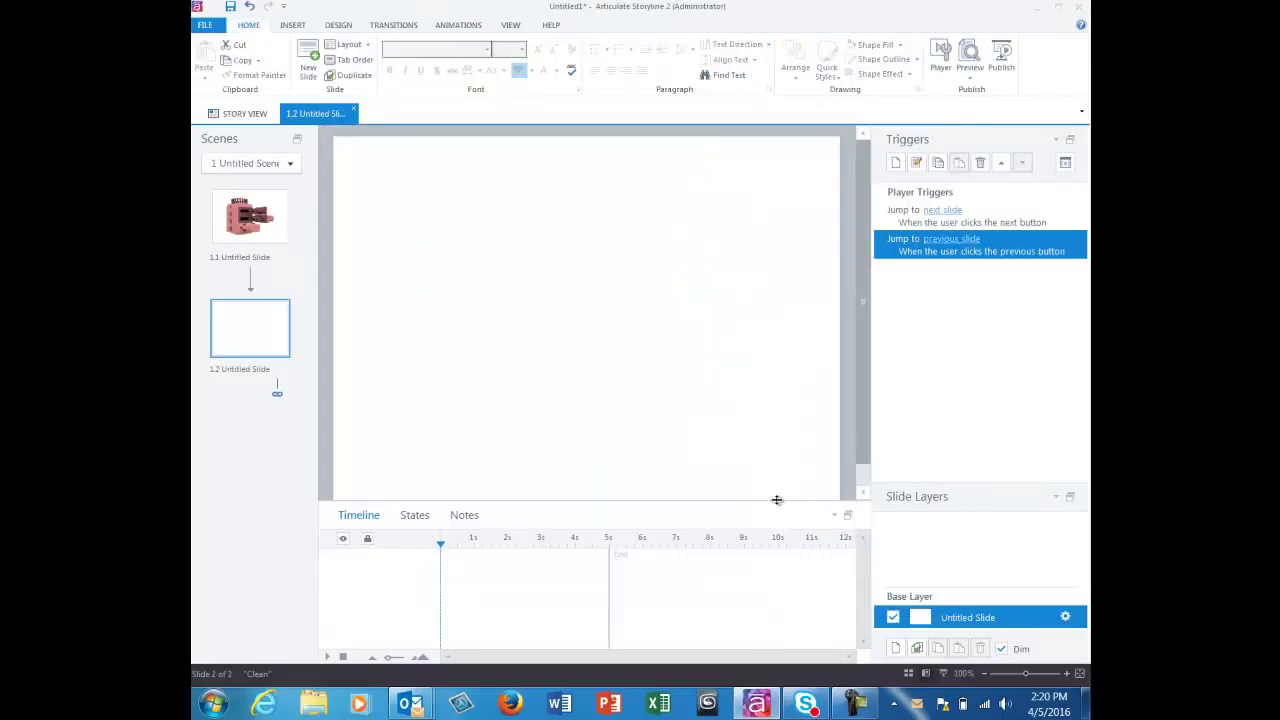
pyautogui.moveTo(776, 501); pyautogui.dragTo(776, 539)
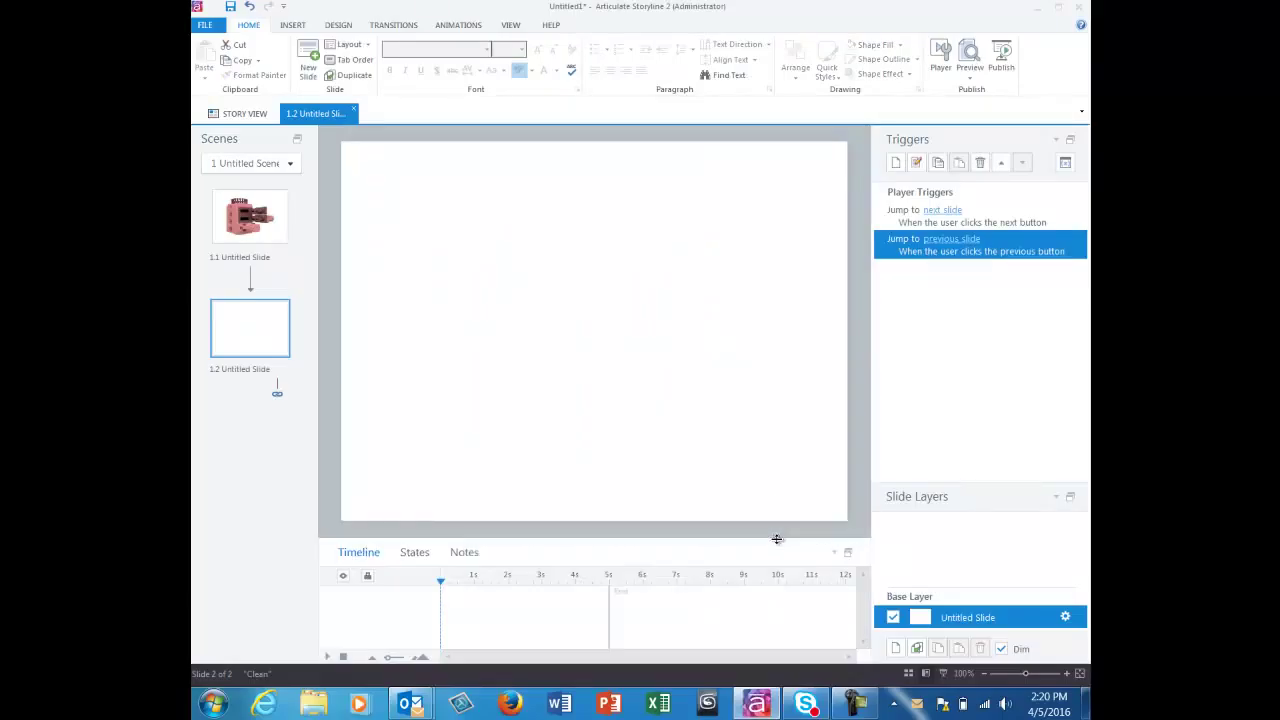
# - Insert the illustrated character Male 3 with a neutral expression and front view, and place him on the left side of the slide
pyautogui.click(294, 28)
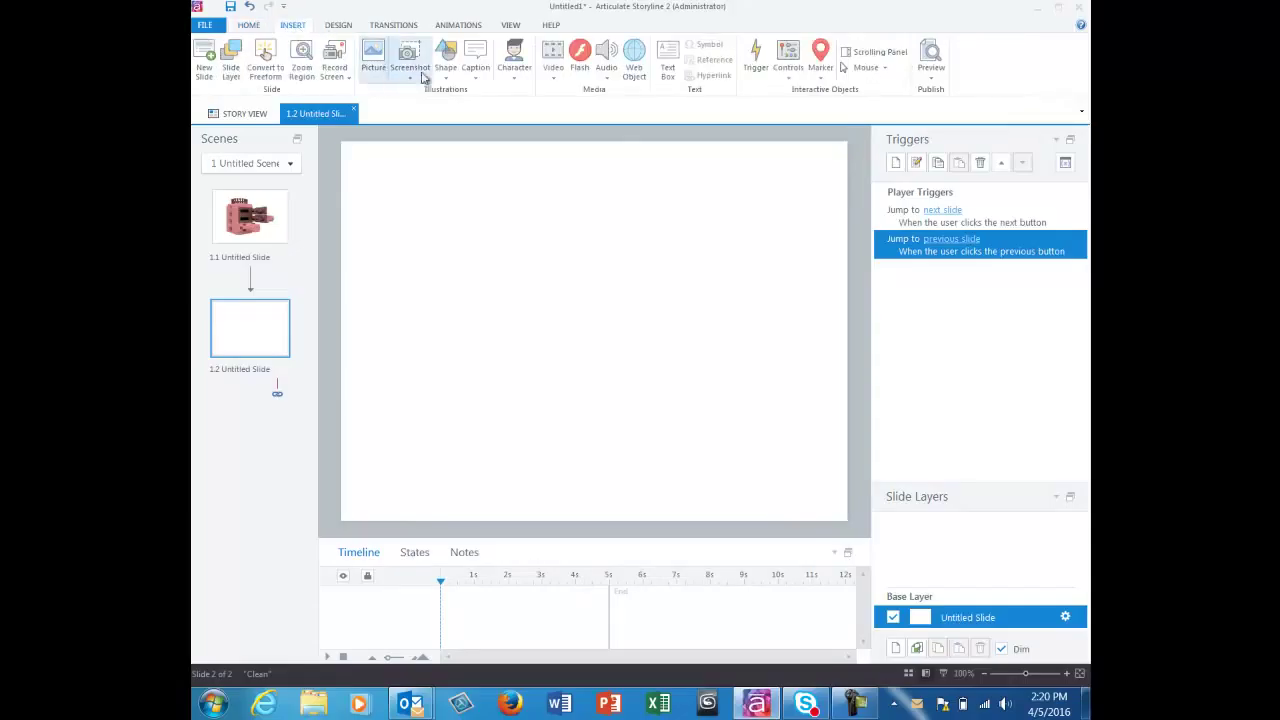
pyautogui.click(514, 70)
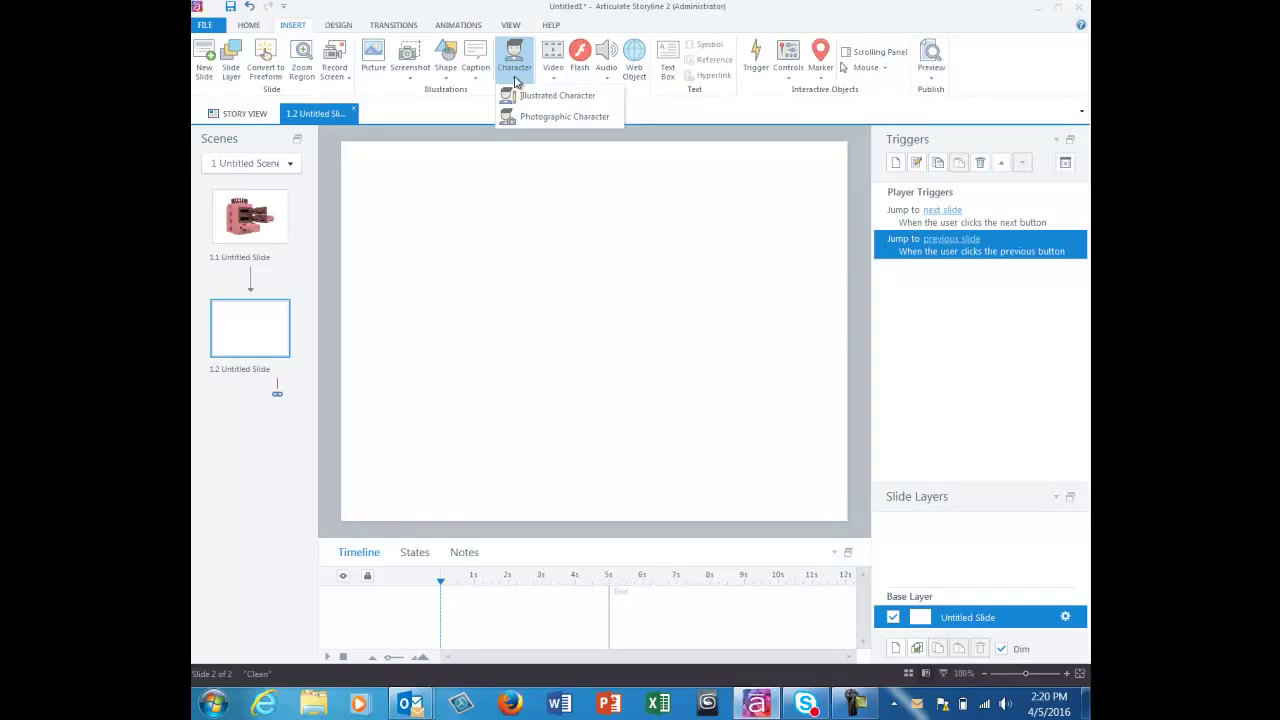
pyautogui.click(526, 95)
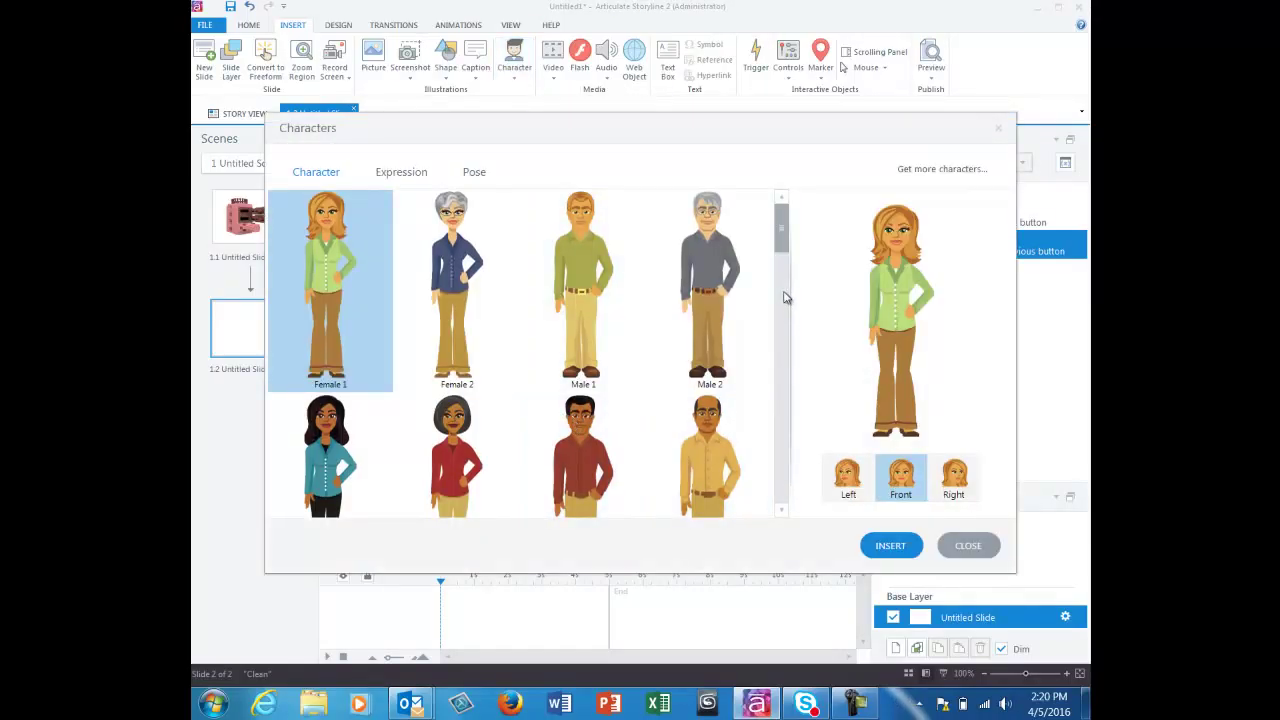
pyautogui.click(786, 280)
pyautogui.moveTo(786, 280)
pyautogui.mouseDown()
pyautogui.moveTo(785, 238)
pyautogui.moveTo(786, 260)
pyautogui.mouseUp()
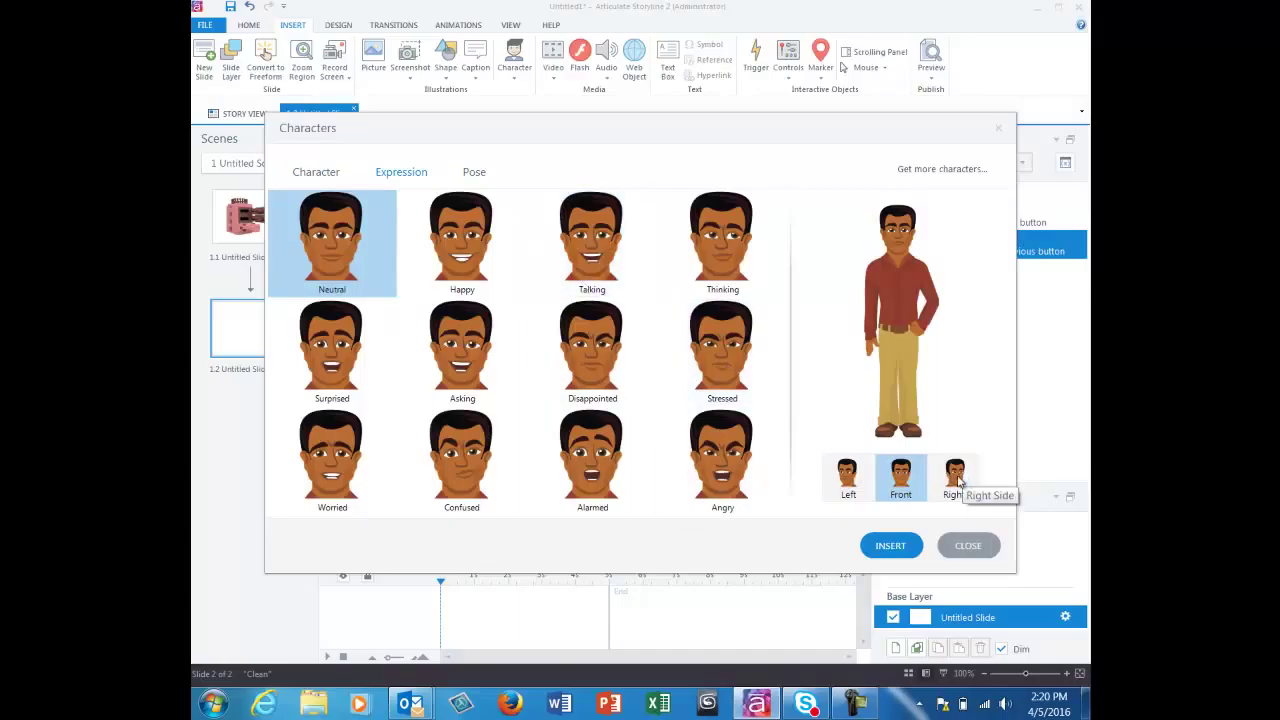
pyautogui.click(888, 546)
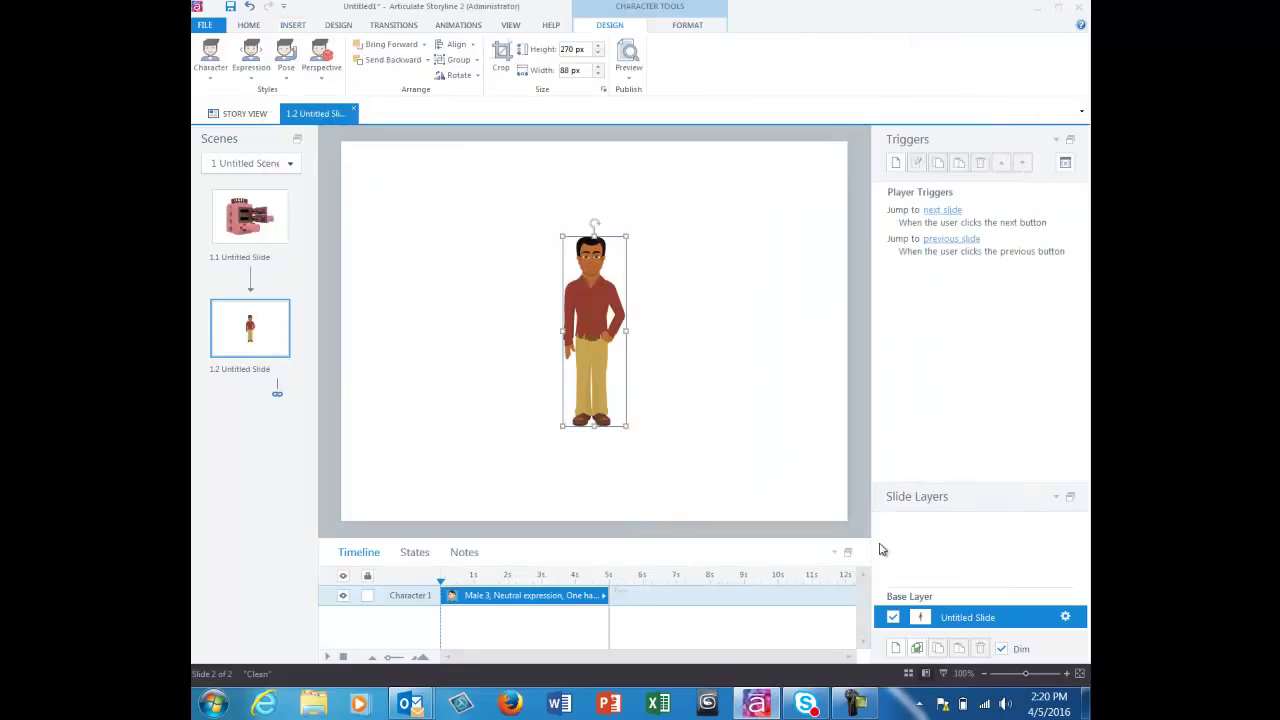
pyautogui.moveTo(593, 312); pyautogui.dragTo(433, 300)
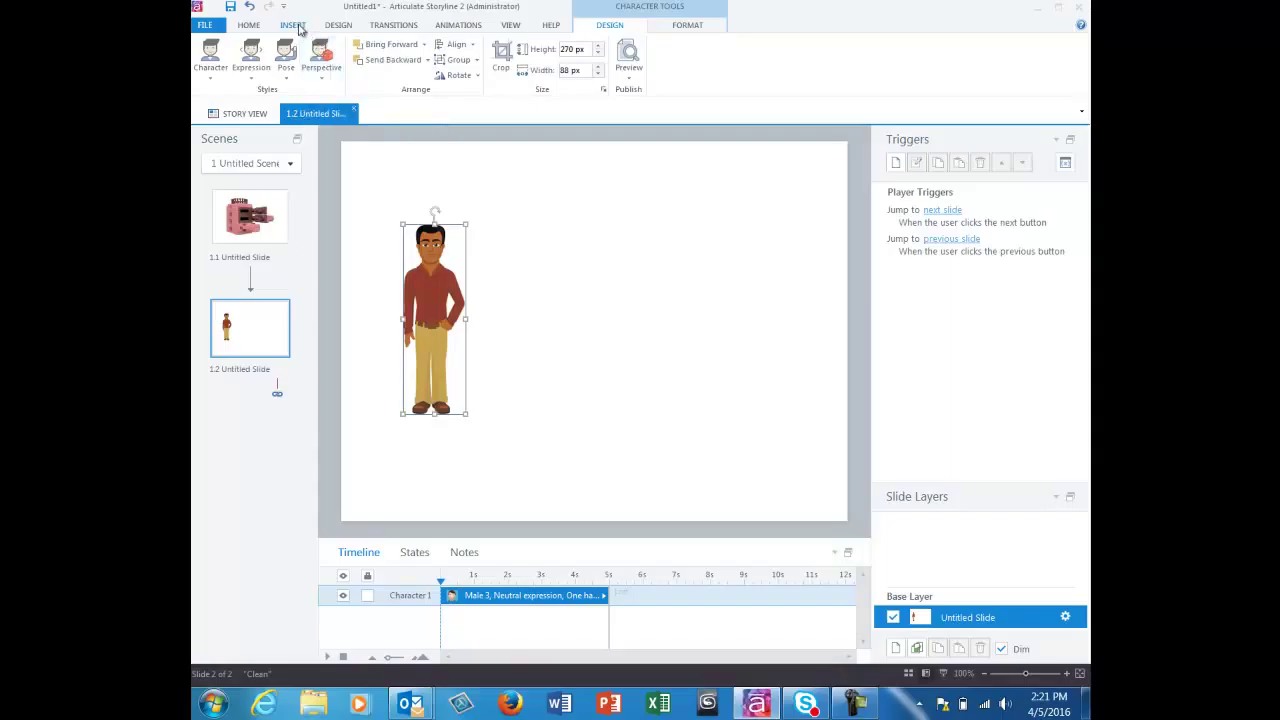
# - Insert the illustrated character Female 3 with a neutral expression and front view, and place her on the right side of the slide
pyautogui.click(294, 25)
pyautogui.click(516, 77)
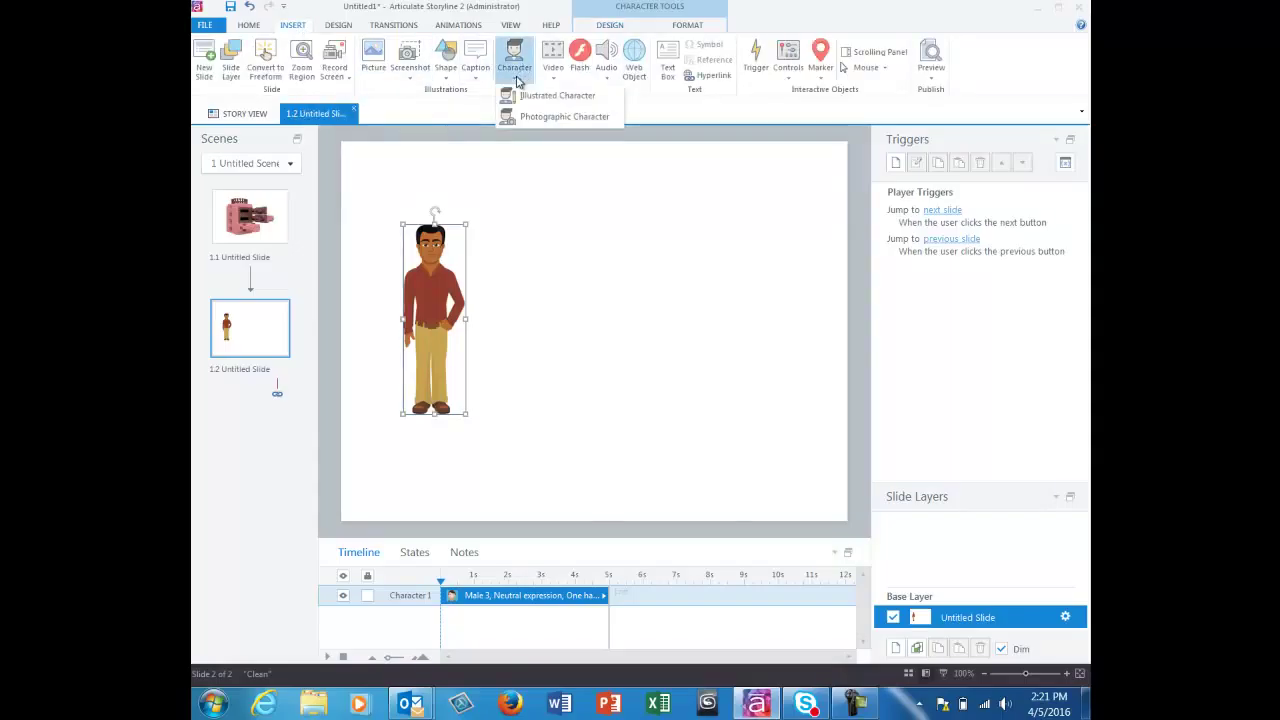
pyautogui.click(530, 95)
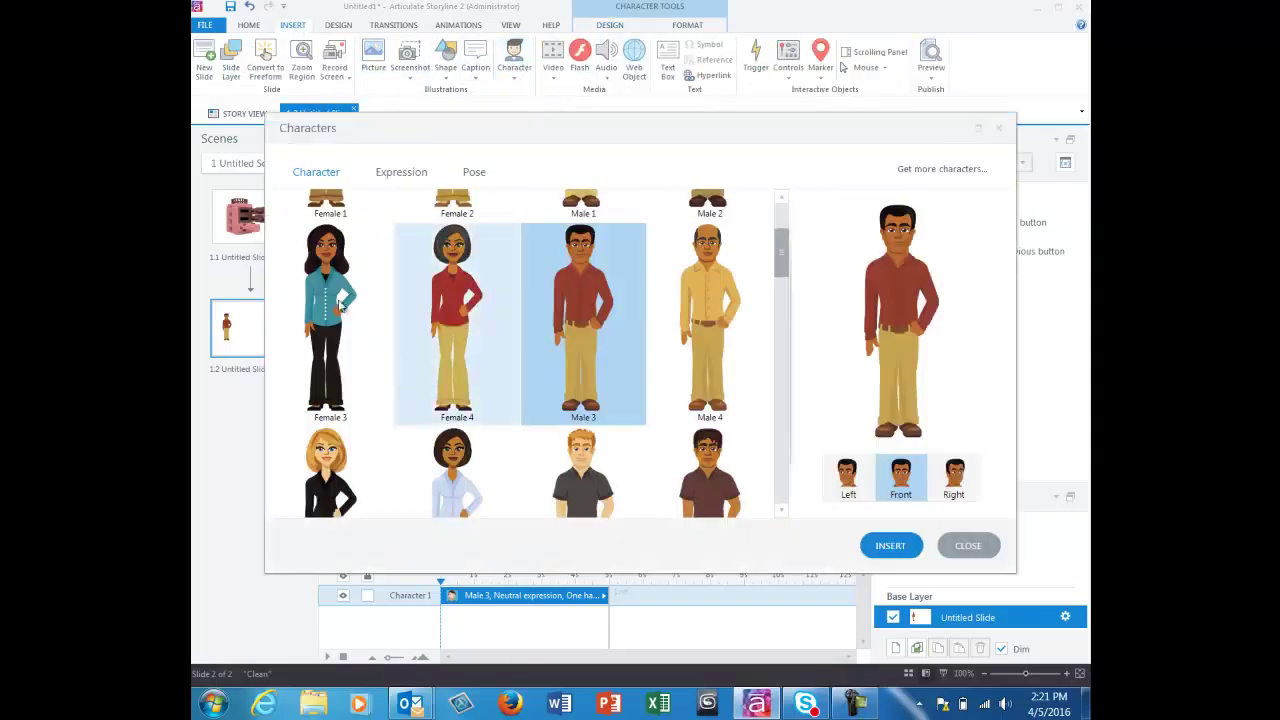
pyautogui.doubleClick(340, 300)
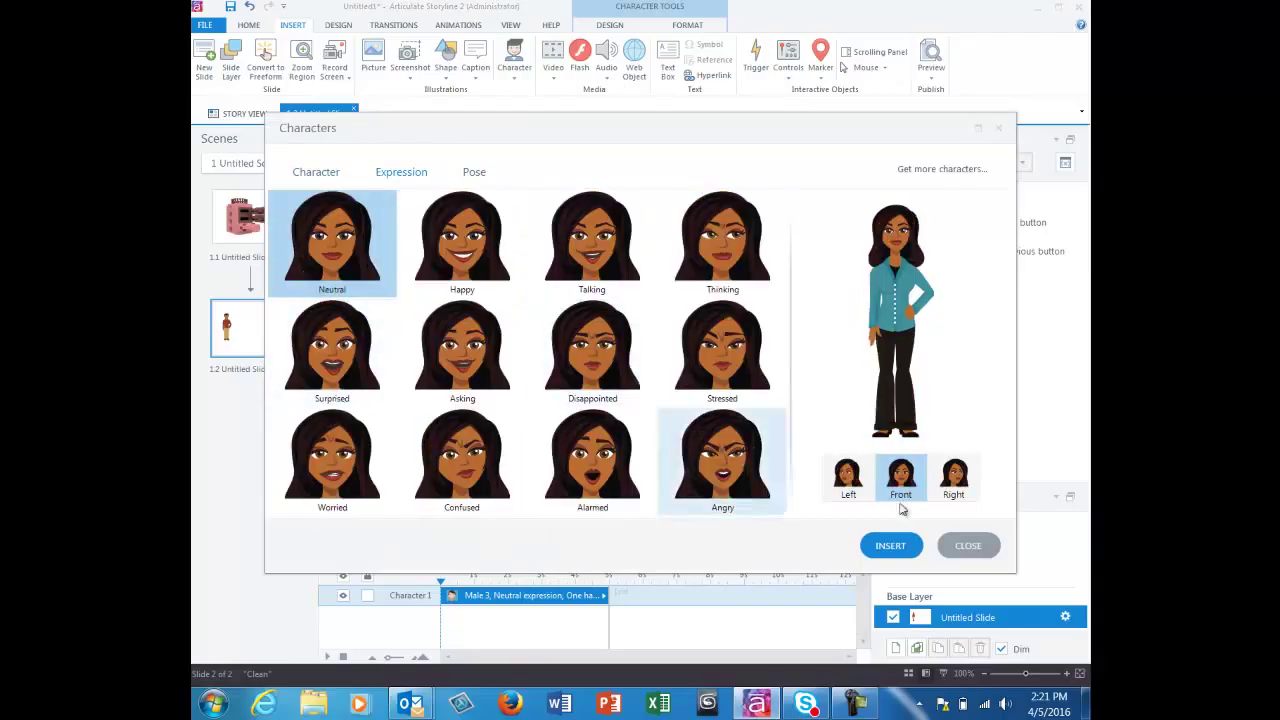
pyautogui.click(889, 546)
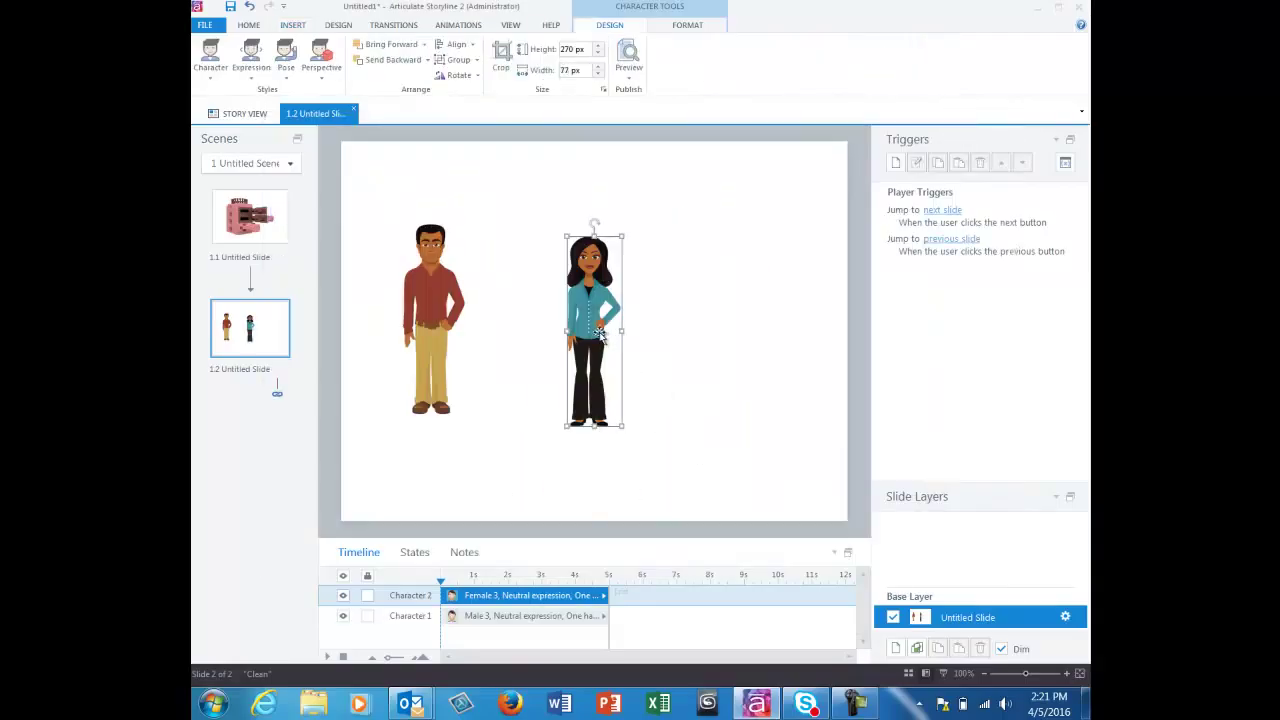
pyautogui.moveTo(612, 324); pyautogui.dragTo(788, 322)
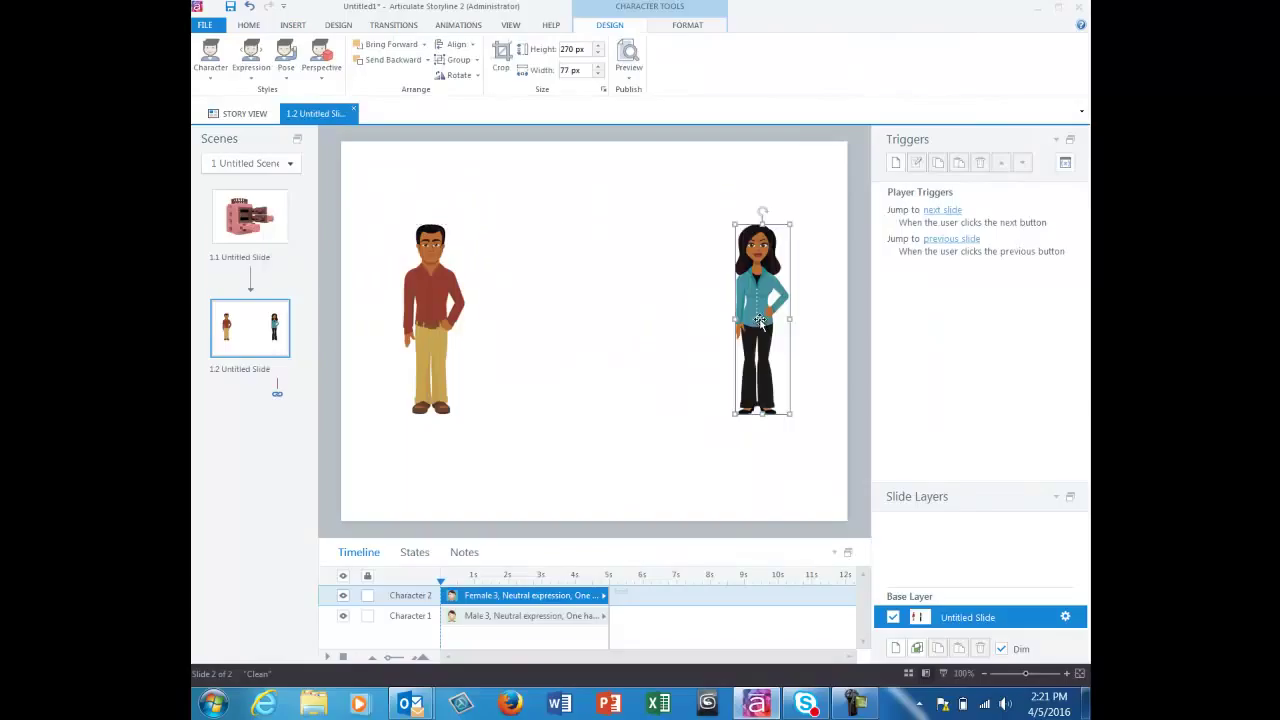
pyautogui.click(660, 458)
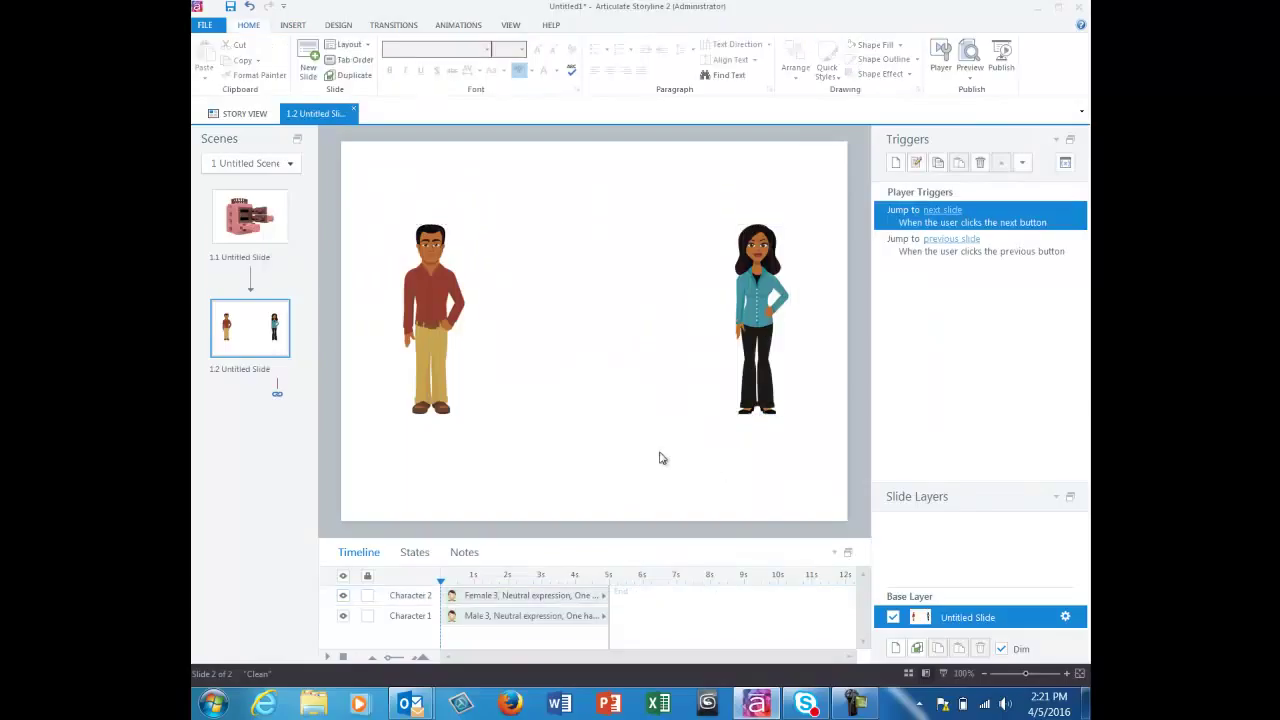
# - Enlarge the male character to about 302 px high and 99 px wide, and shift him slightly down and left
pyautogui.click(418, 298)
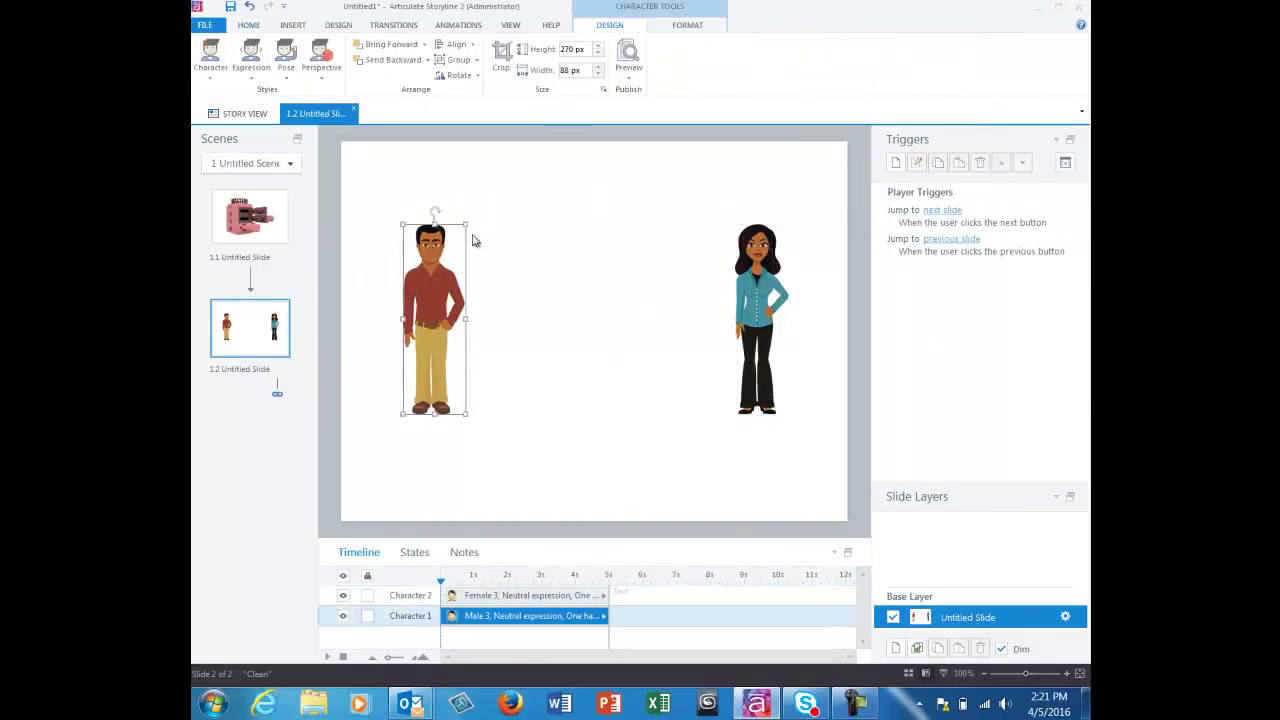
pyautogui.moveTo(467, 222); pyautogui.dragTo(474, 202)
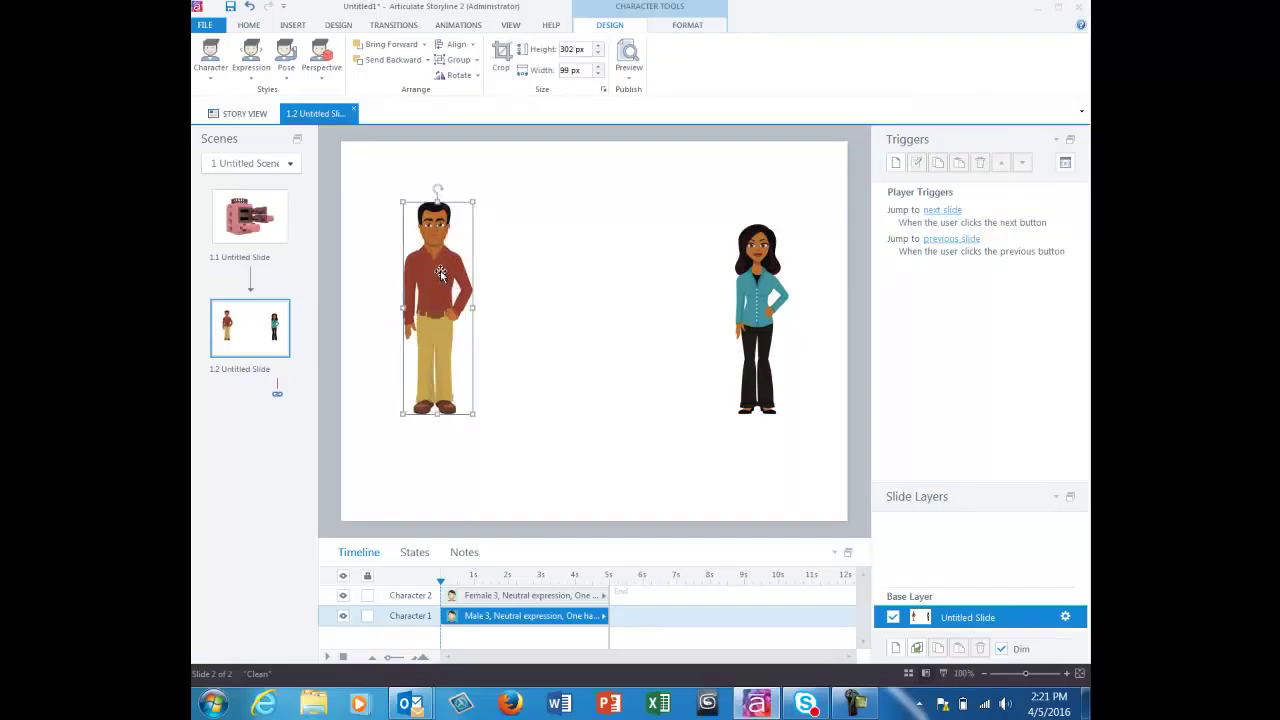
pyautogui.moveTo(441, 272); pyautogui.dragTo(436, 280)
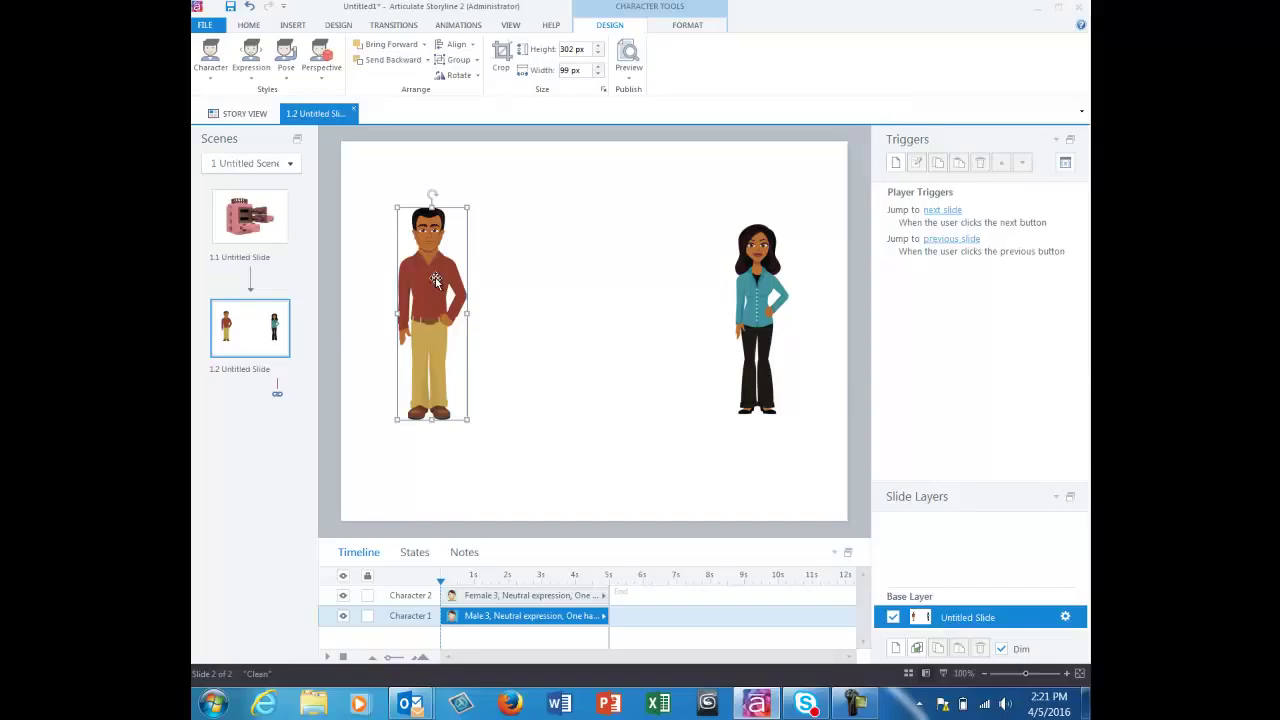
# - Turn the characters toward each other, setting the male's perspective to Side Right and the female's to Side Left
pyautogui.click(322, 78)
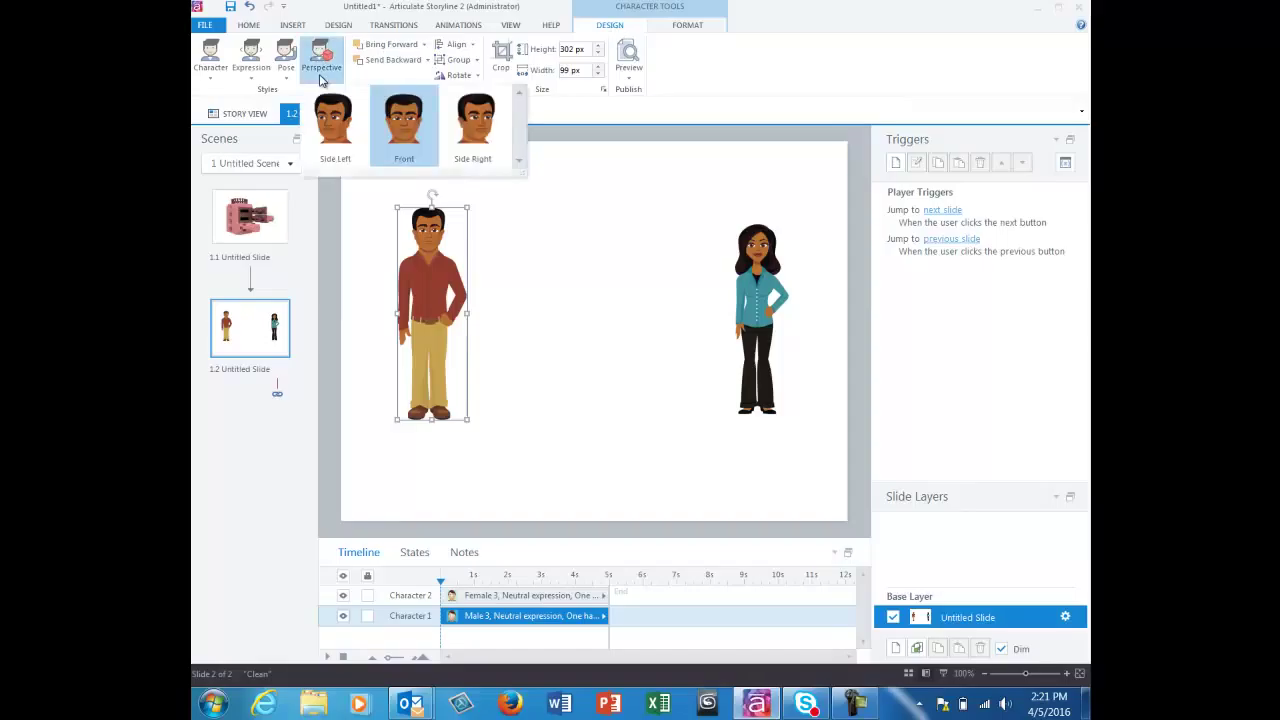
pyautogui.click(470, 120)
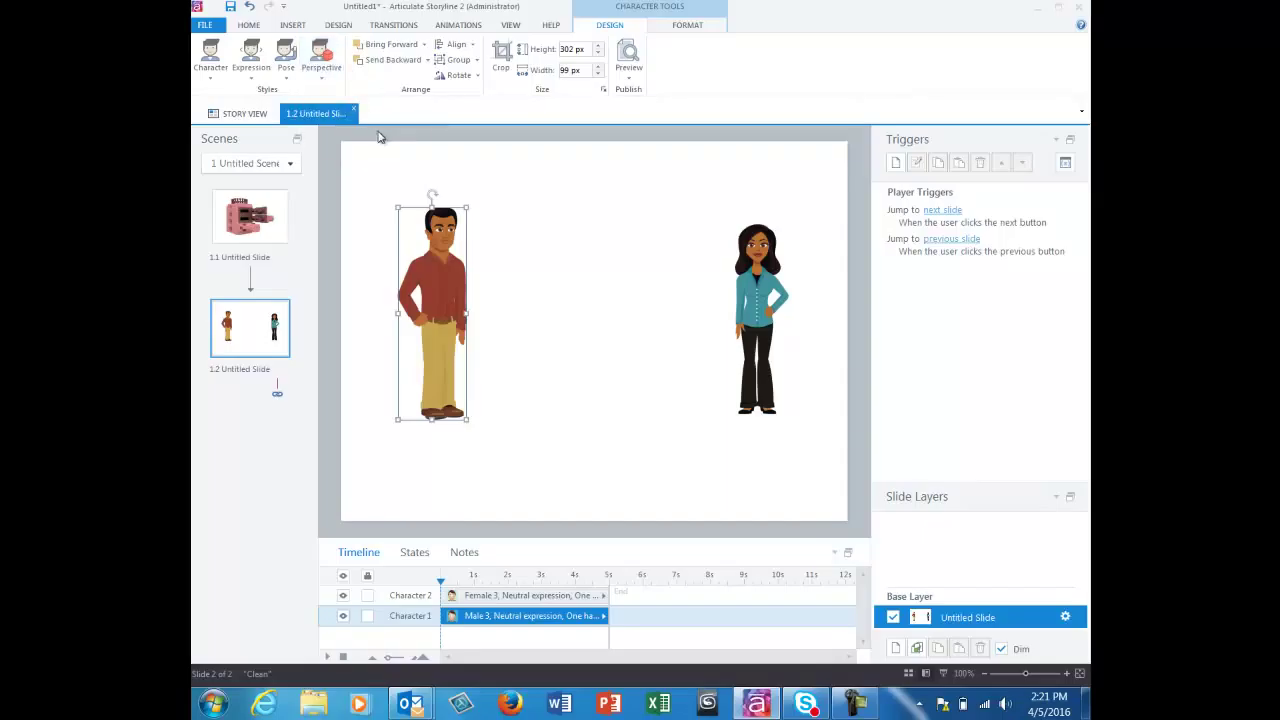
pyautogui.click(745, 292)
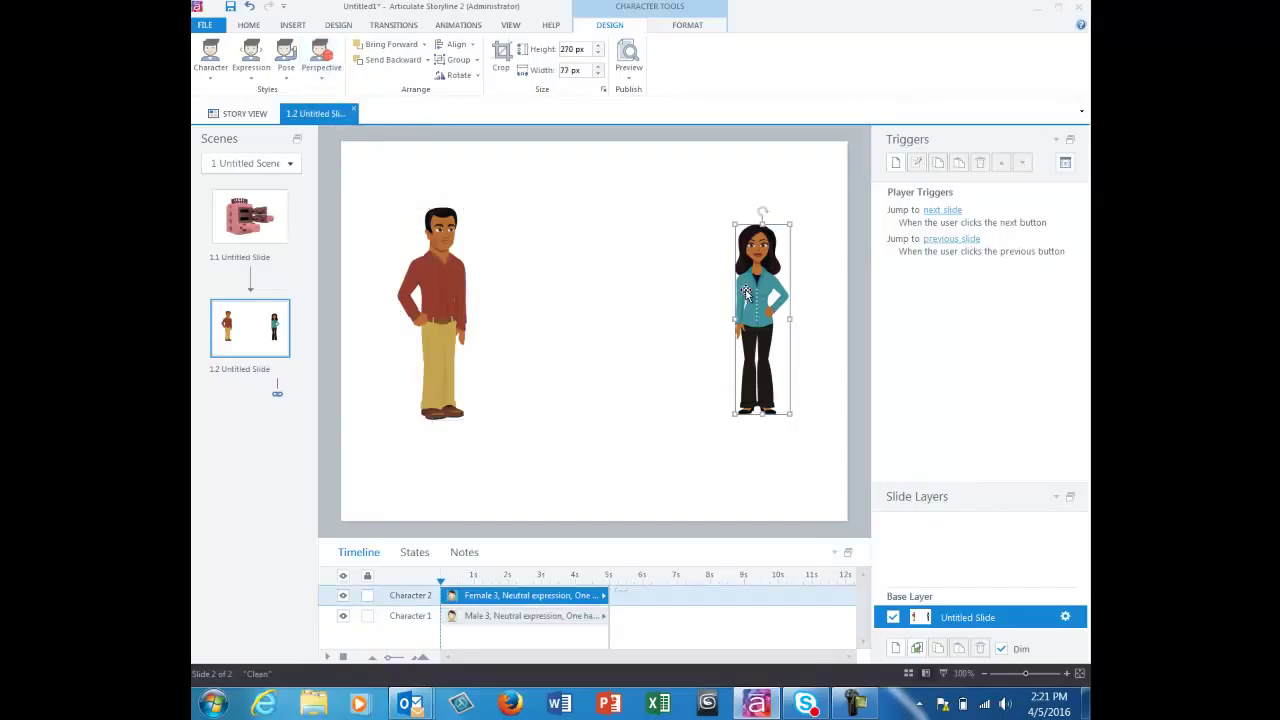
pyautogui.click(324, 80)
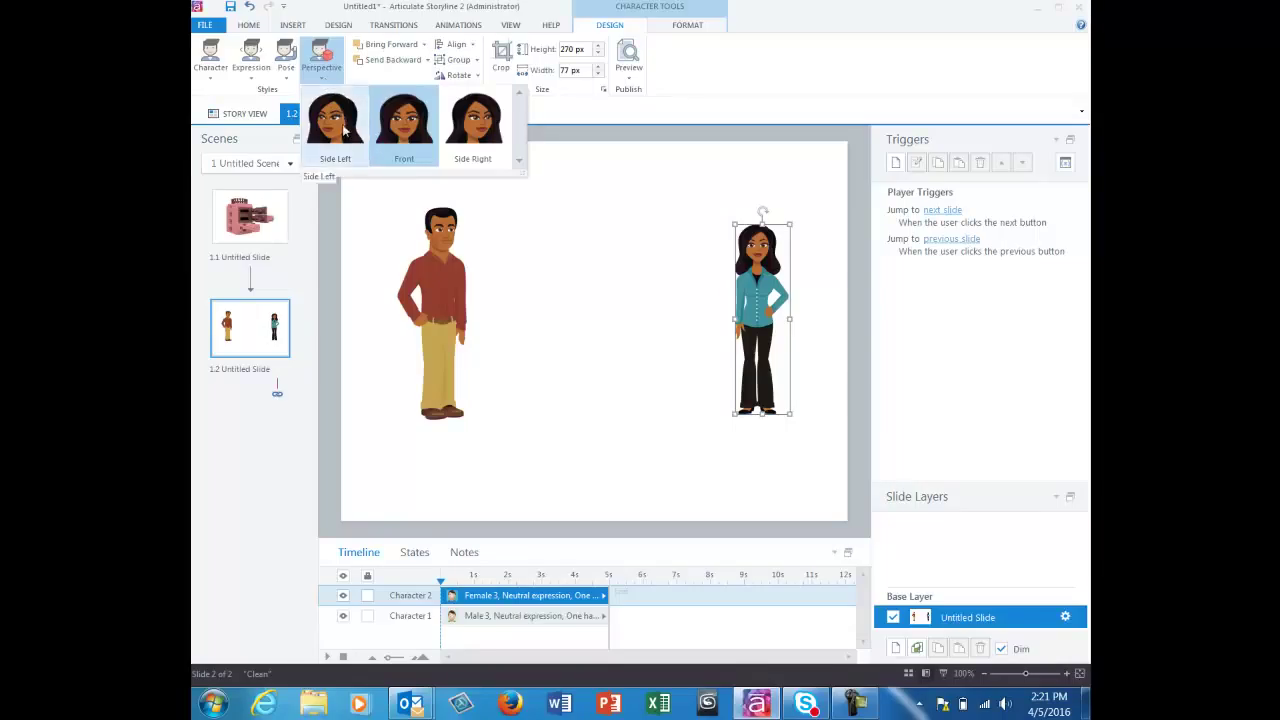
pyautogui.click(340, 125)
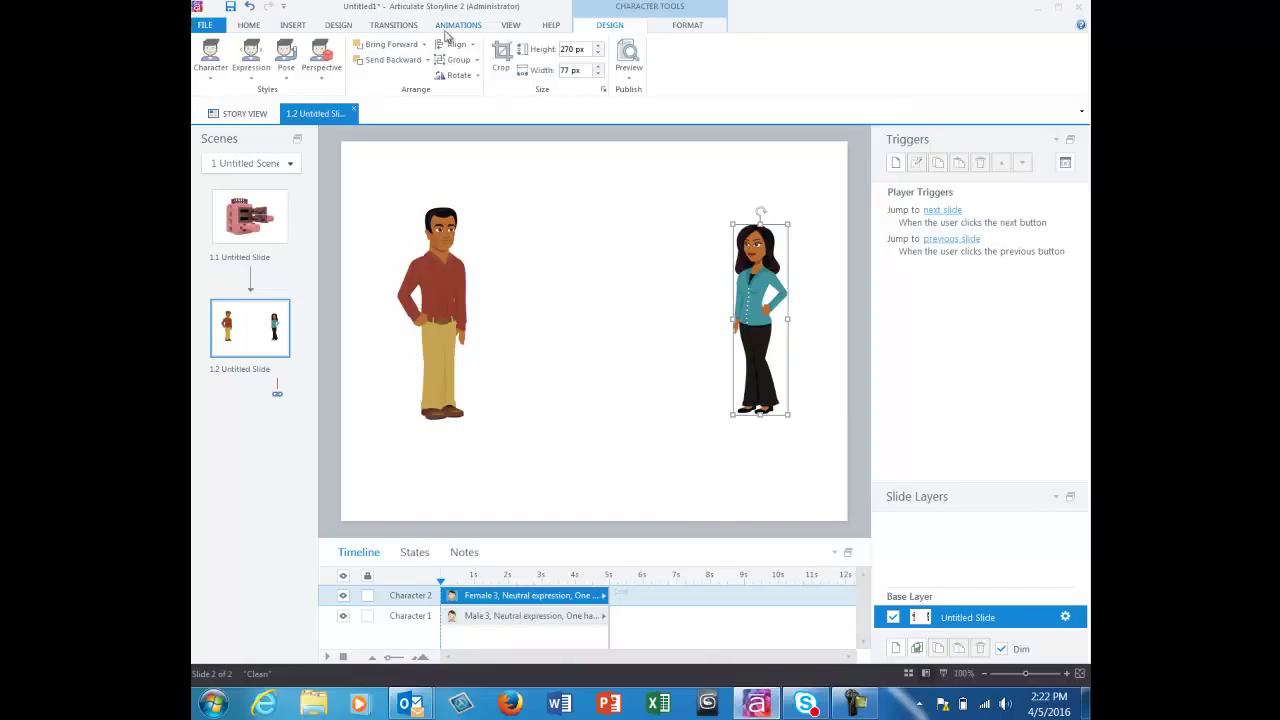
# - Draw a cloud thought caption with a bubble tail between the two characters, near the top of the slide
pyautogui.click(292, 25)
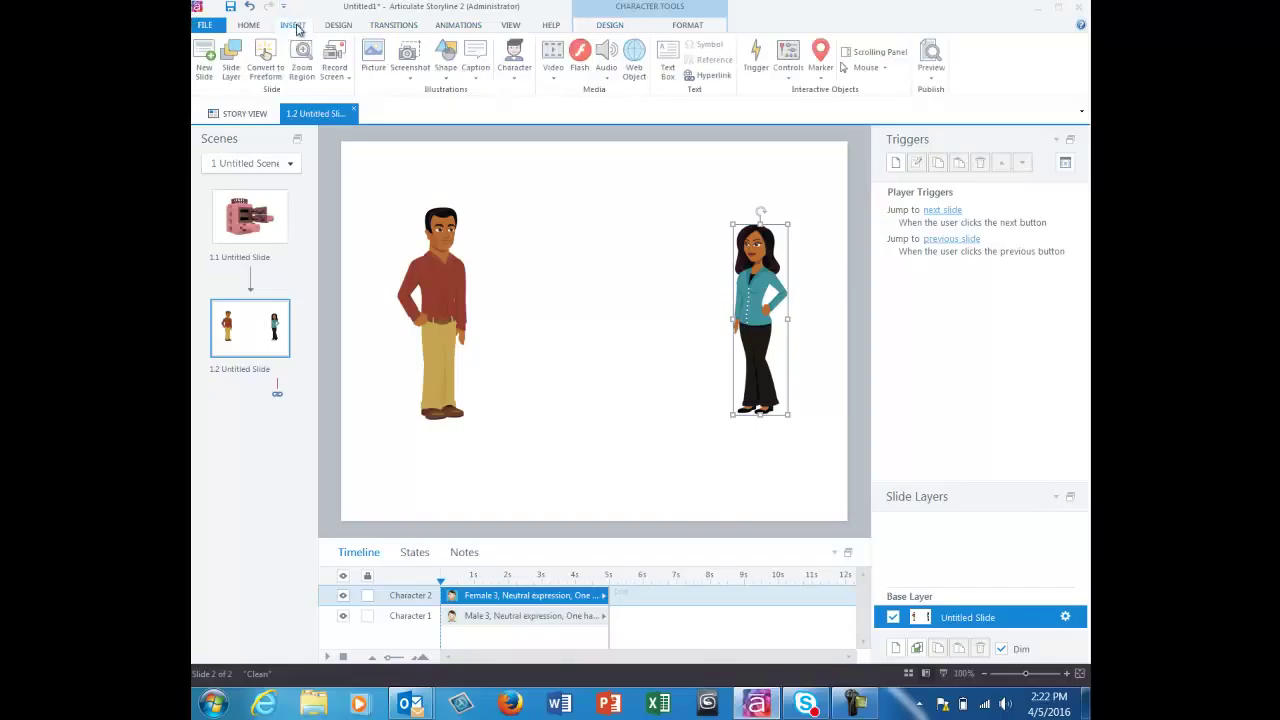
pyautogui.click(477, 72)
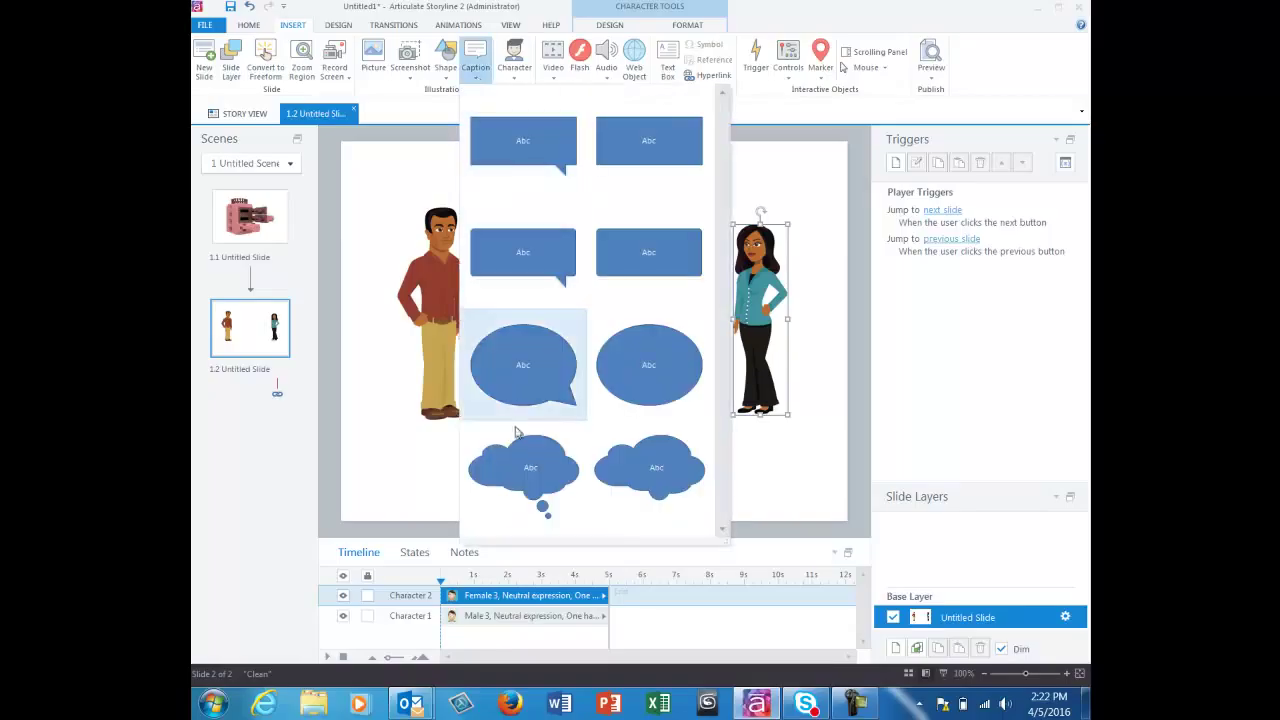
pyautogui.click(528, 466)
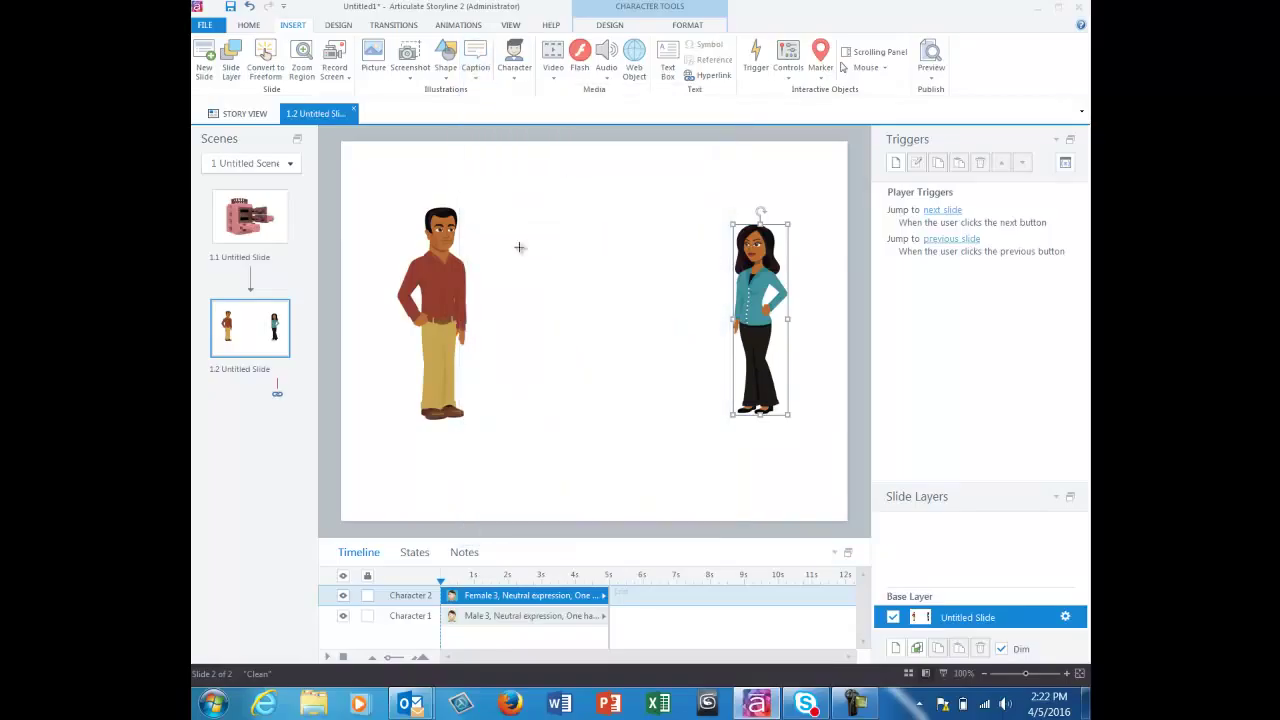
pyautogui.moveTo(519, 160)
pyautogui.mouseDown()
pyautogui.moveTo(591, 194)
pyautogui.moveTo(629, 261)
pyautogui.mouseUp()
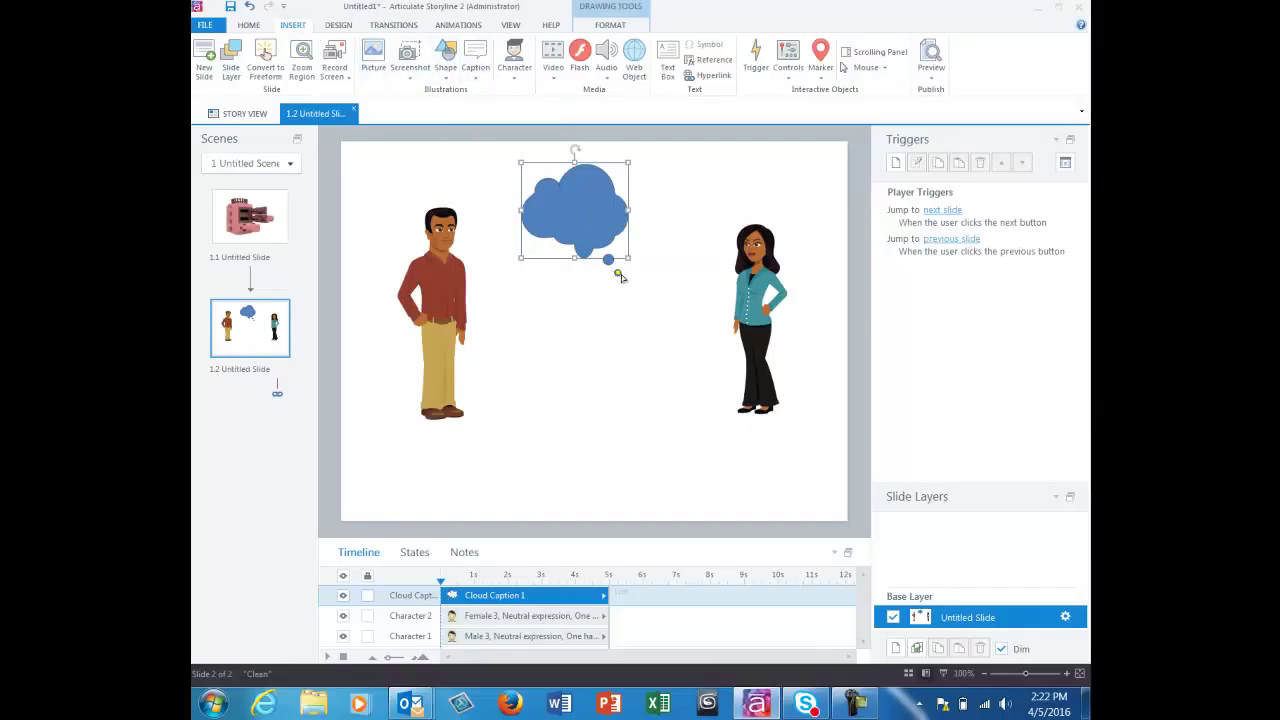
# - Point the cloud caption's bubble tail toward the male character's head
pyautogui.click(478, 78)
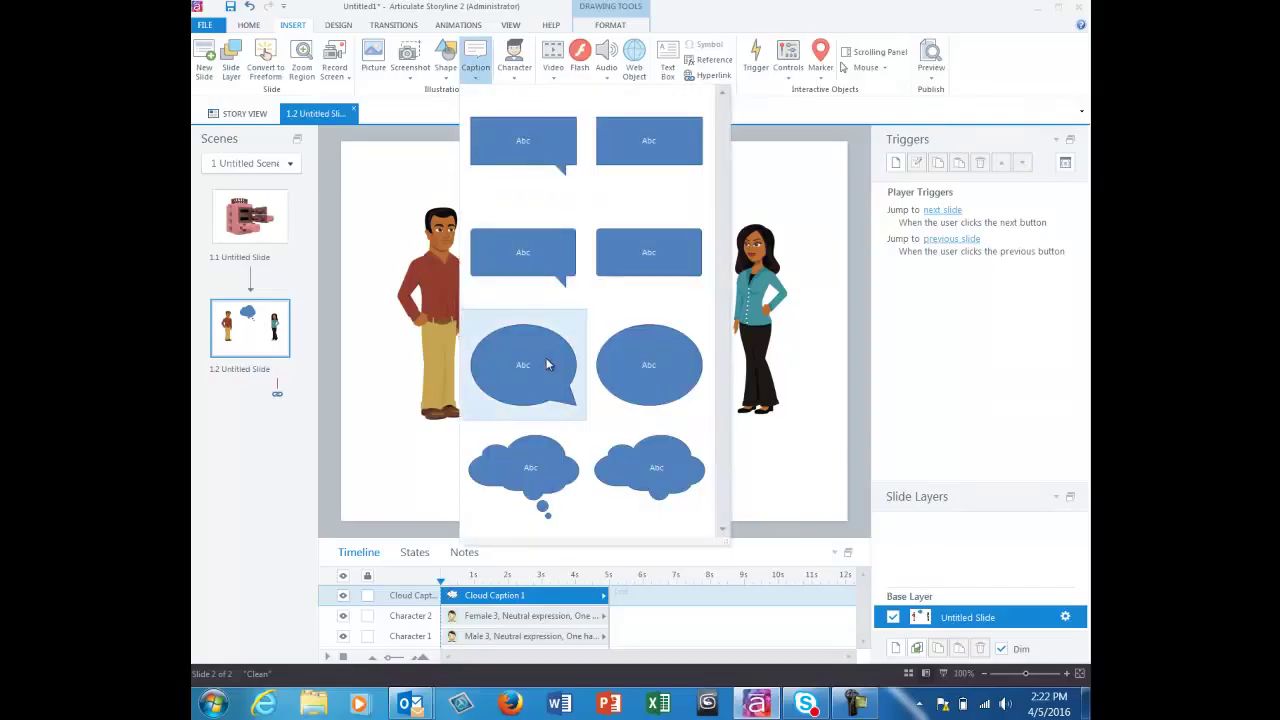
pyautogui.click(545, 474)
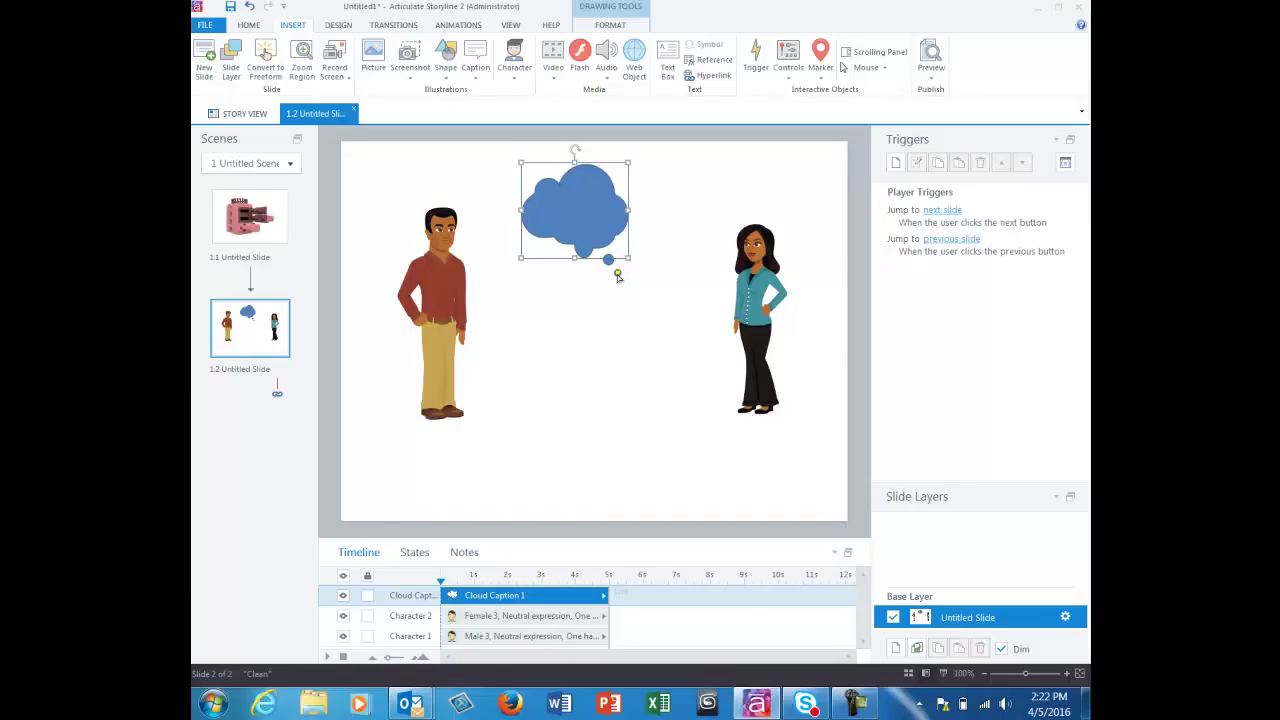
pyautogui.moveTo(617, 273); pyautogui.dragTo(616, 275)
pyautogui.moveTo(617, 277); pyautogui.dragTo(483, 223)
# - Enter the text "Should I say hi to her?" in the cloud caption
pyautogui.write('Should')
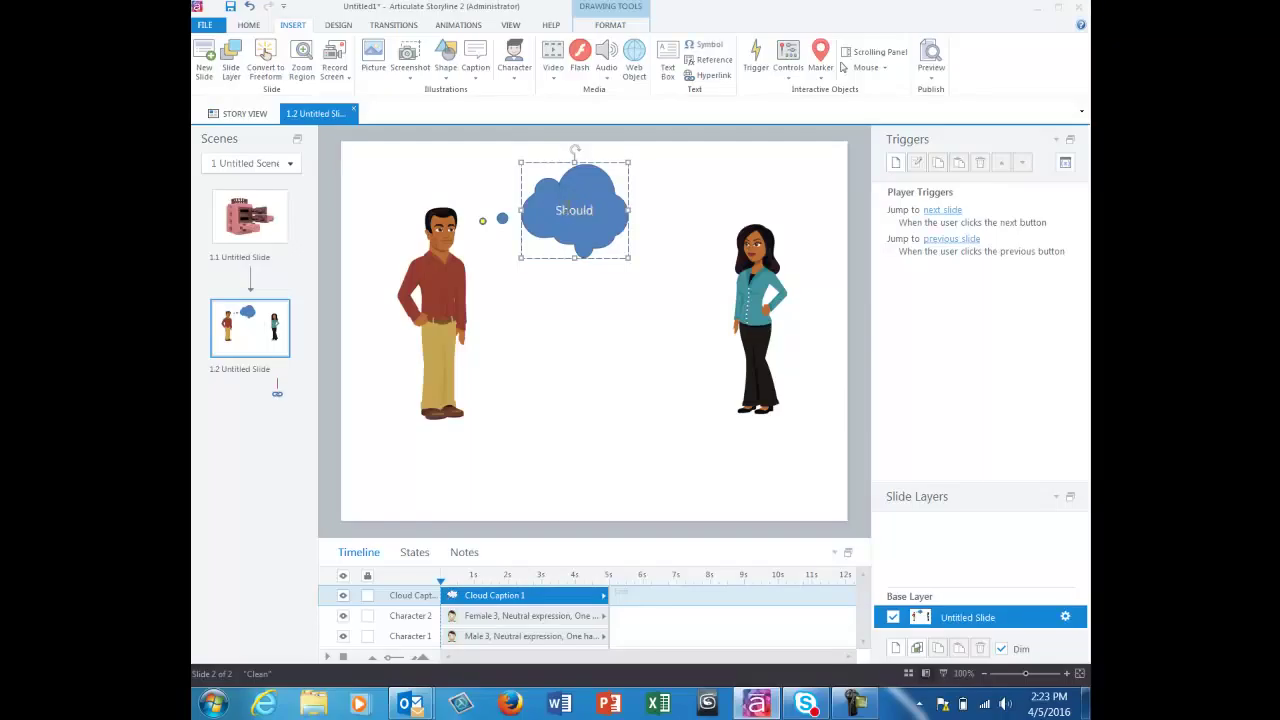
pyautogui.write(' I say hi to her')
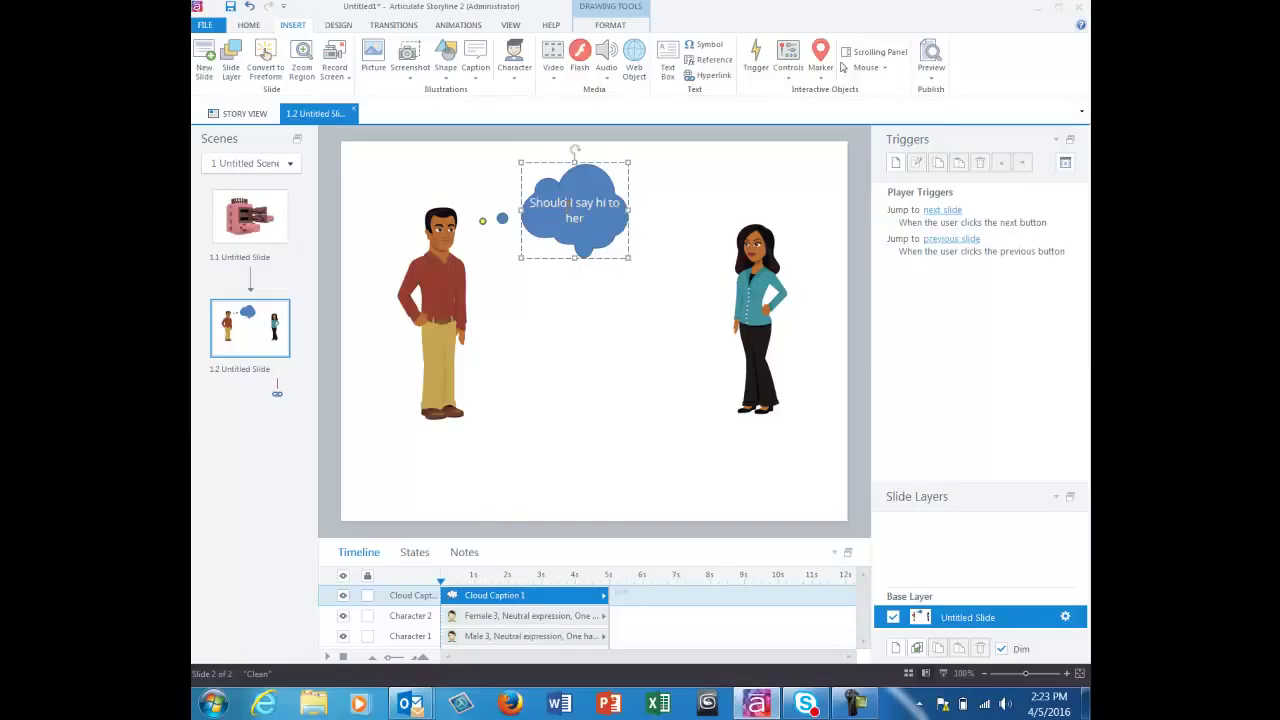
pyautogui.write('?')
pyautogui.click(586, 377)
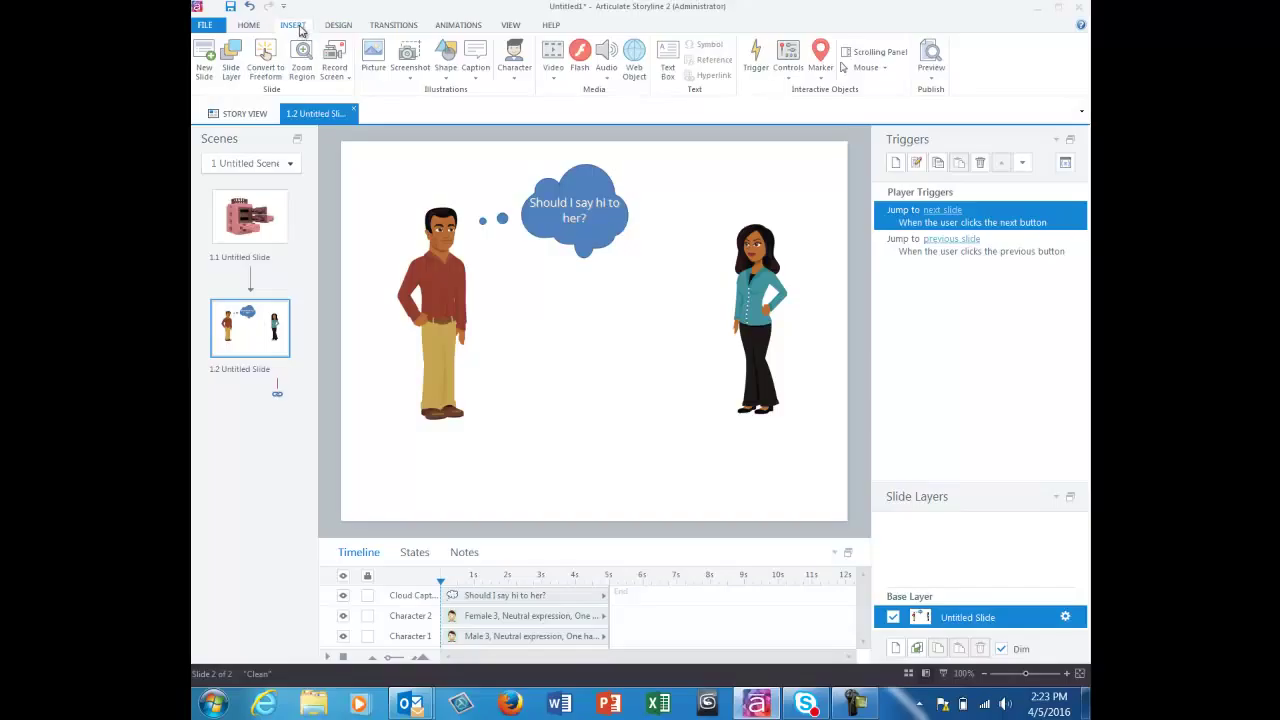
# - Draw a blank pill-shaped button about 152 px wide and 56 px high near the slide's lower edge, below the male character
pyautogui.click(789, 84)
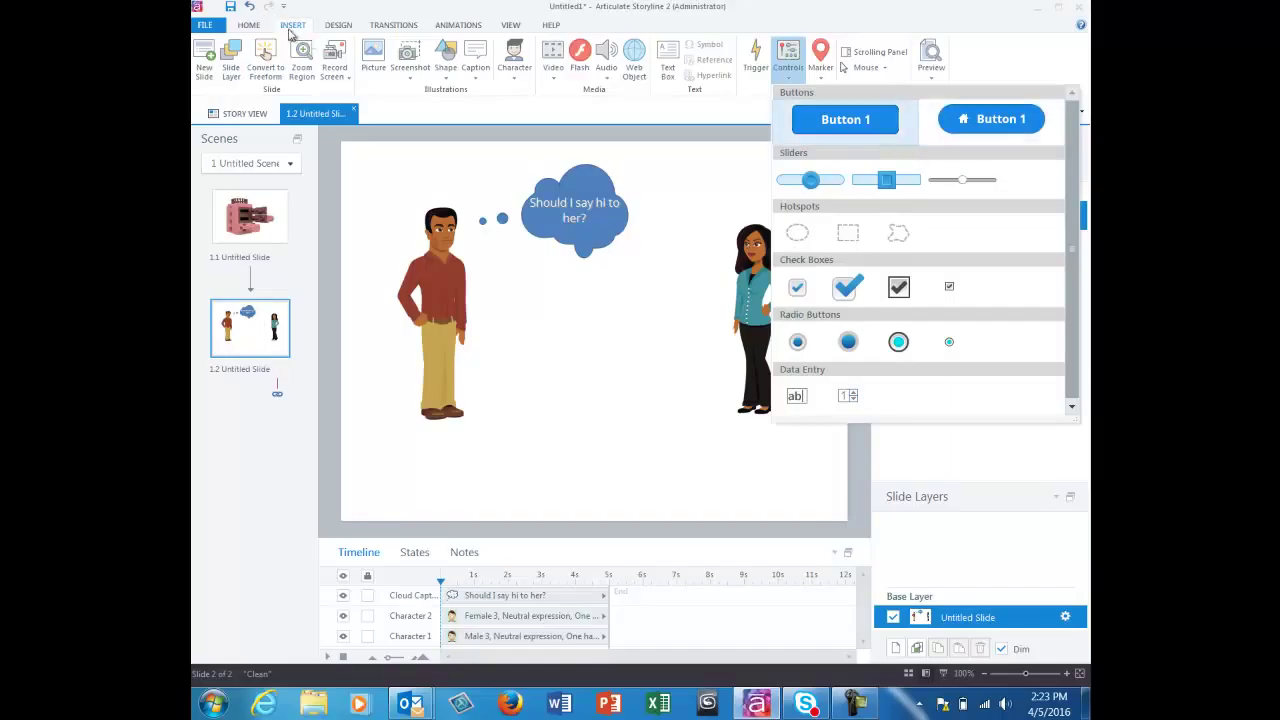
pyautogui.click(979, 122)
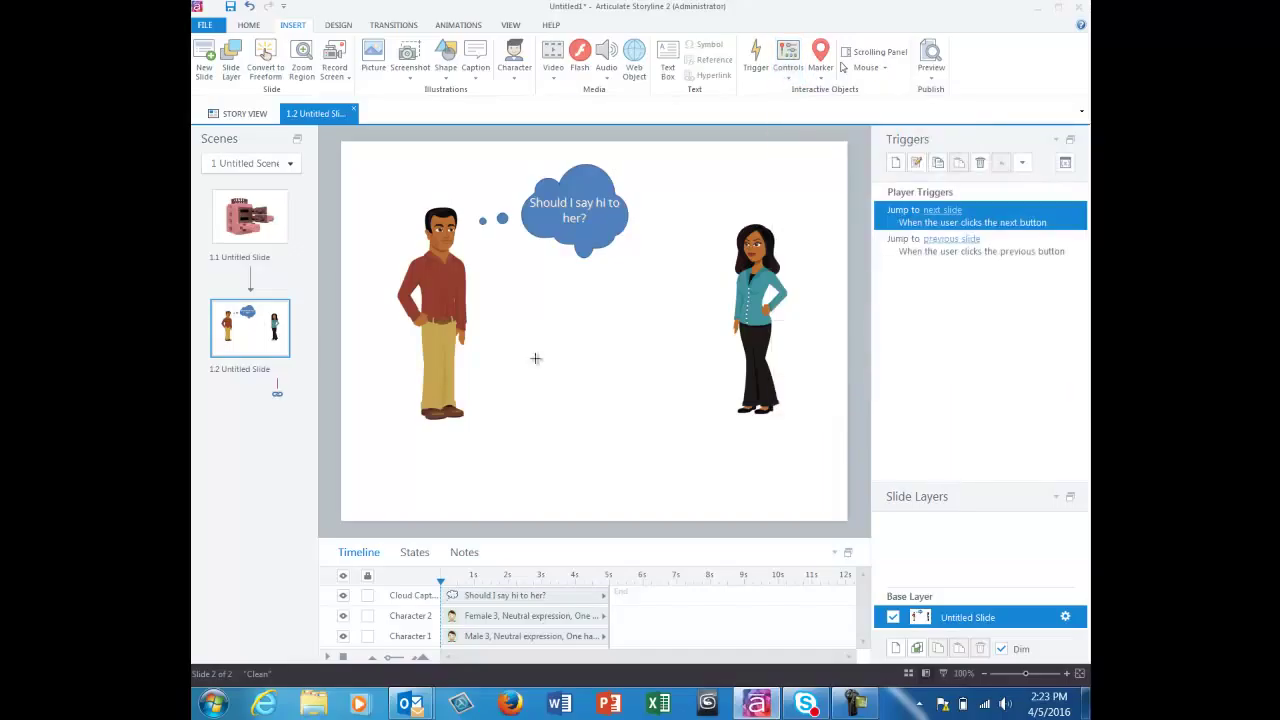
pyautogui.moveTo(443, 472)
pyautogui.mouseDown()
pyautogui.moveTo(577, 494)
pyautogui.moveTo(549, 512)
pyautogui.mouseUp()
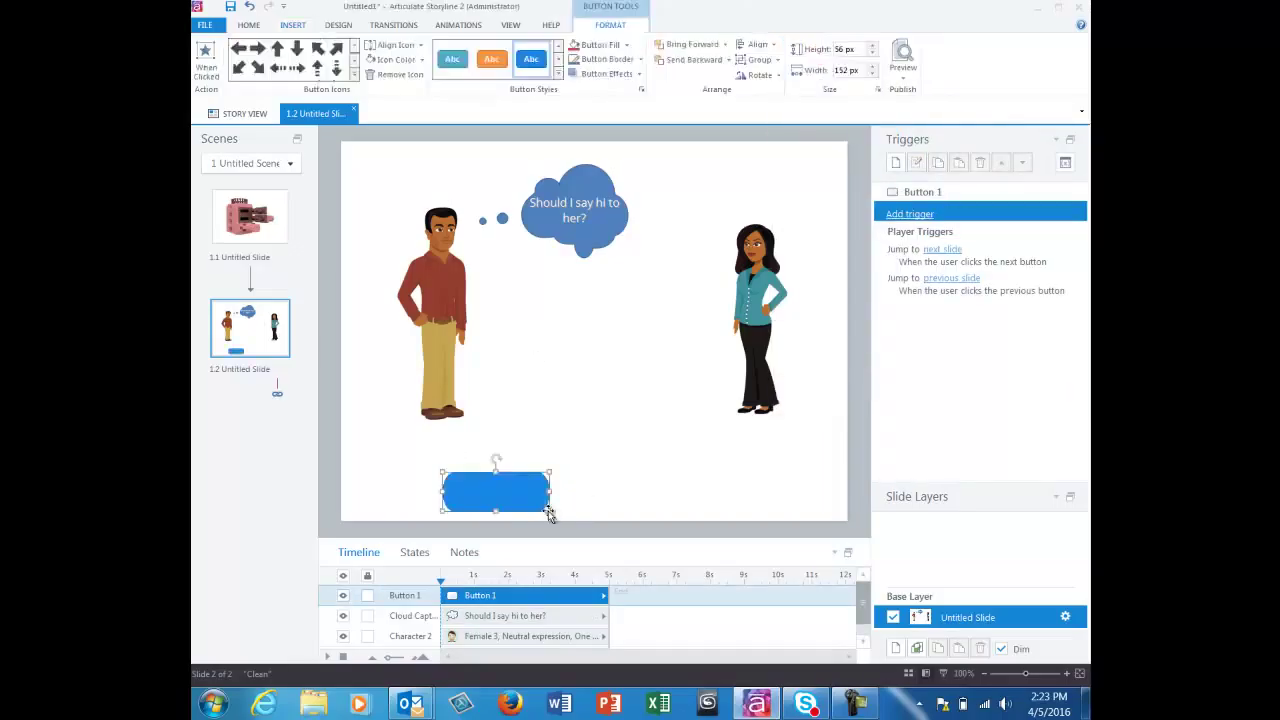
pyautogui.click(551, 521)
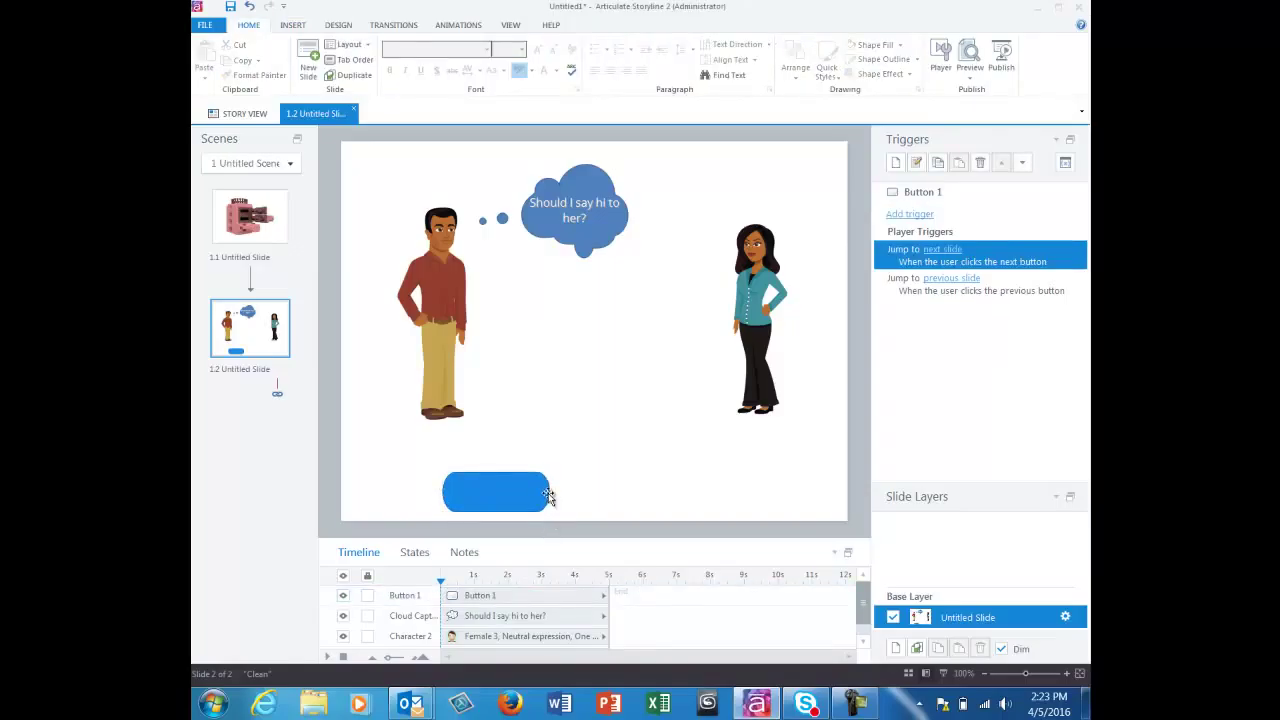
# - Duplicate the blue button and place the copy to its right, aligned at the same height
pyautogui.click(549, 495)
pyautogui.hotkey('ctrl', 'd')
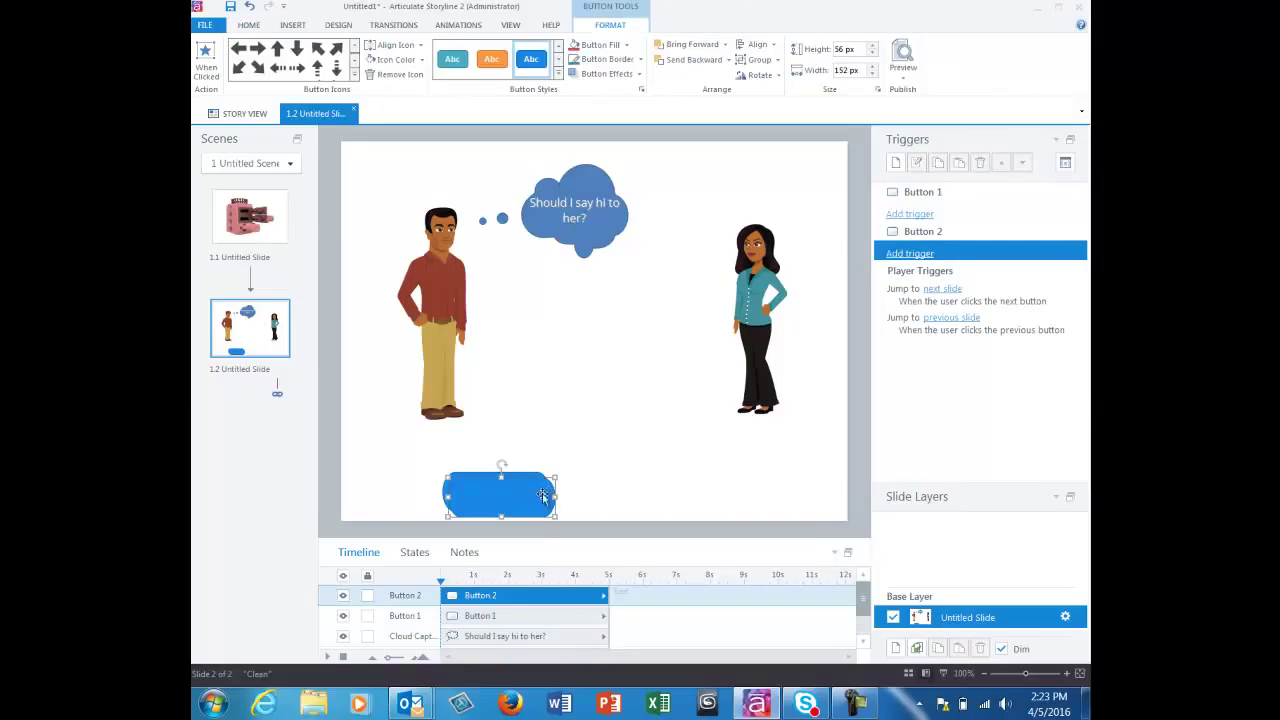
pyautogui.moveTo(534, 495); pyautogui.dragTo(669, 493)
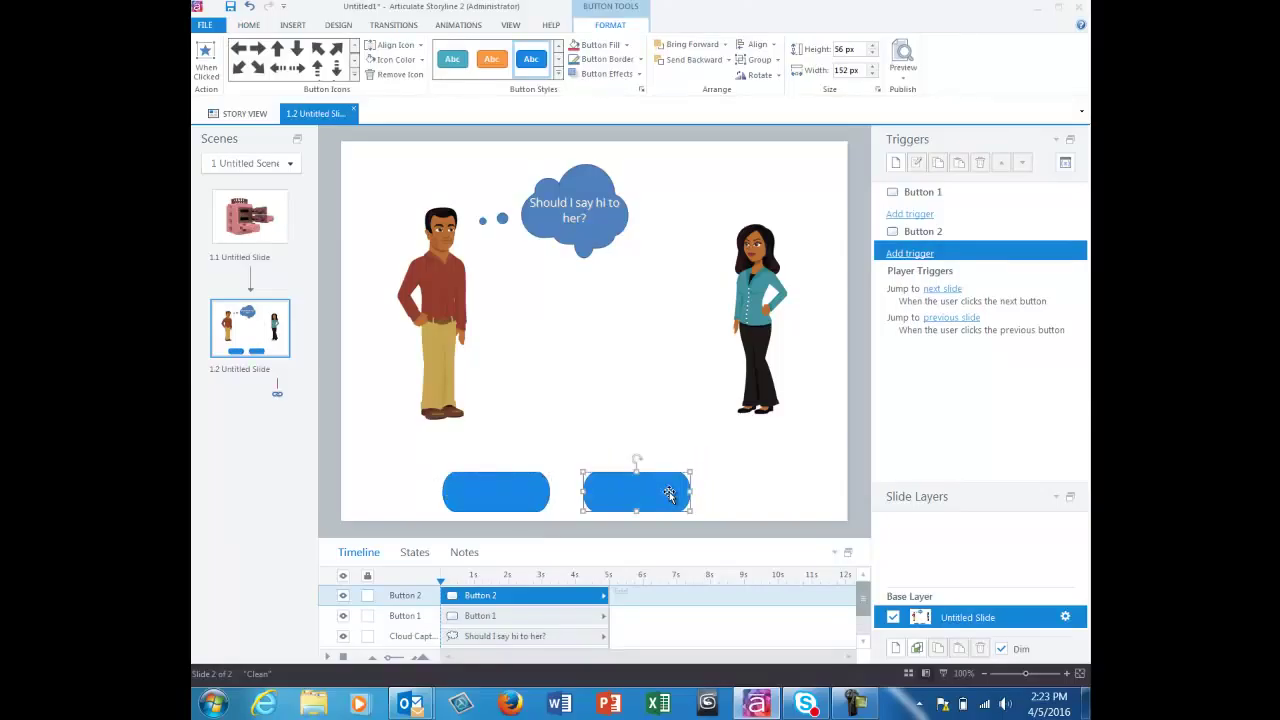
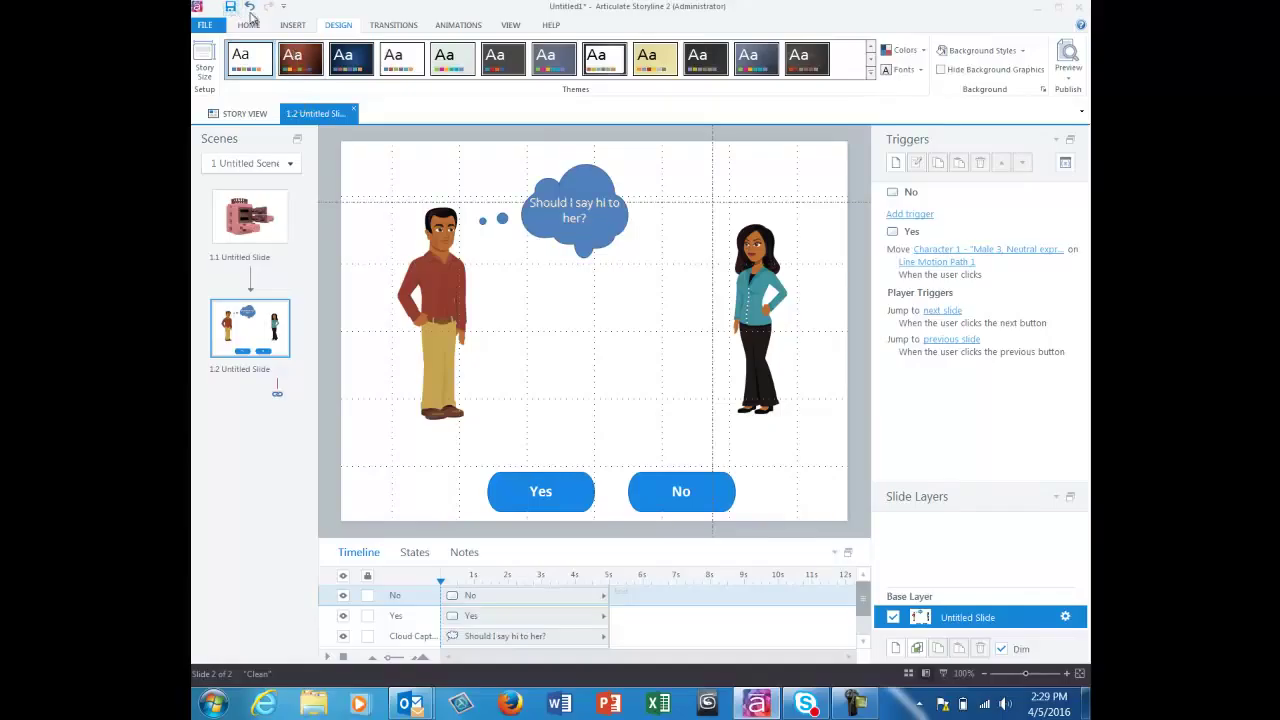
# - Draw an oval speech caption with a tail just above the female character's head
pyautogui.click(291, 27)
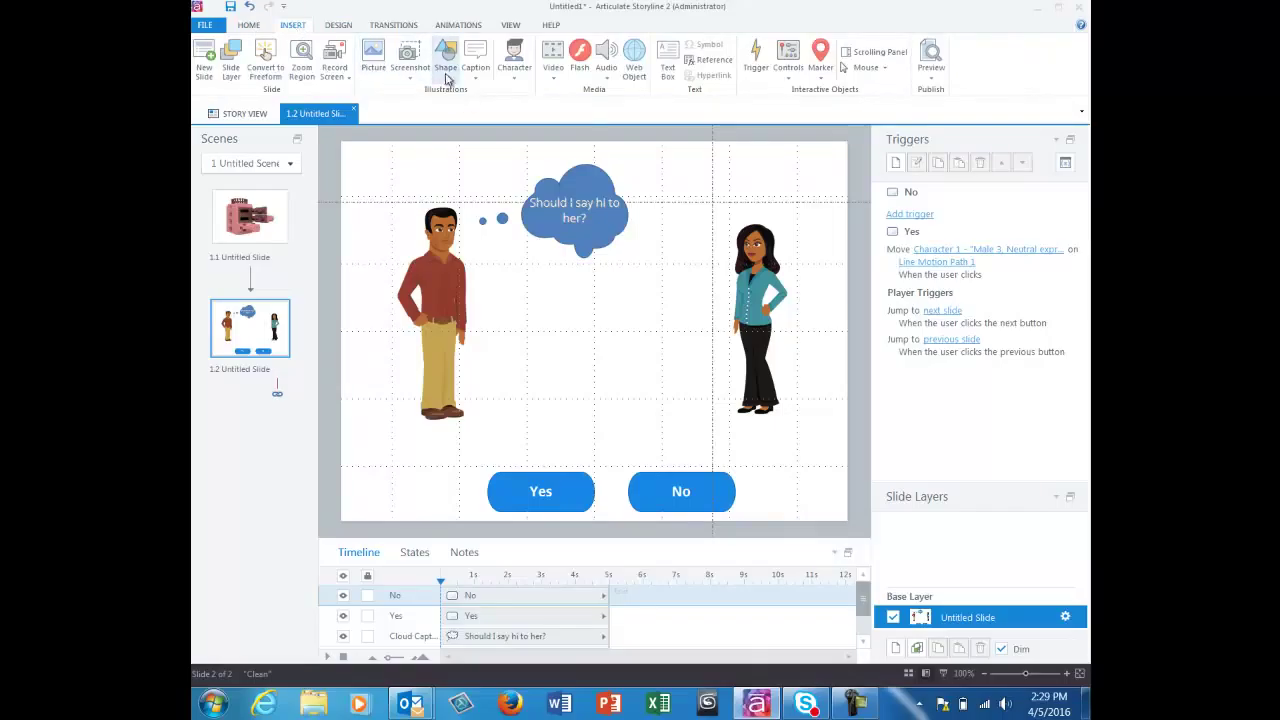
pyautogui.click(478, 77)
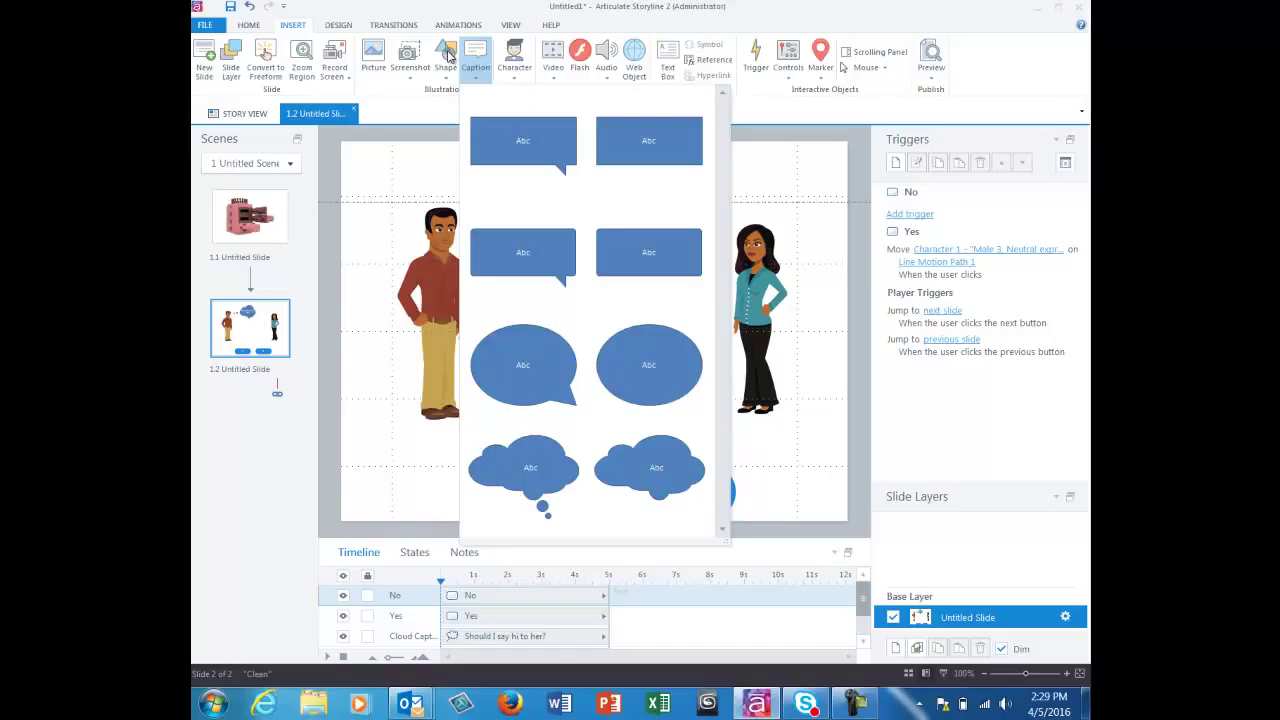
pyautogui.click(543, 152)
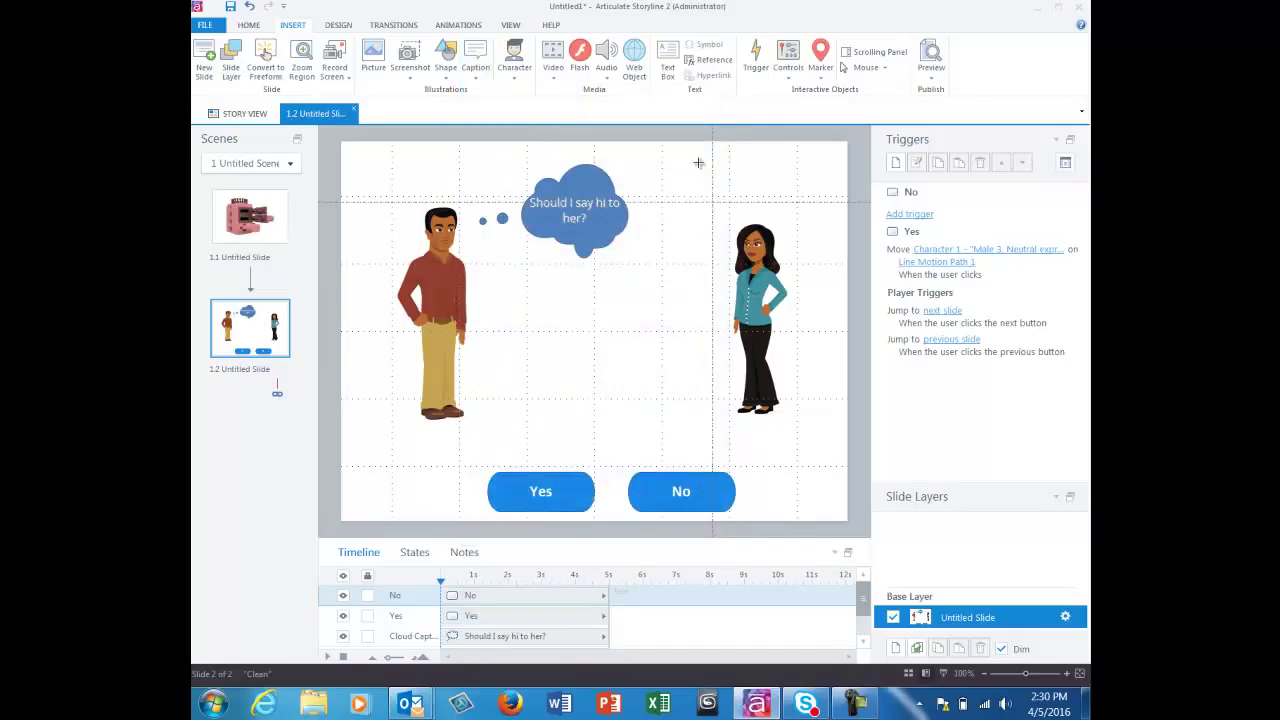
pyautogui.click(475, 60)
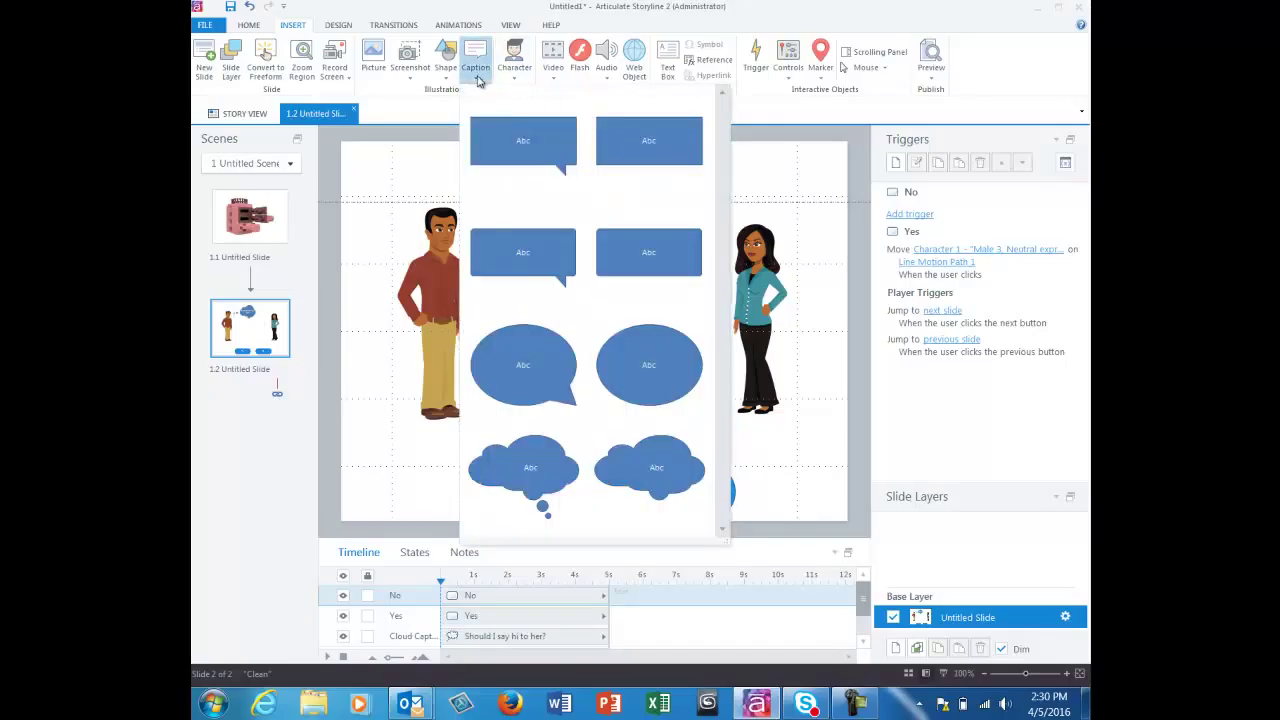
pyautogui.click(528, 357)
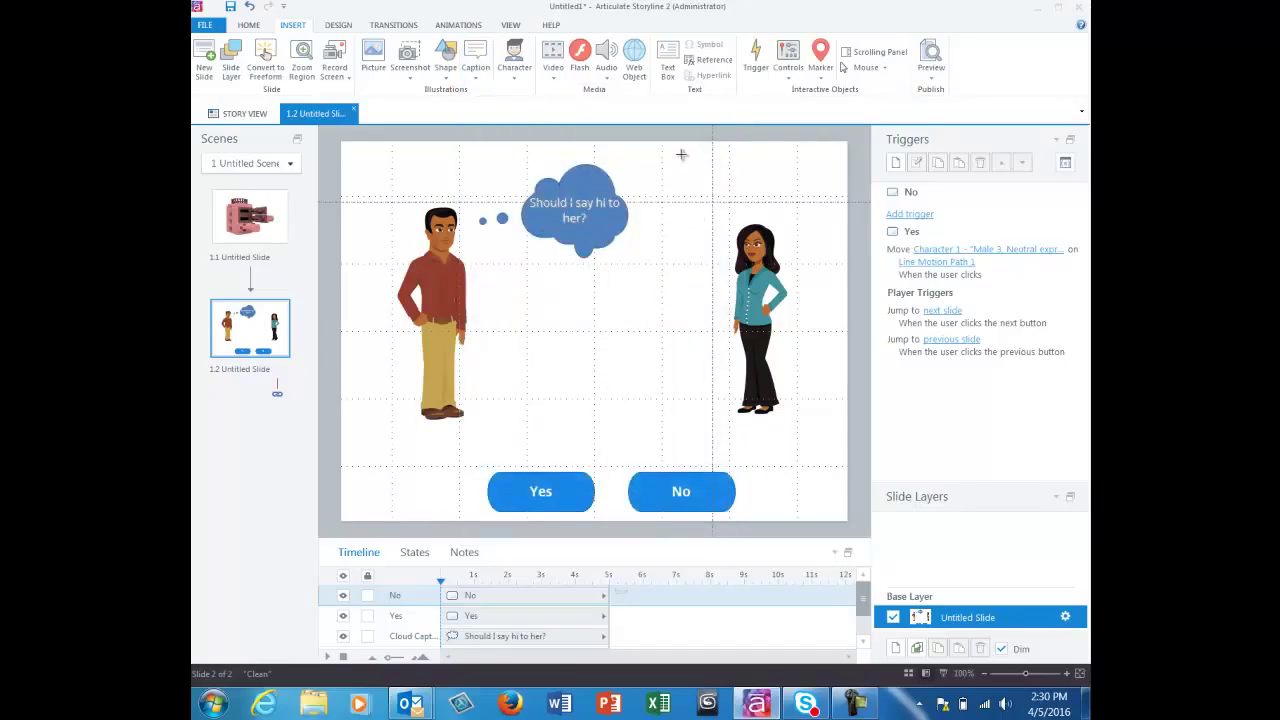
pyautogui.moveTo(679, 156)
pyautogui.mouseDown()
pyautogui.moveTo(757, 183)
pyautogui.moveTo(766, 197)
pyautogui.moveTo(748, 230)
pyautogui.moveTo(755, 211)
pyautogui.mouseUp()
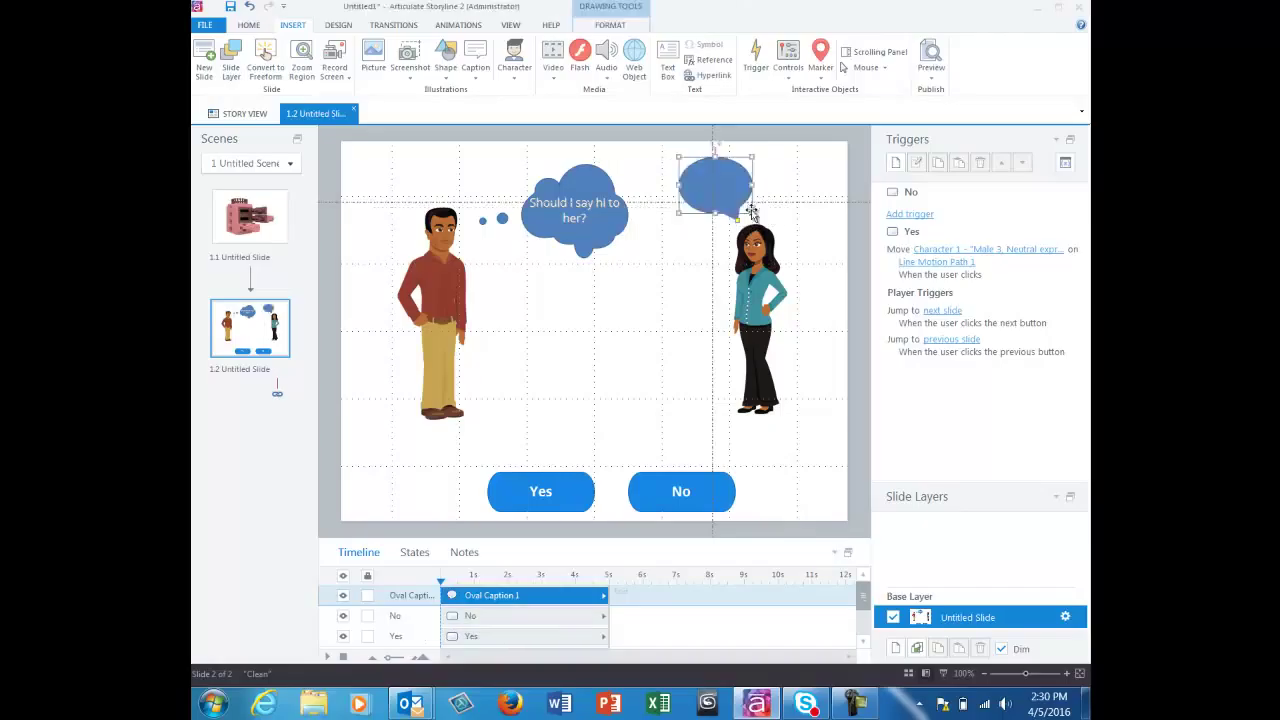
pyautogui.moveTo(734, 185); pyautogui.dragTo(740, 178)
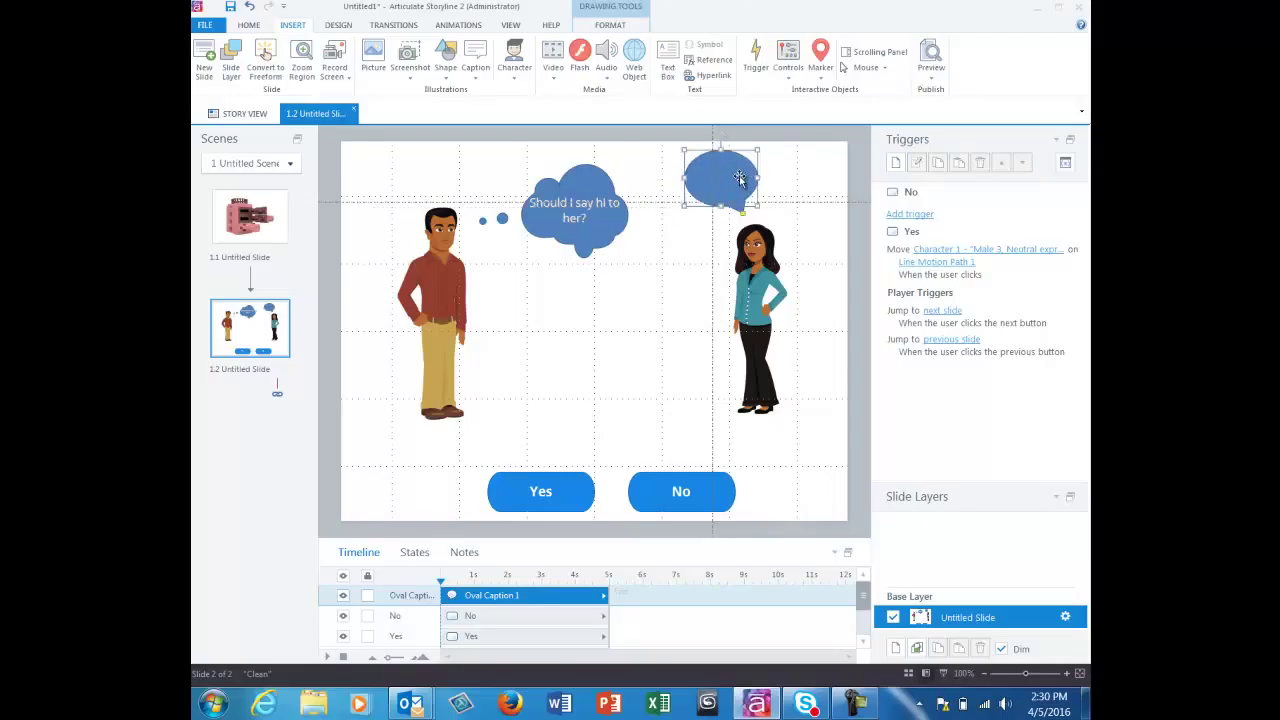
# - Point the oval caption's tail toward the male character's position at the end of his motion path
pyautogui.click(458, 25)
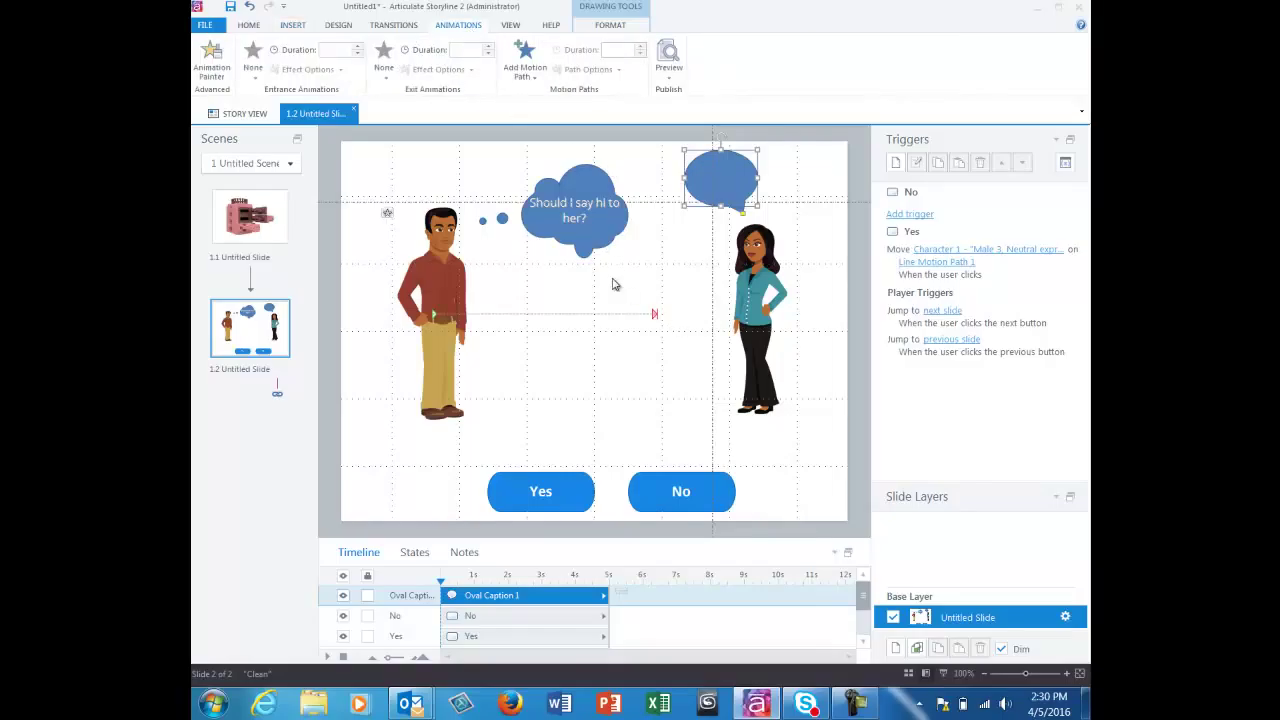
pyautogui.click(655, 316)
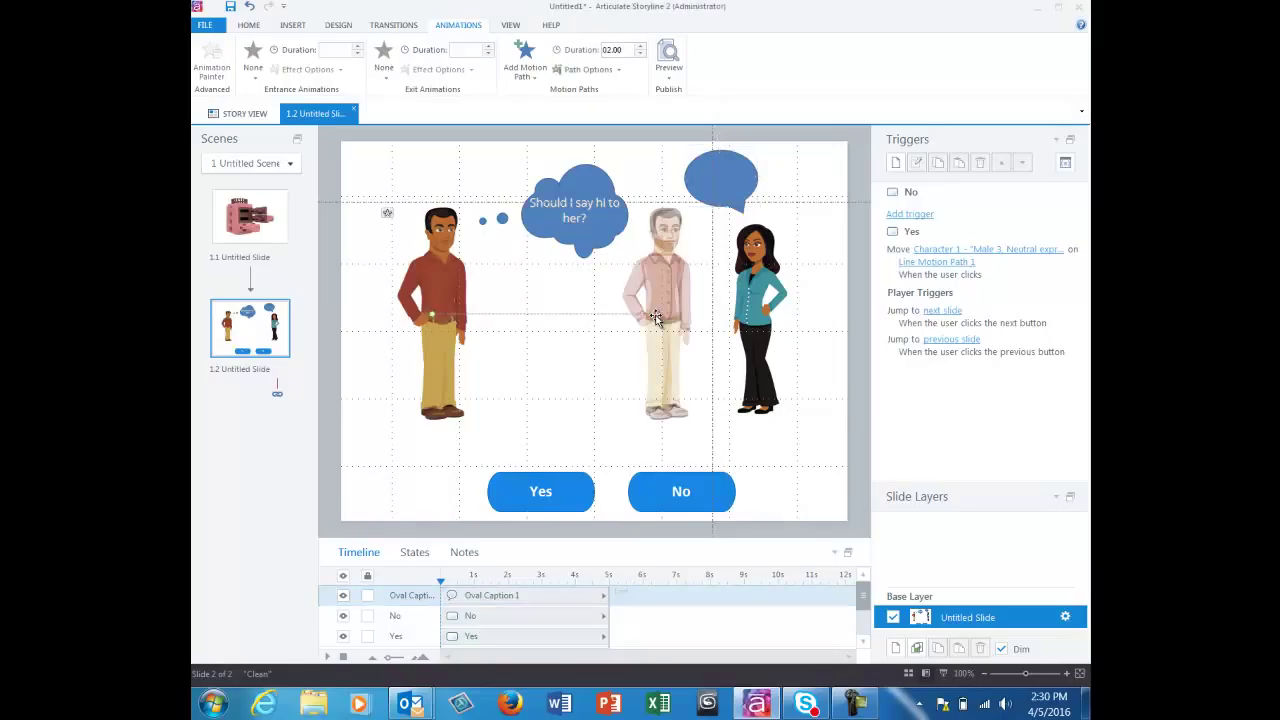
pyautogui.click(752, 188)
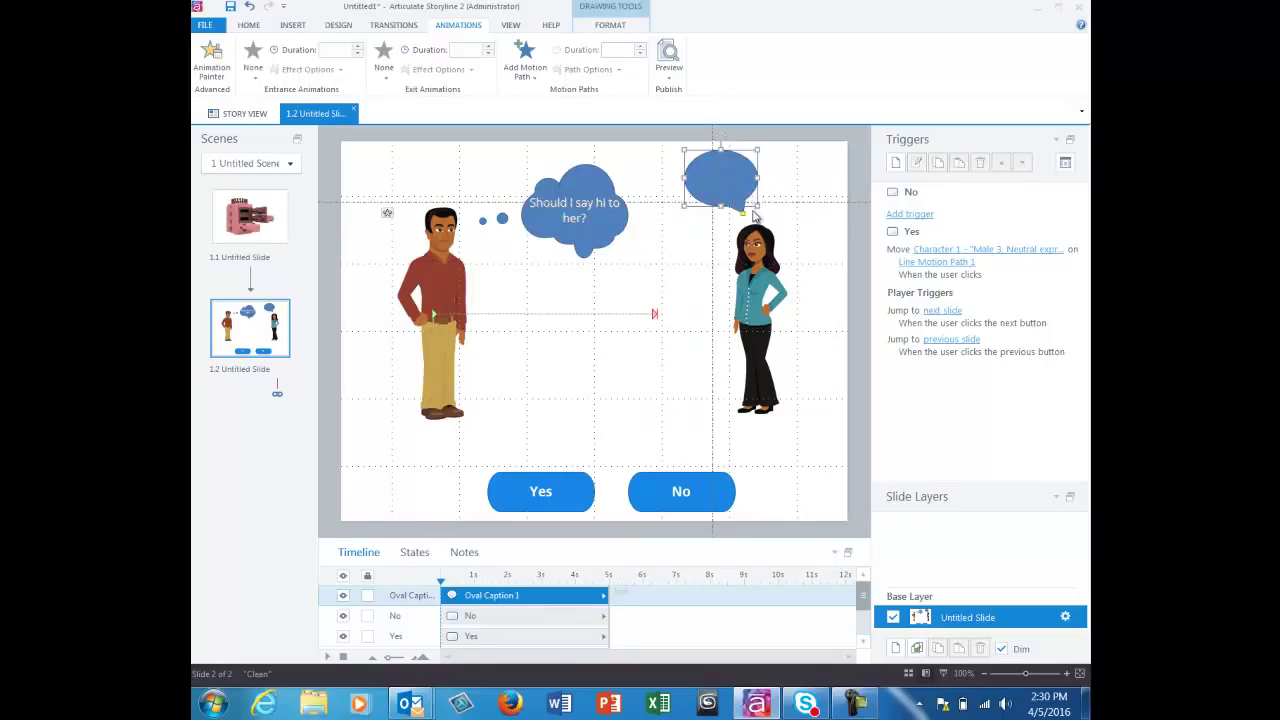
pyautogui.moveTo(745, 216); pyautogui.dragTo(689, 213)
pyautogui.click(652, 316)
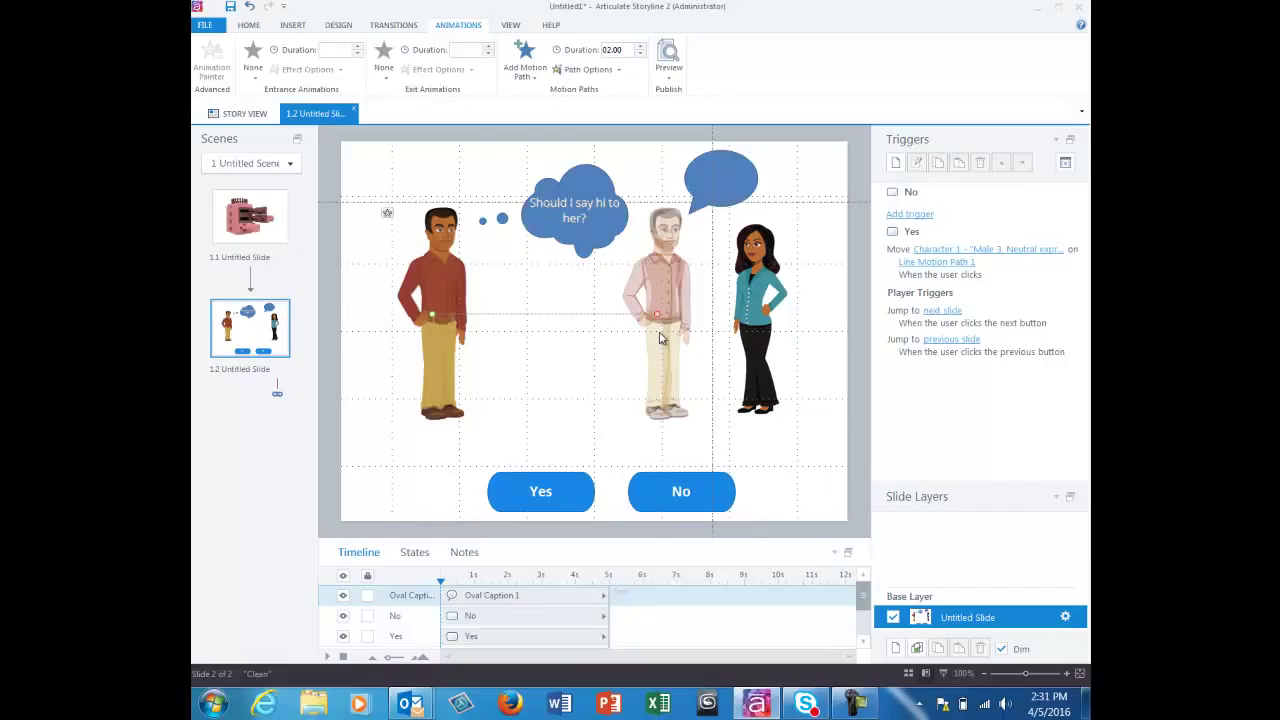
# - Widen the oval caption slightly to the right and enter the text "Hi, how are you?" in it
pyautogui.click(753, 193)
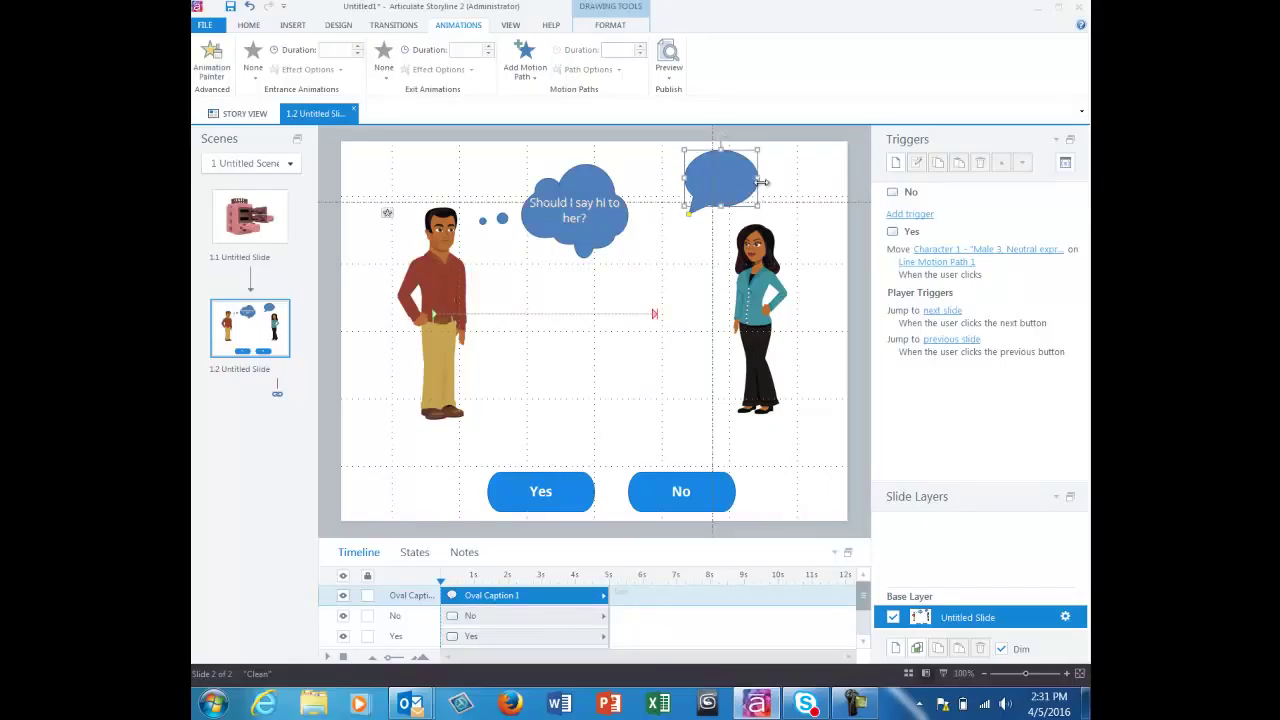
pyautogui.moveTo(763, 180); pyautogui.dragTo(775, 180)
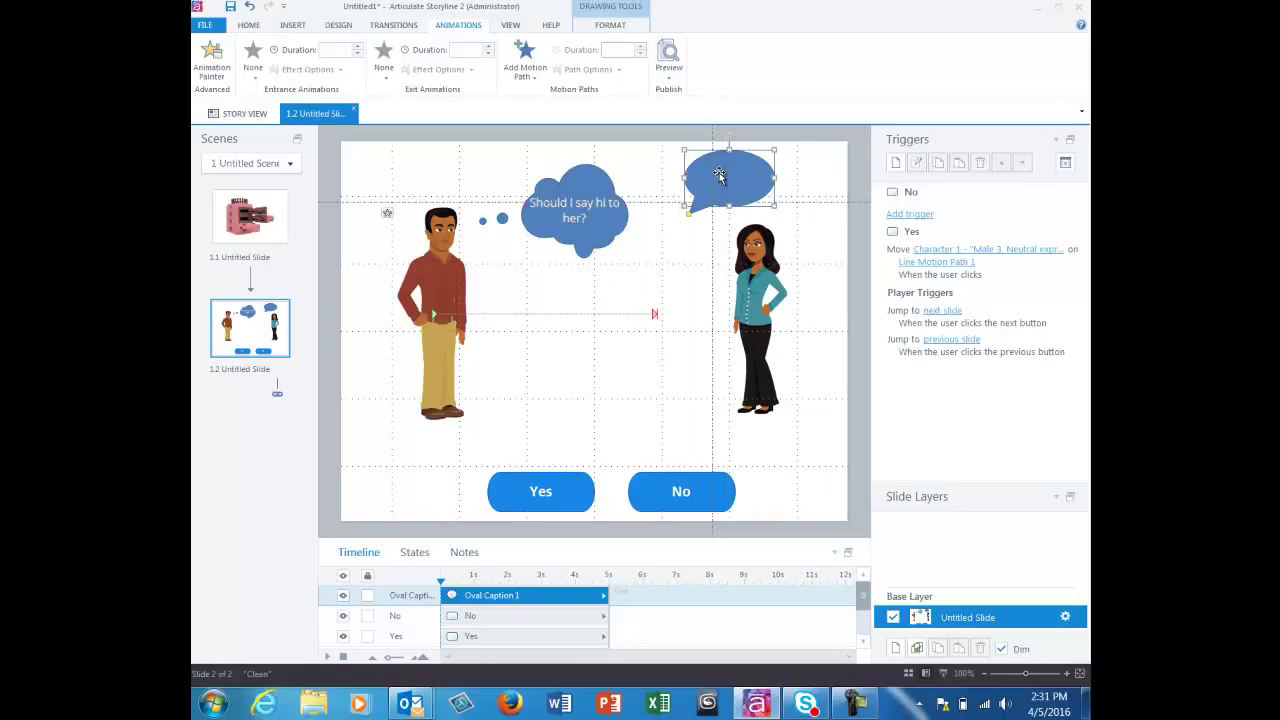
pyautogui.write('Hi, how are you?')
pyautogui.click(830, 231)
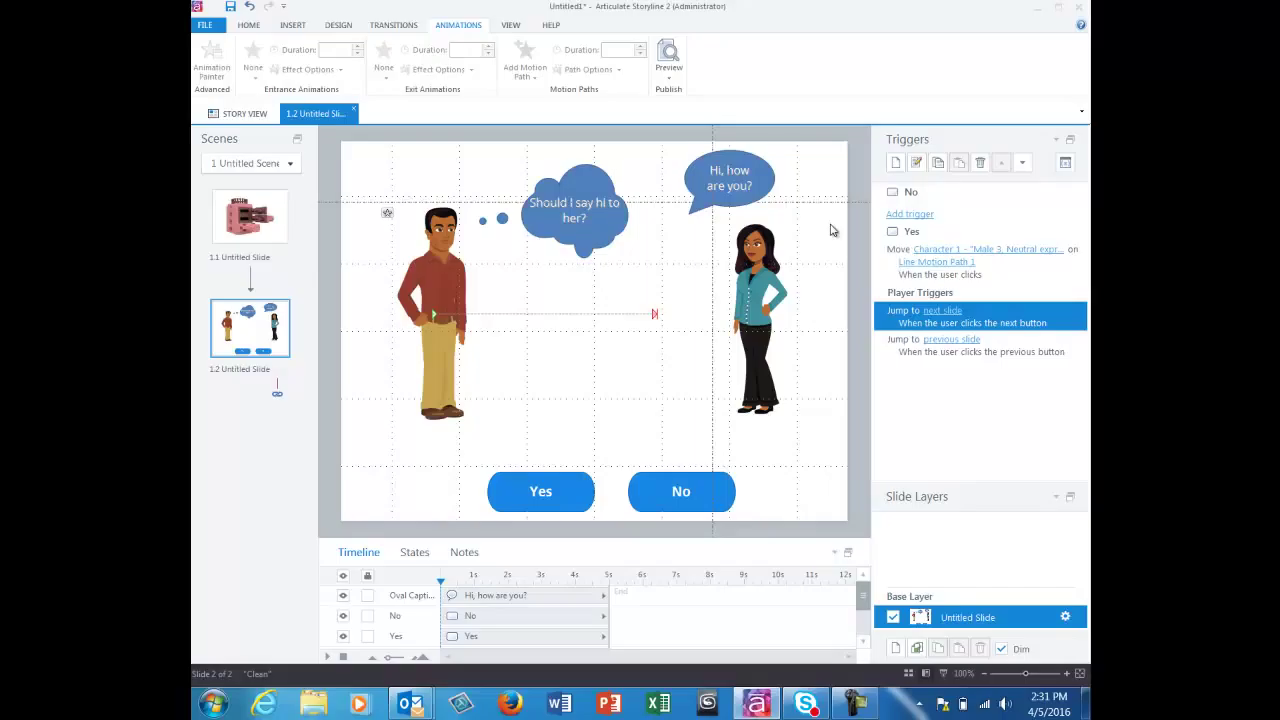
# - Set the initial state of the "Hi, how are you?" caption to Hidden
pyautogui.click(771, 182)
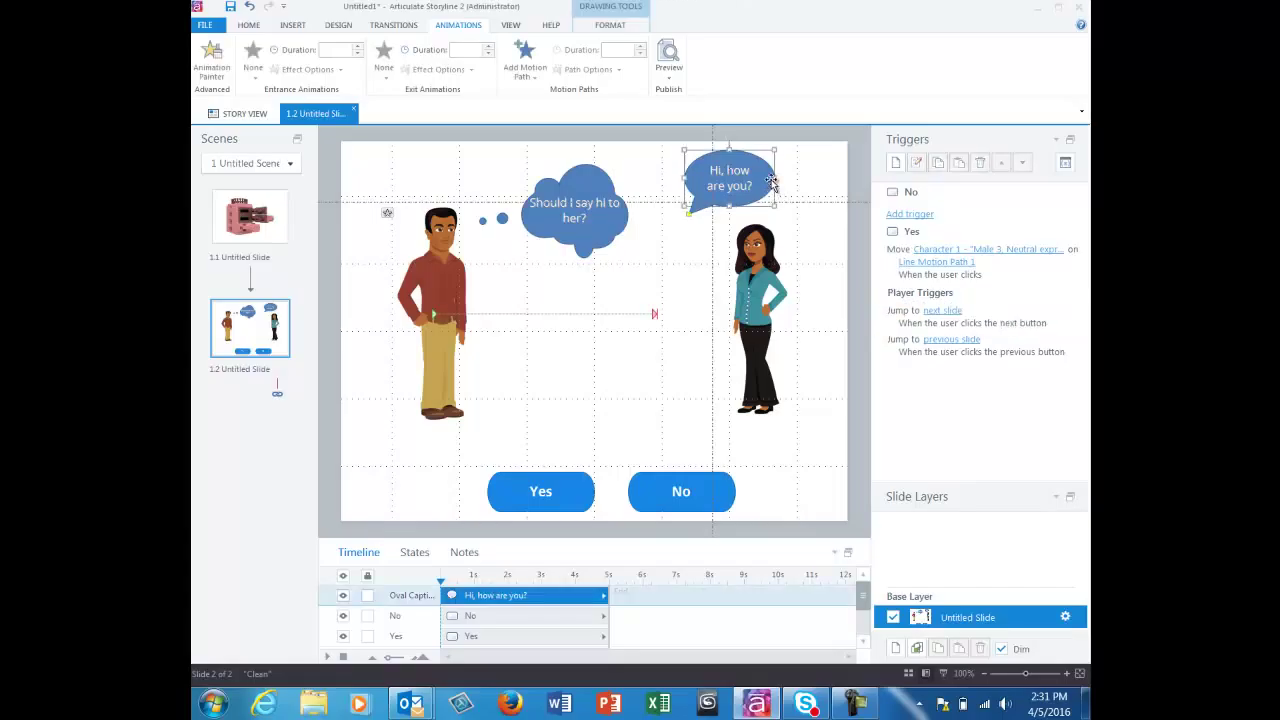
pyautogui.click(414, 555)
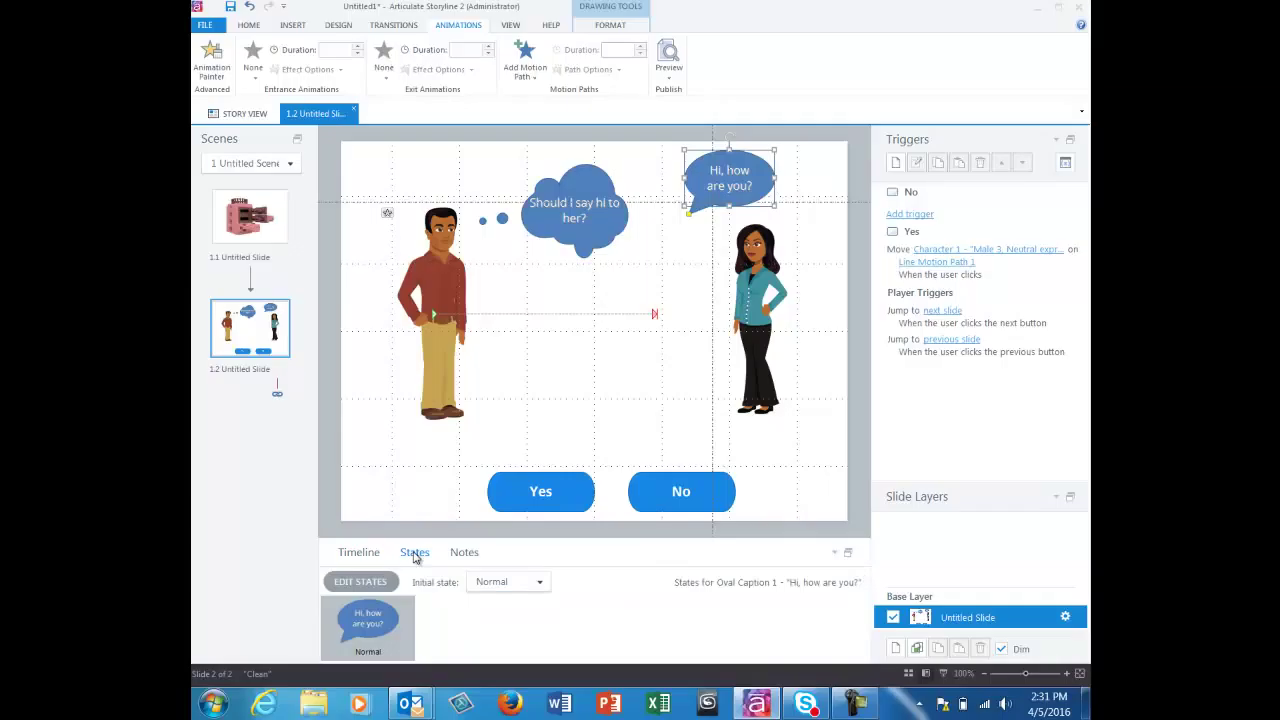
pyautogui.click(541, 586)
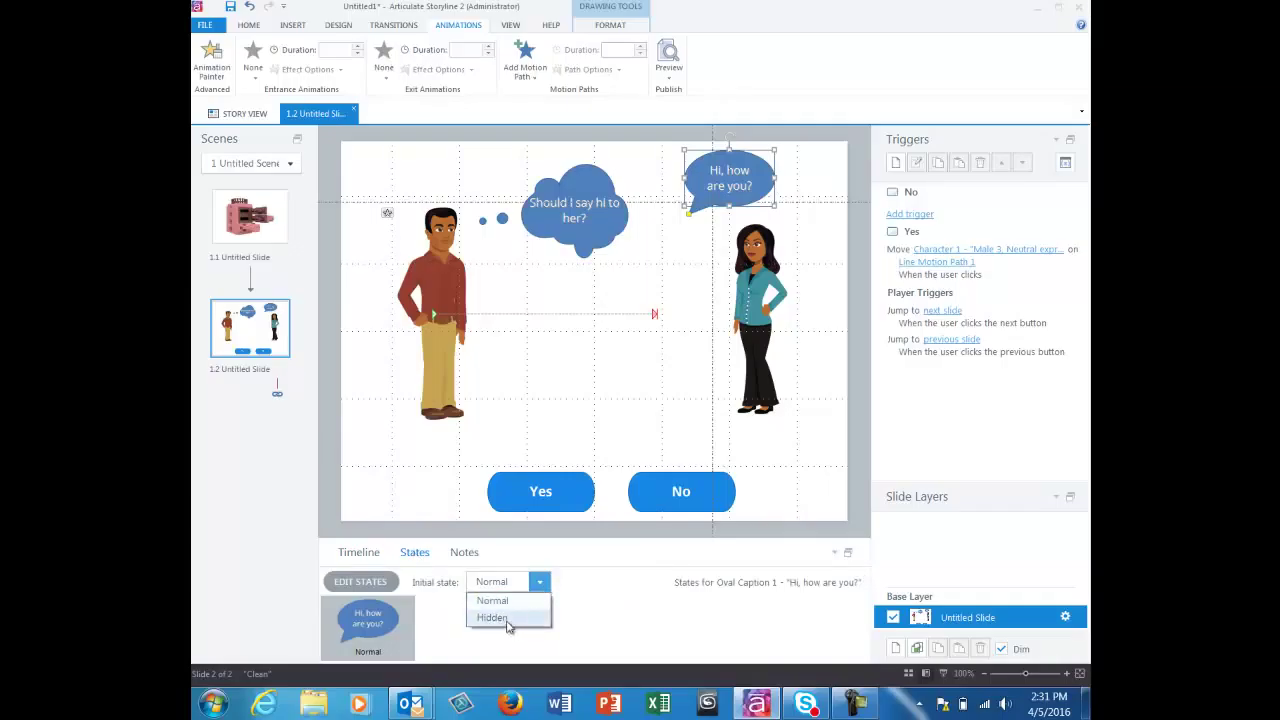
pyautogui.click(510, 618)
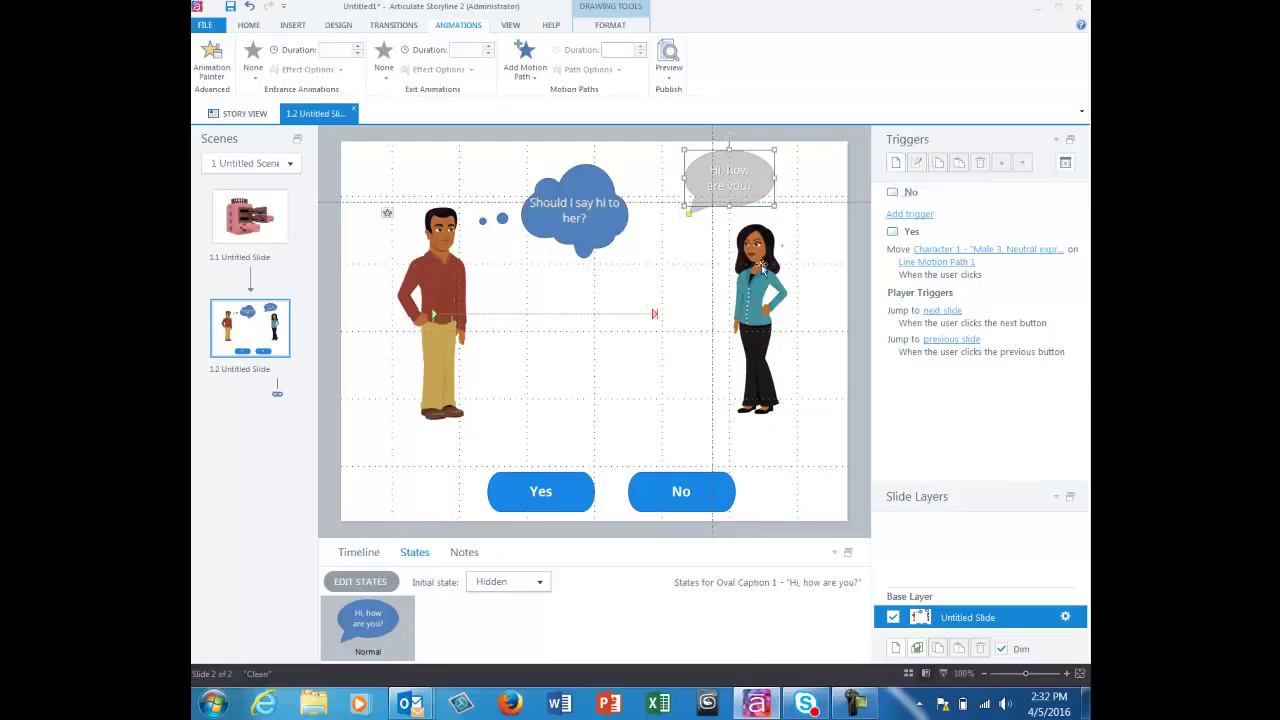
# - Start a new trigger that changes the state of Oval Caption 1 to Normal
pyautogui.click(897, 164)
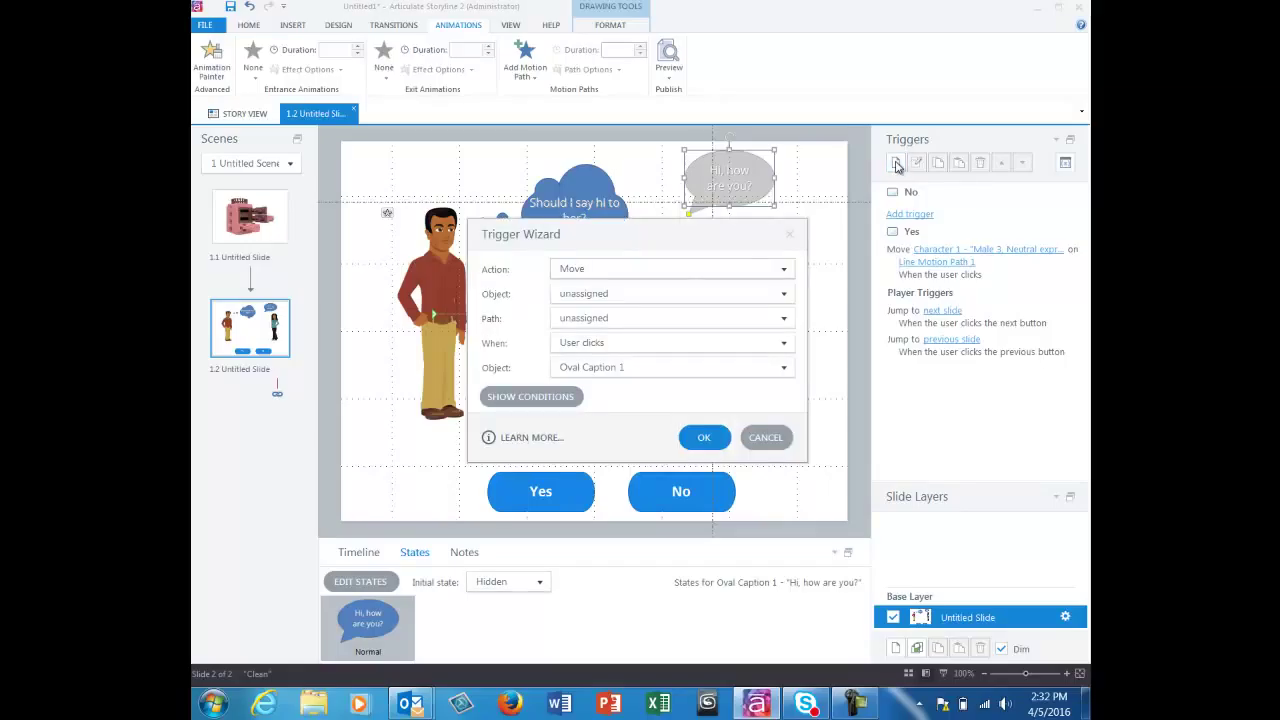
pyautogui.click(684, 274)
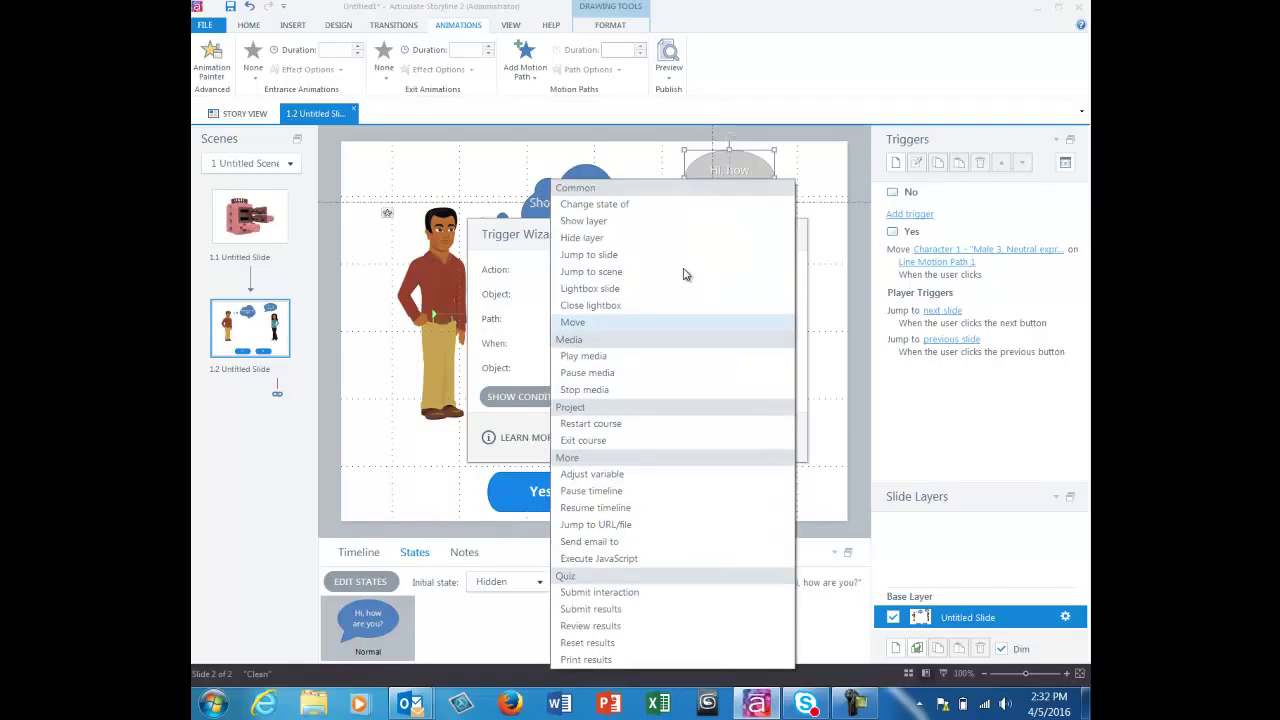
pyautogui.press('Escape')
pyautogui.click(588, 276)
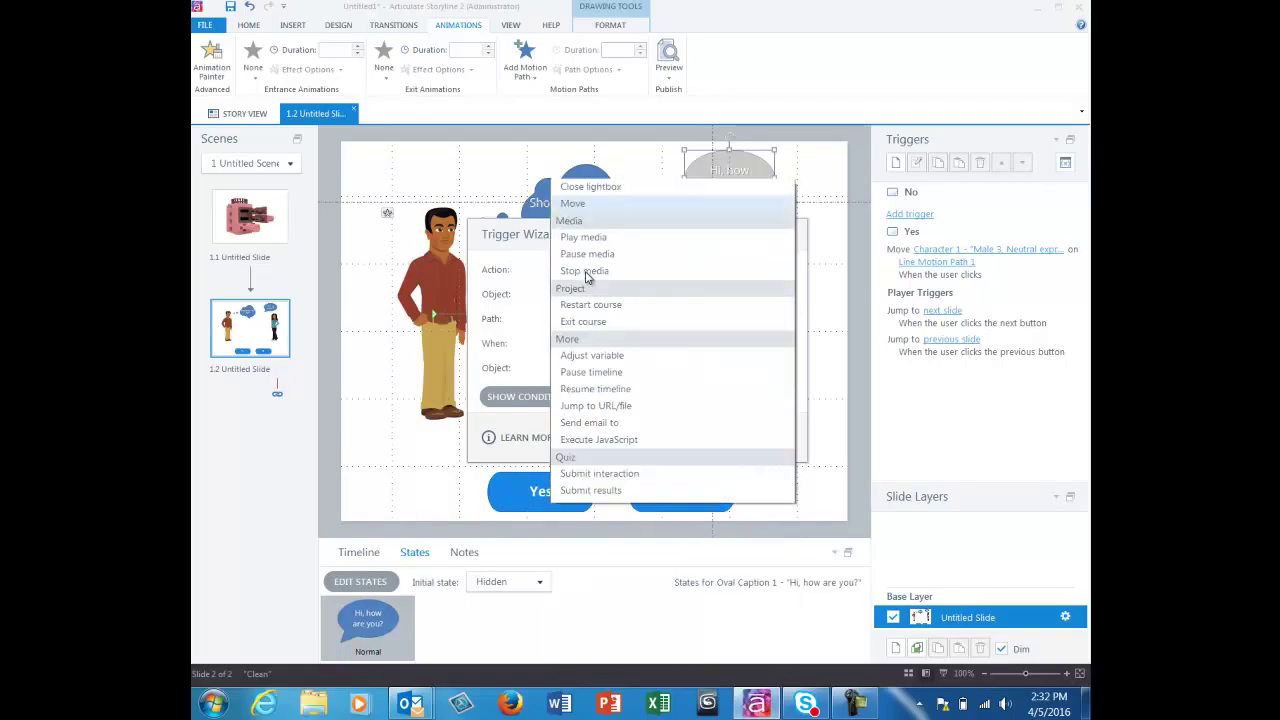
pyautogui.scroll(3, 595, 250)
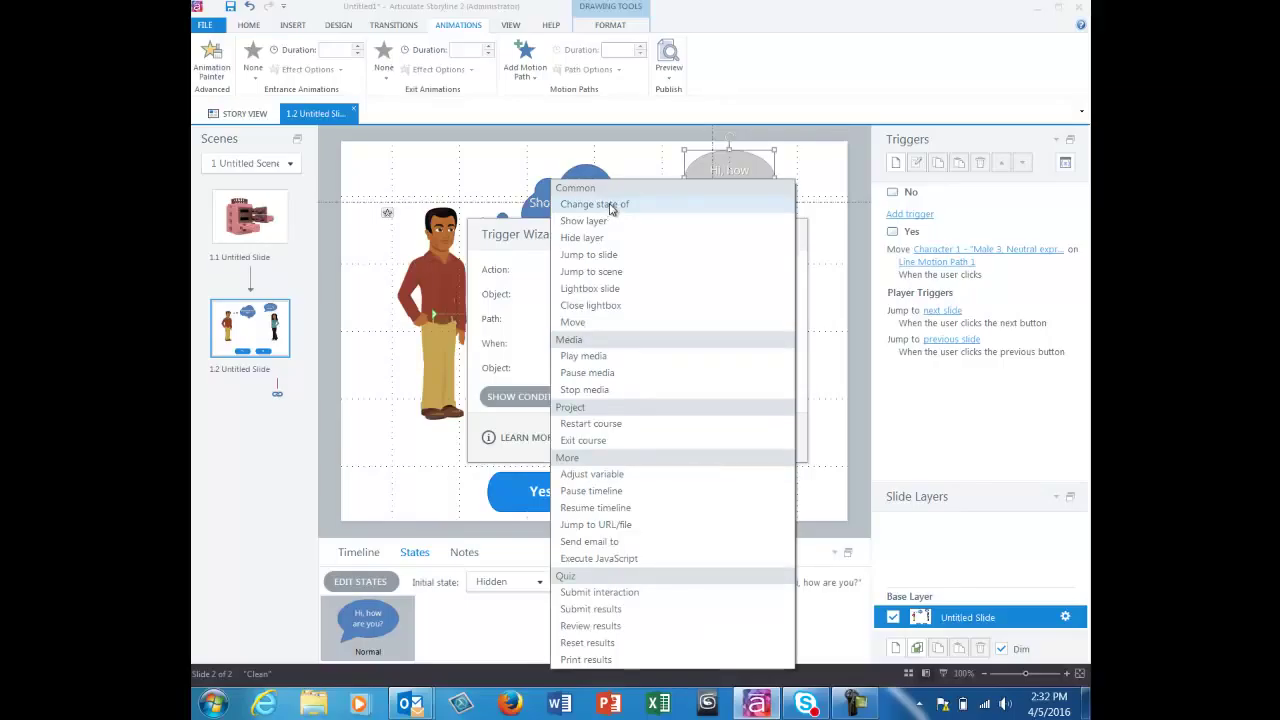
pyautogui.click(612, 205)
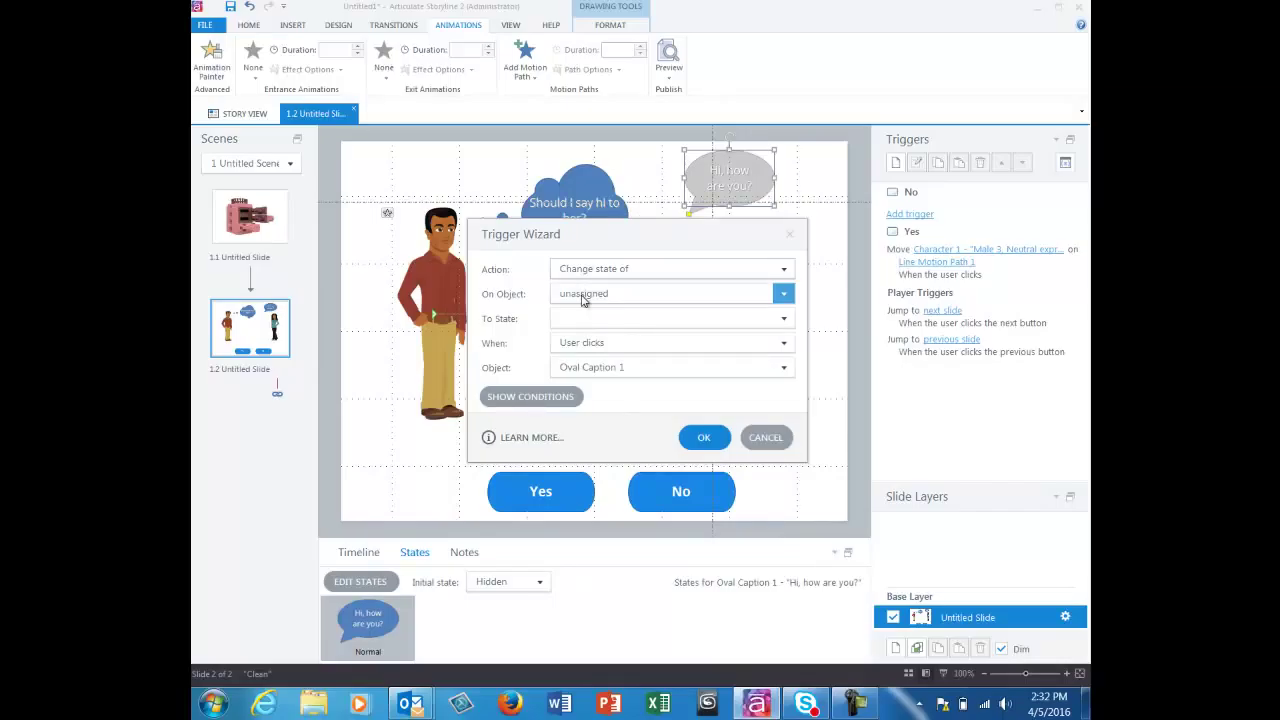
pyautogui.click(584, 299)
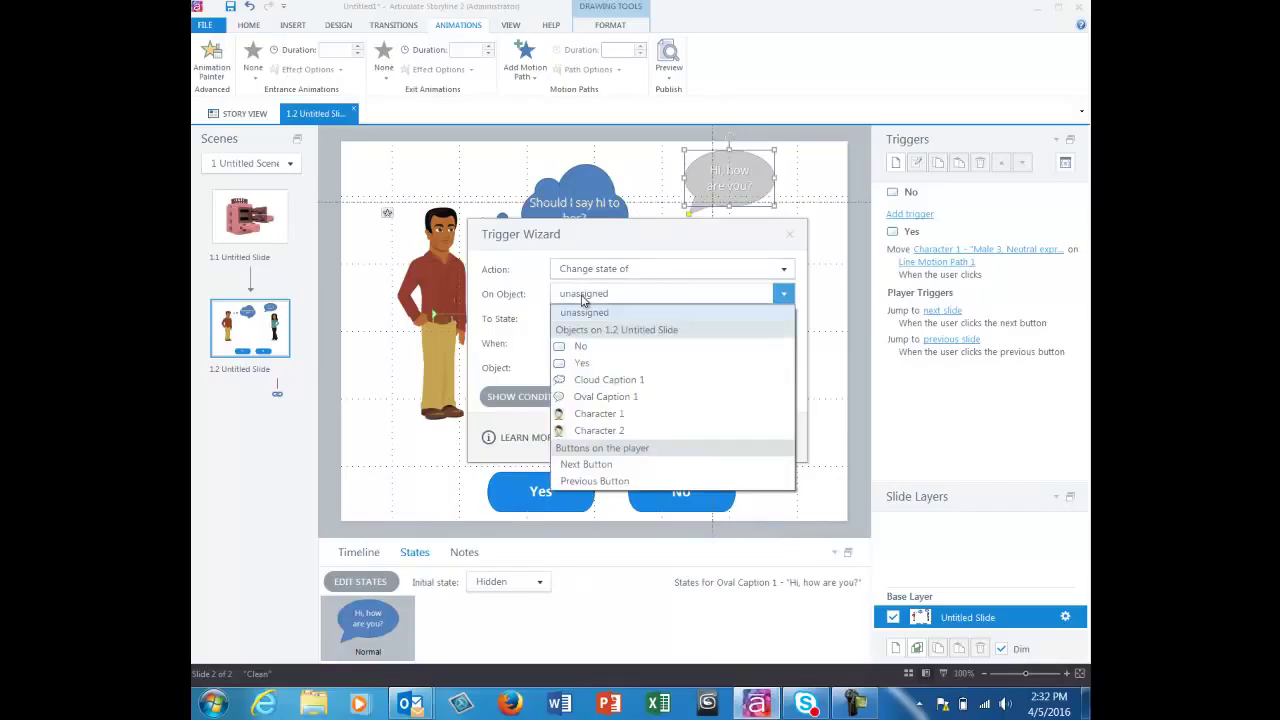
pyautogui.click(592, 400)
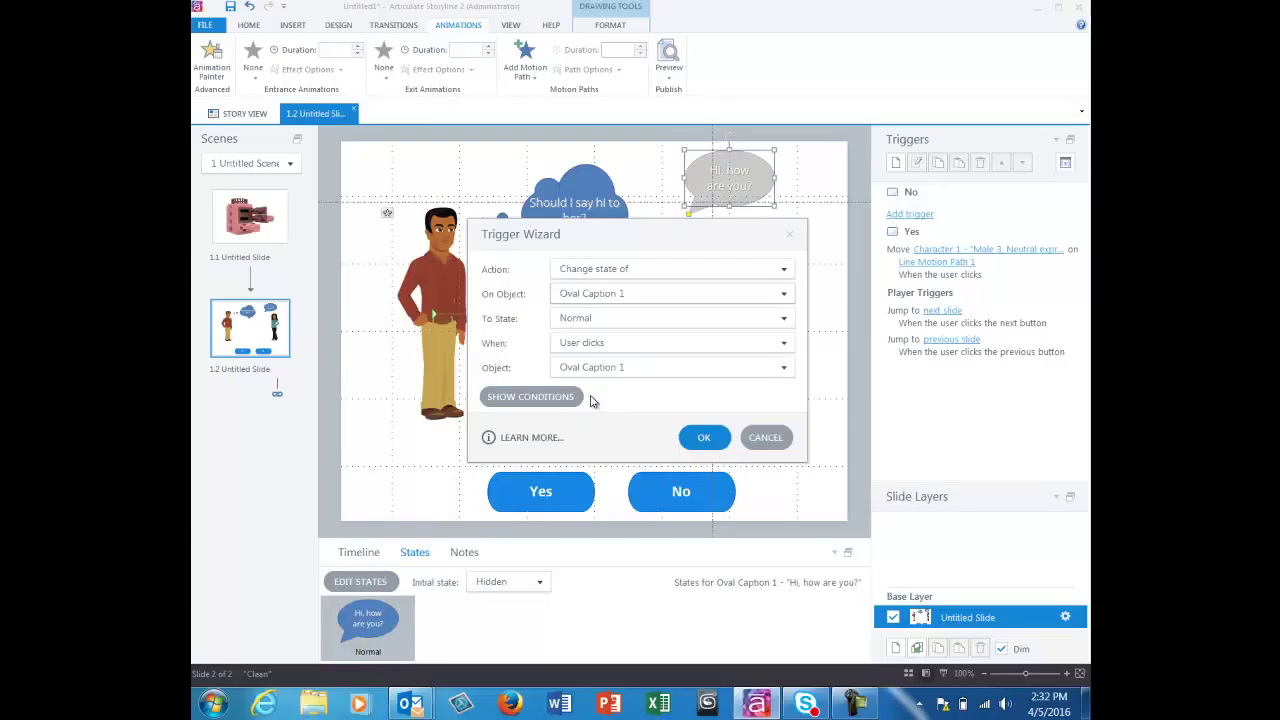
# - Make the oval caption trigger fire when Character 1's Line Motion Path 1 animation completes, and save it
pyautogui.click(604, 343)
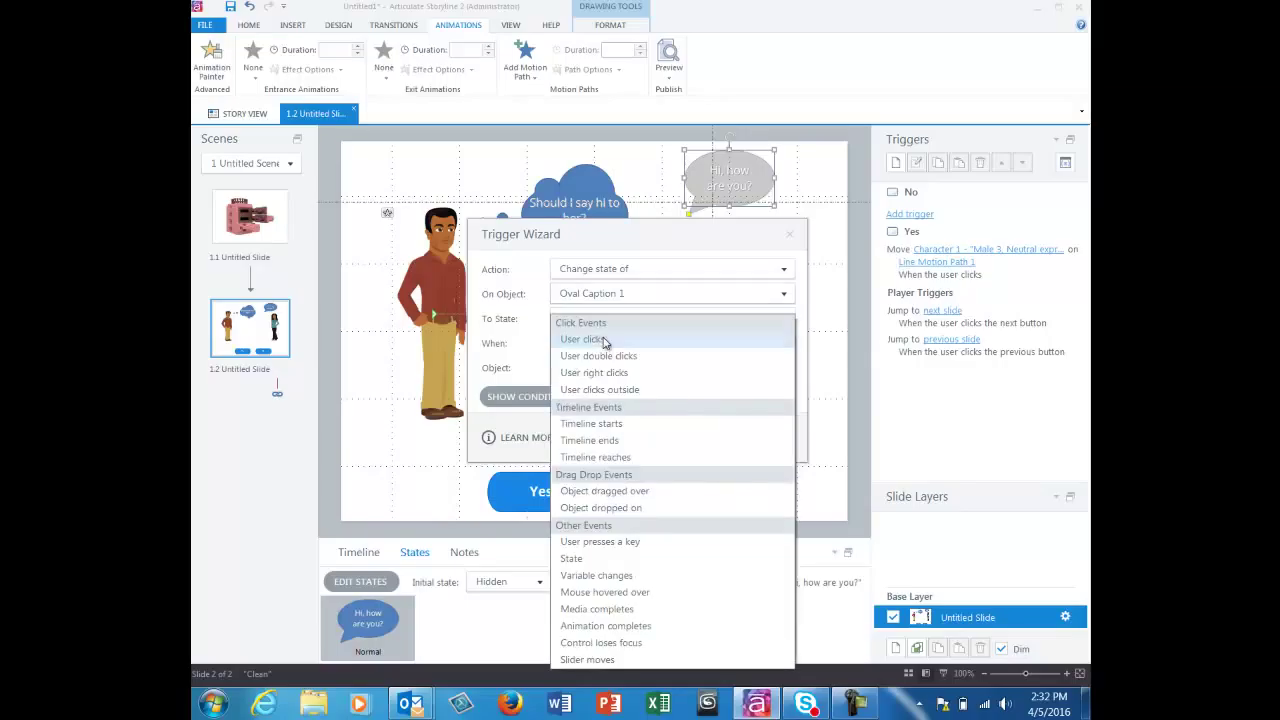
pyautogui.click(591, 627)
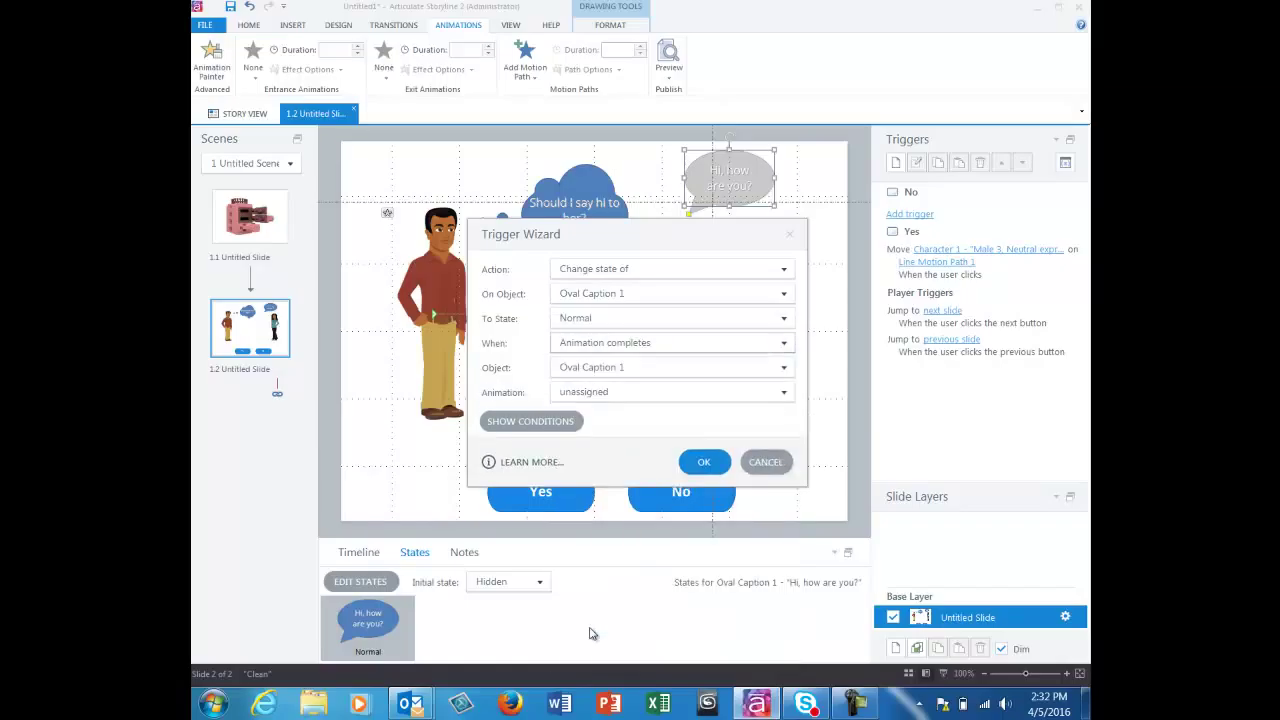
pyautogui.click(593, 369)
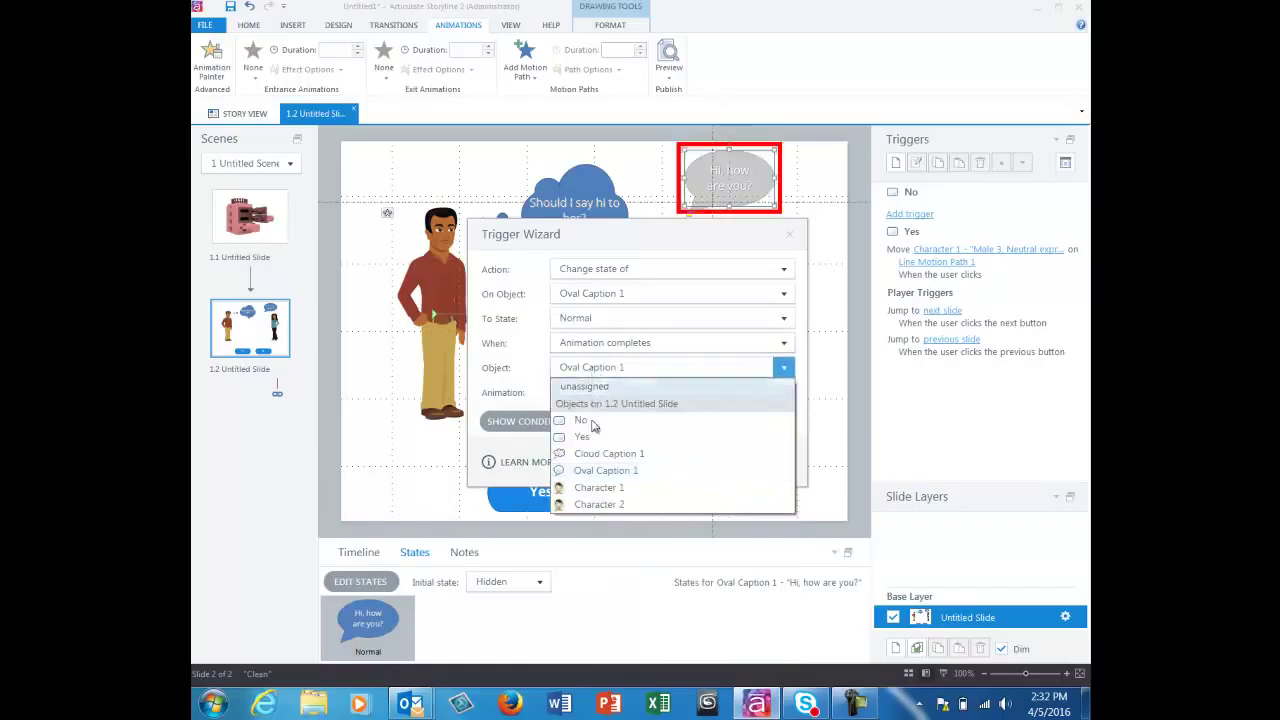
pyautogui.click(588, 489)
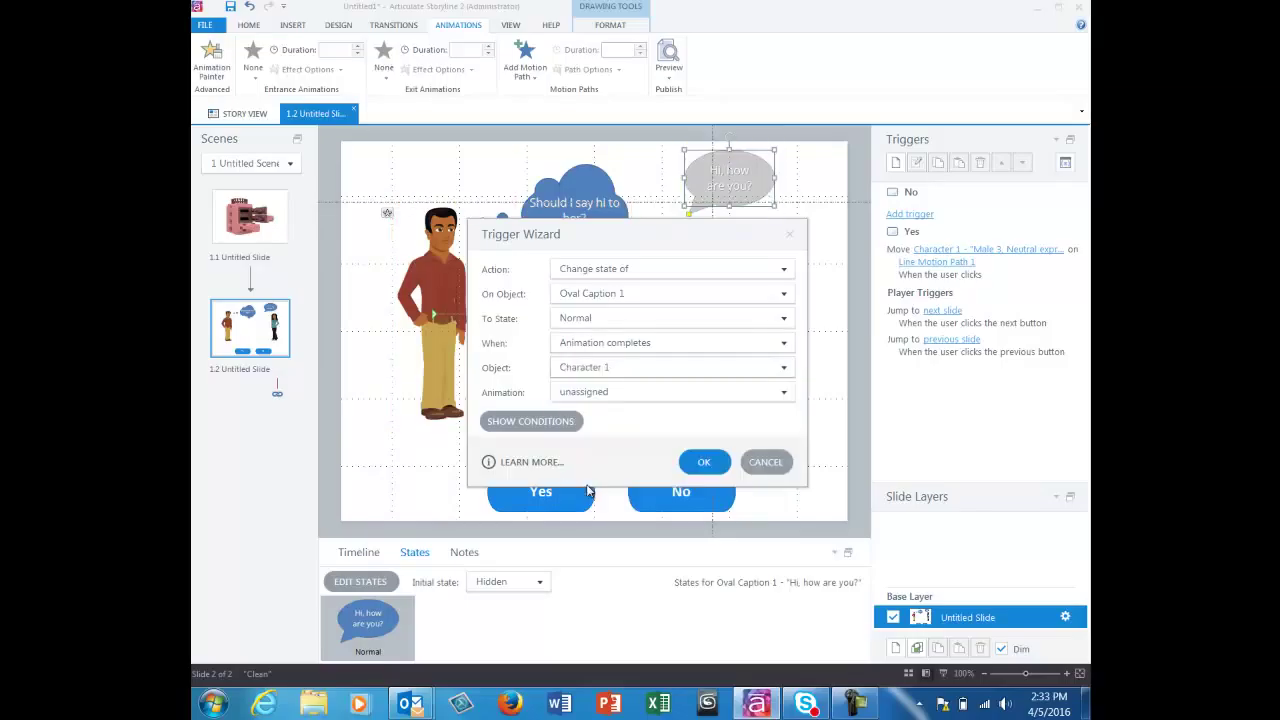
pyautogui.click(613, 397)
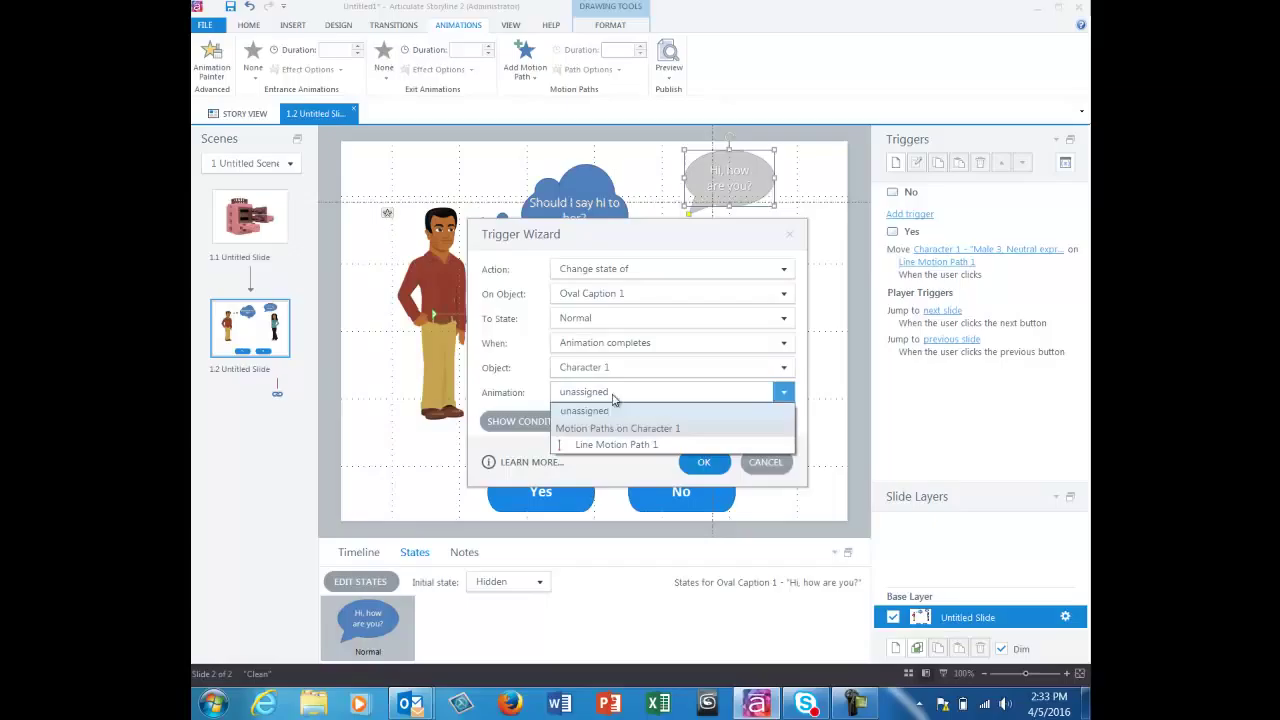
pyautogui.click(604, 446)
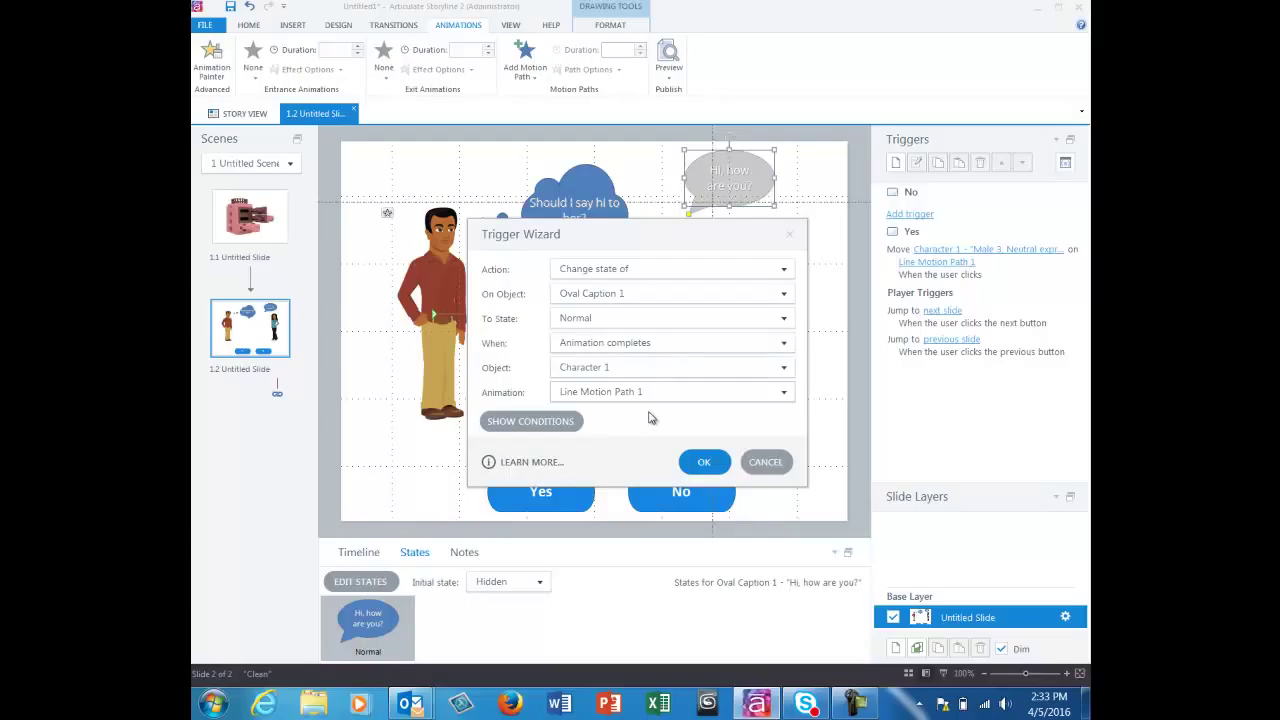
pyautogui.click(703, 462)
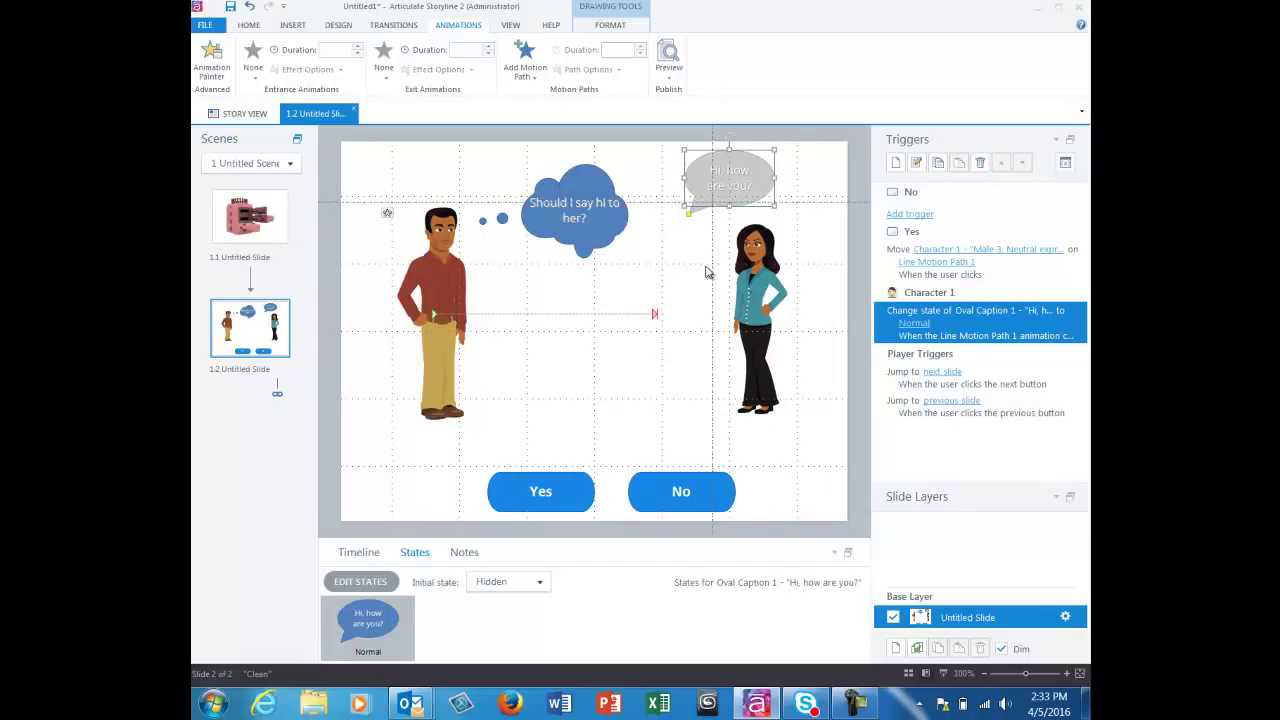
# - Add a trigger to the Yes button that changes Cloud Caption 1 to Hidden on the "User clicks" event
pyautogui.click(593, 501)
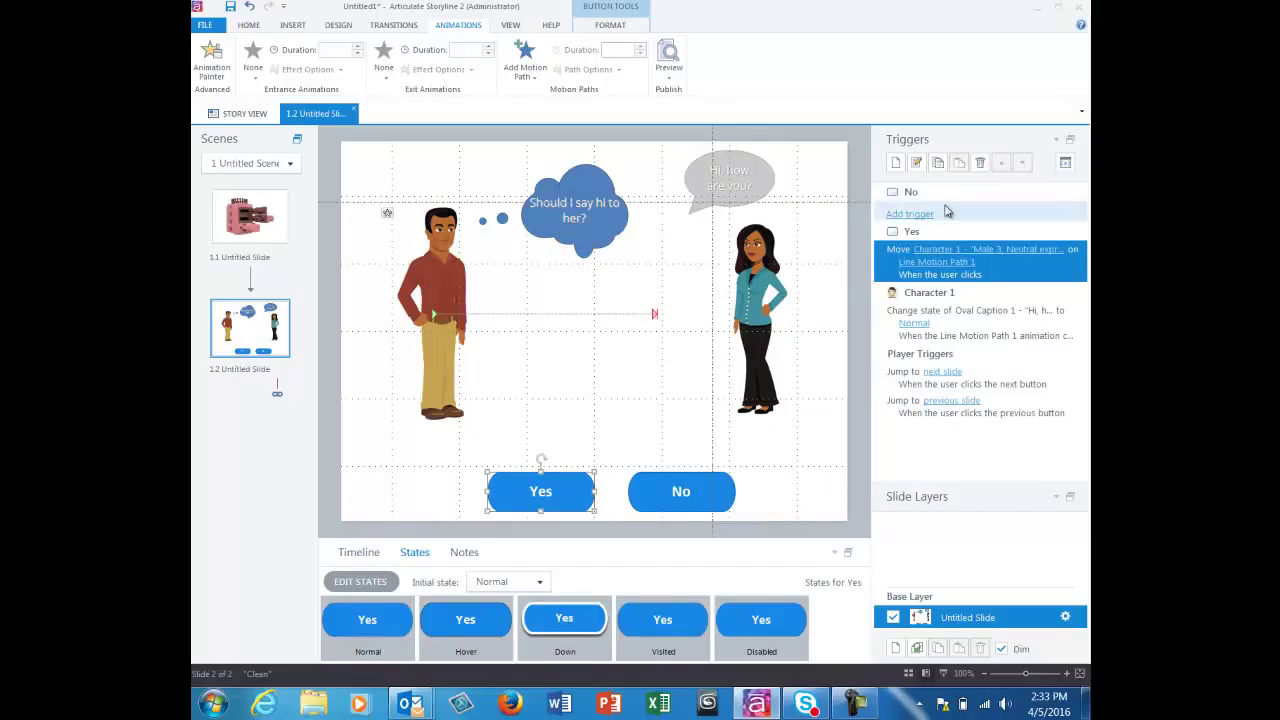
pyautogui.click(896, 163)
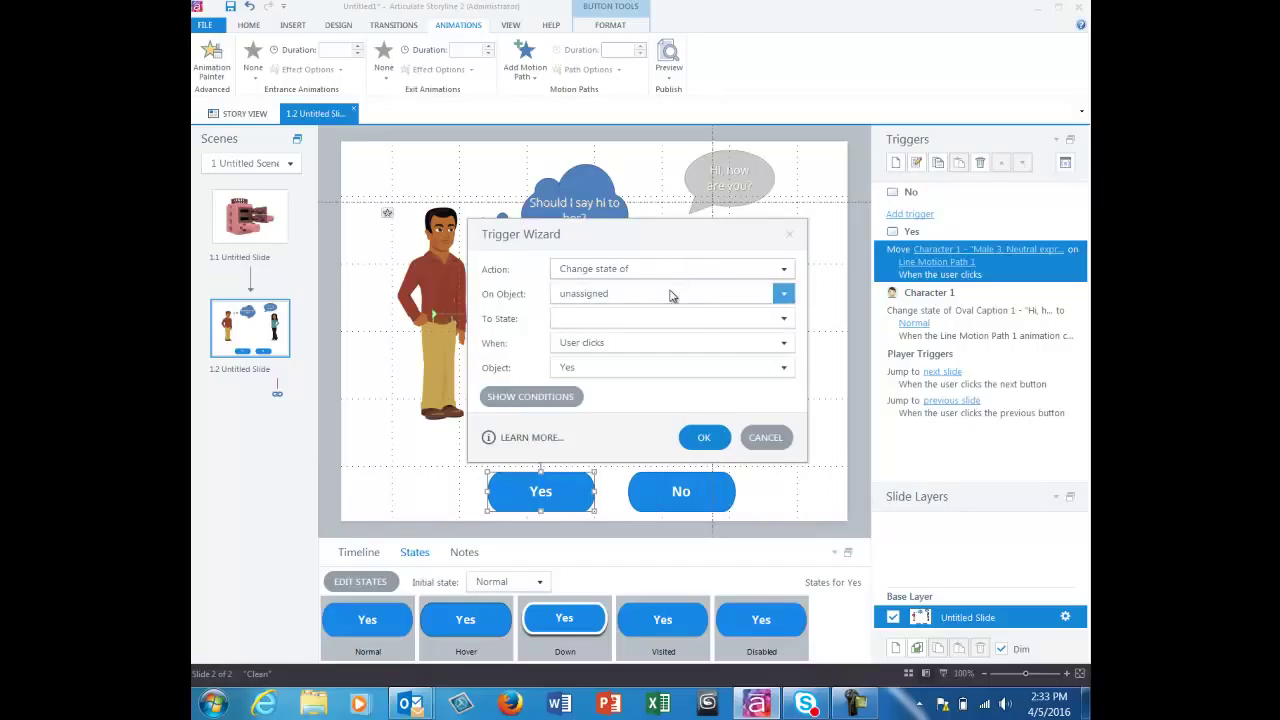
pyautogui.click(783, 293)
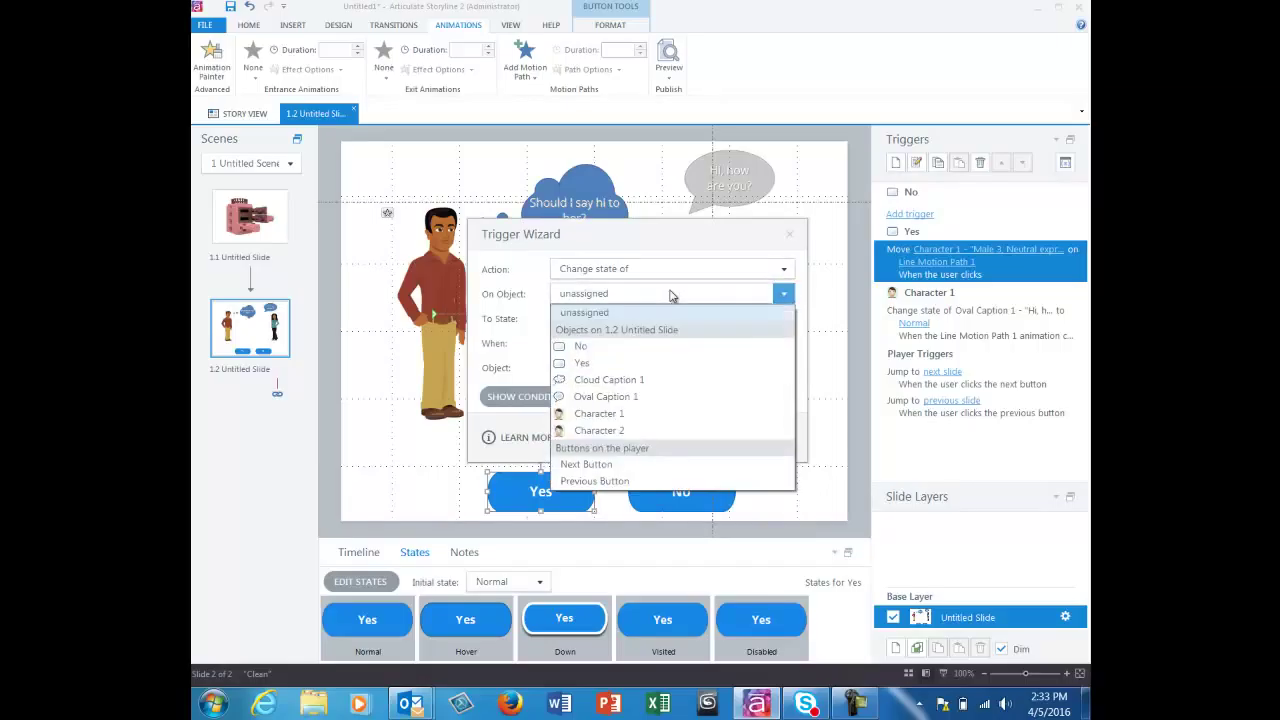
pyautogui.click(610, 380)
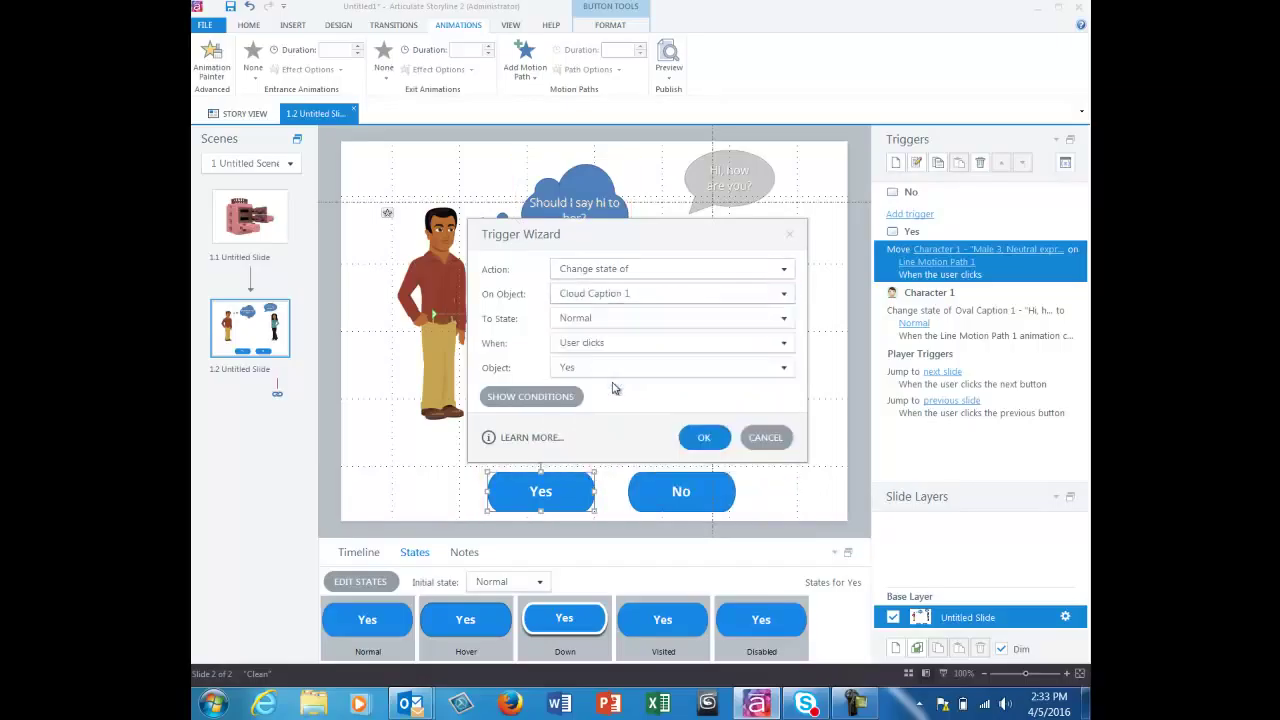
pyautogui.click(622, 318)
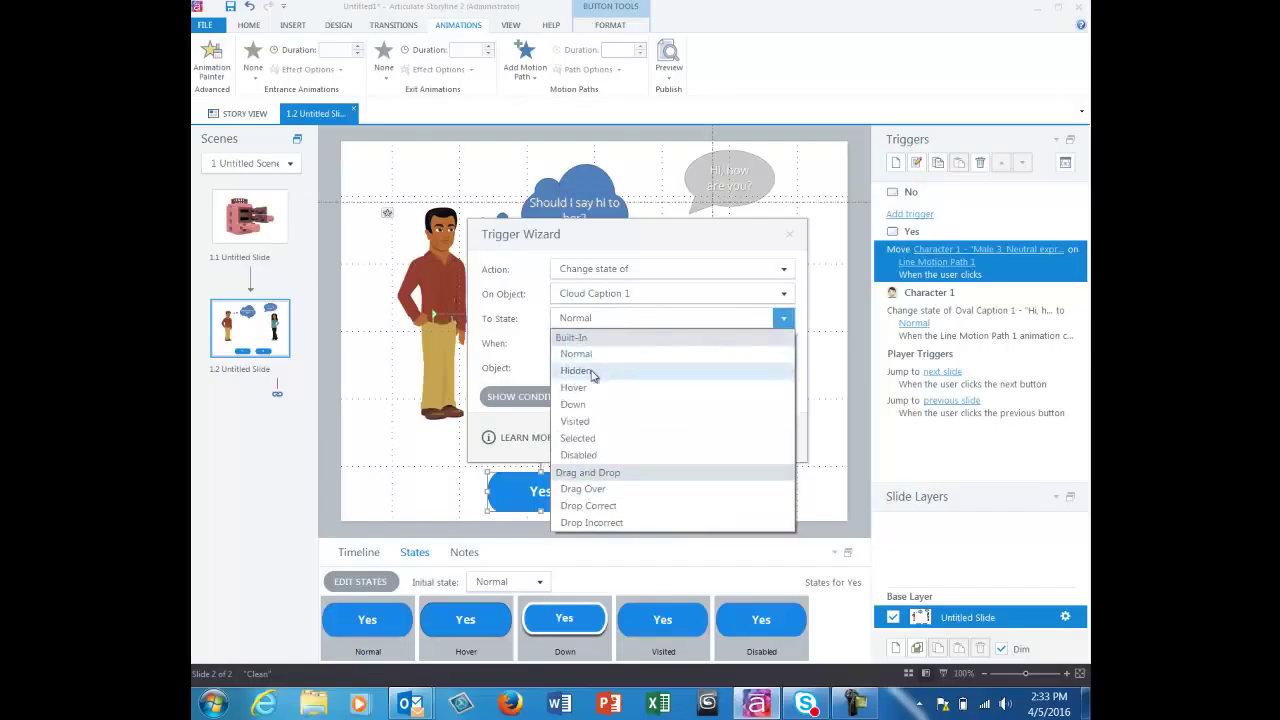
pyautogui.click(594, 369)
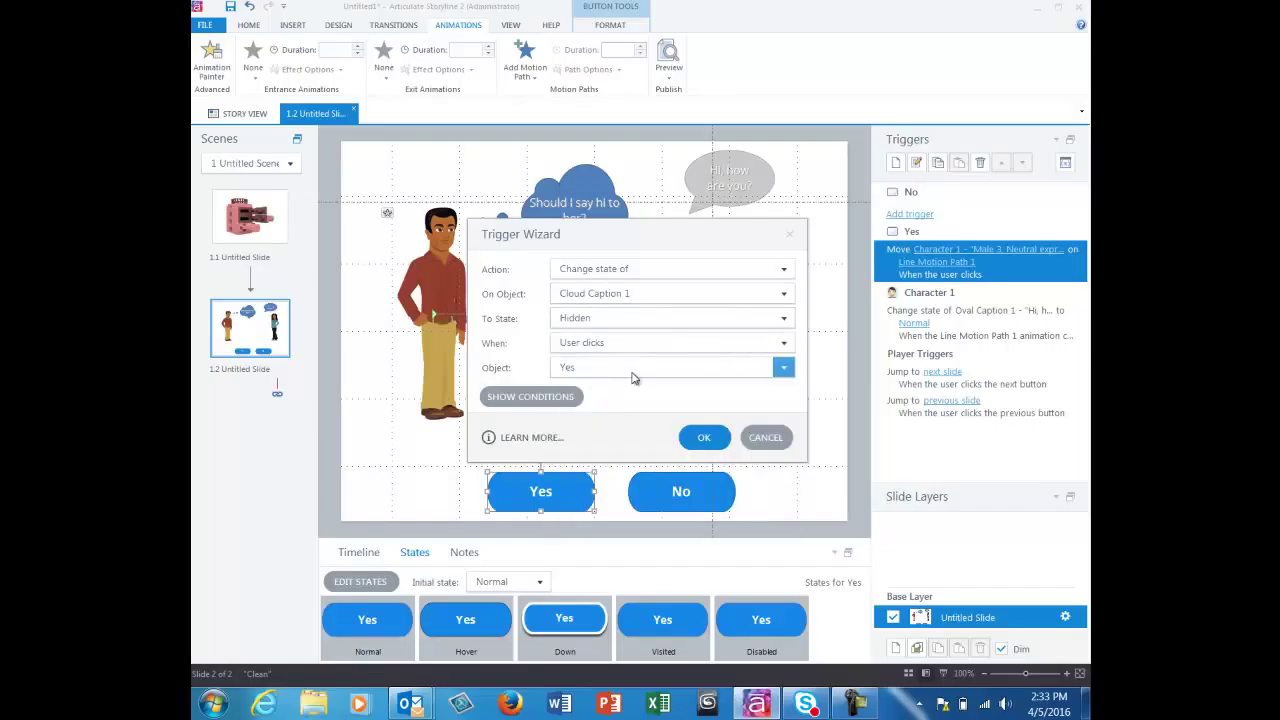
pyautogui.click(704, 440)
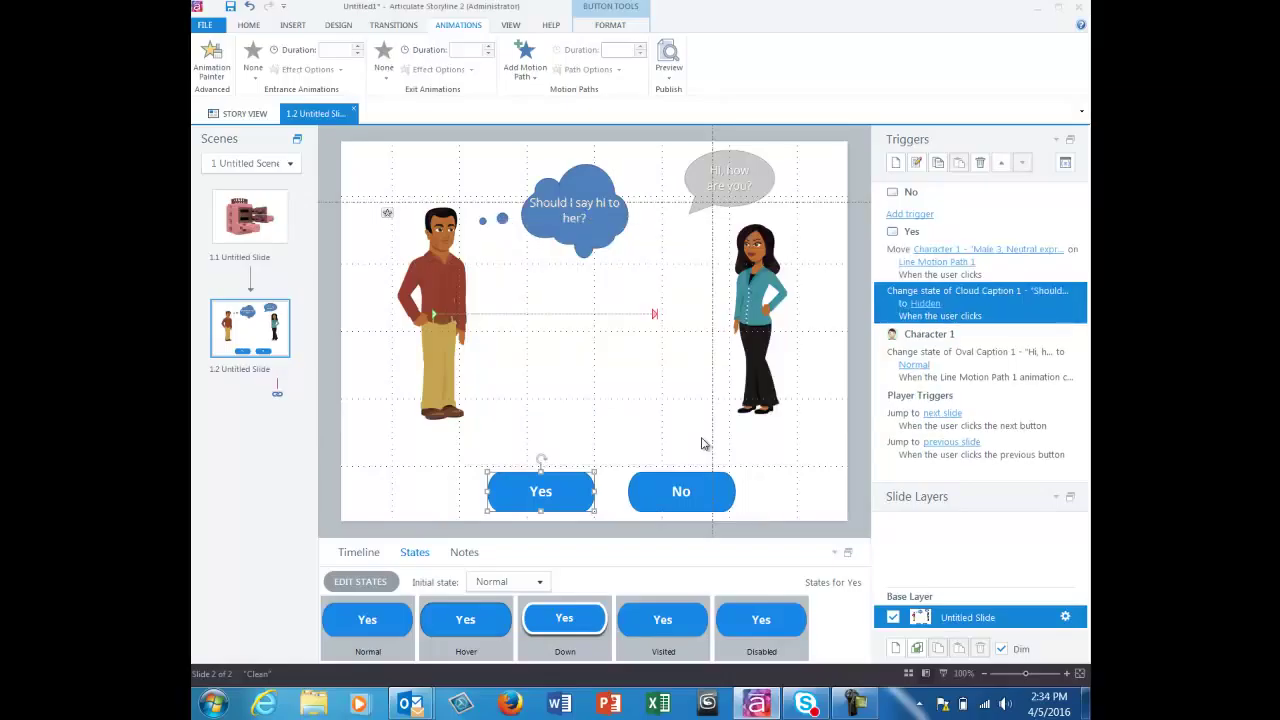
# - Review the cloud caption's change-state trigger and the list of states it can switch to
pyautogui.click(600, 240)
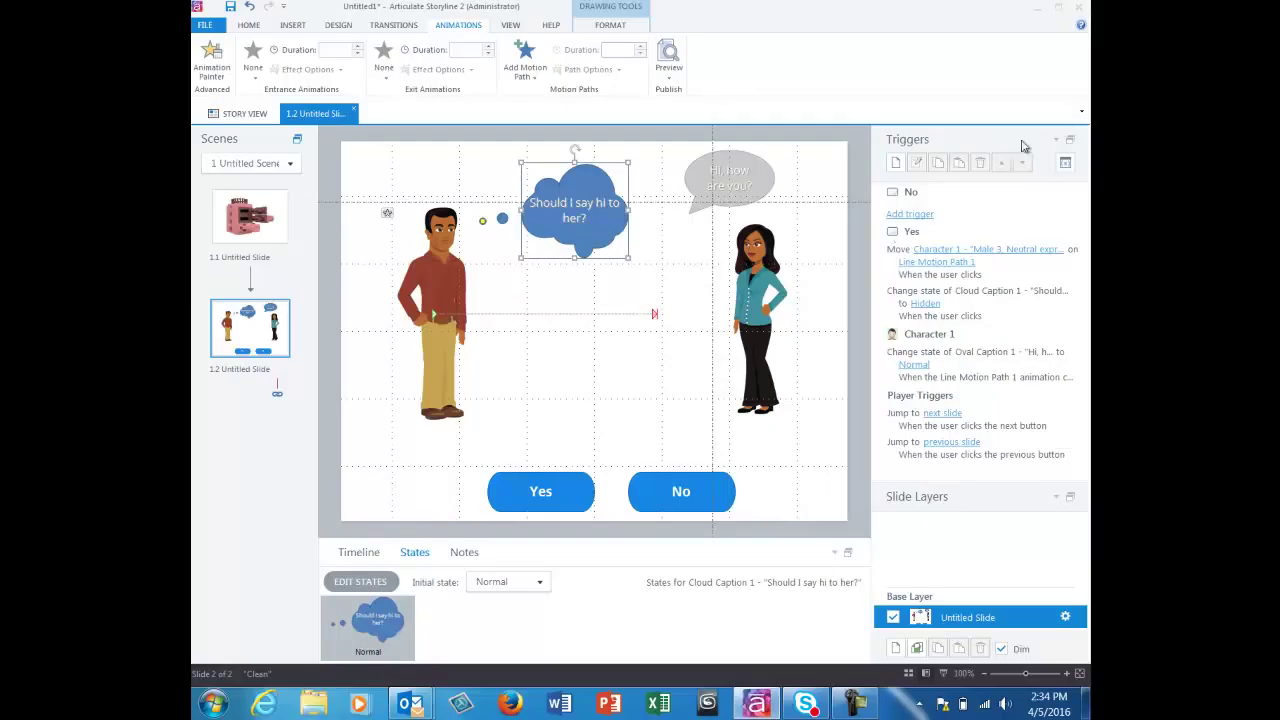
pyautogui.doubleClick(978, 312)
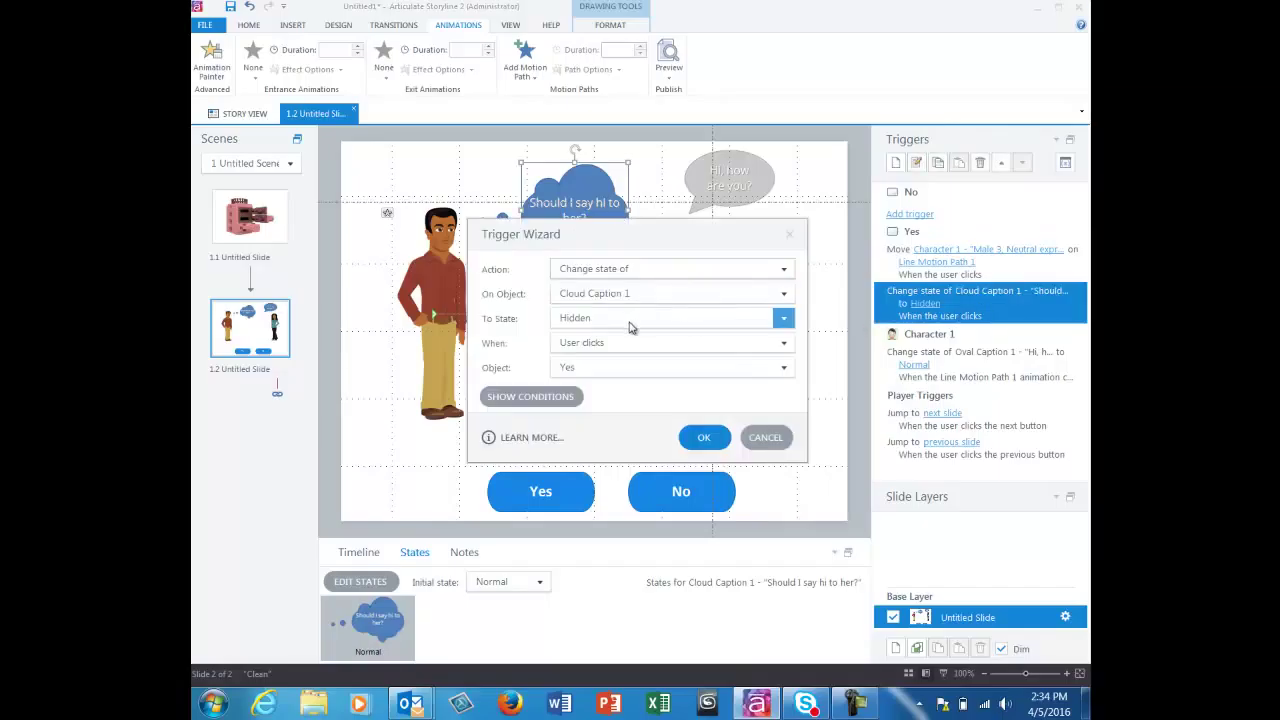
pyautogui.click(631, 318)
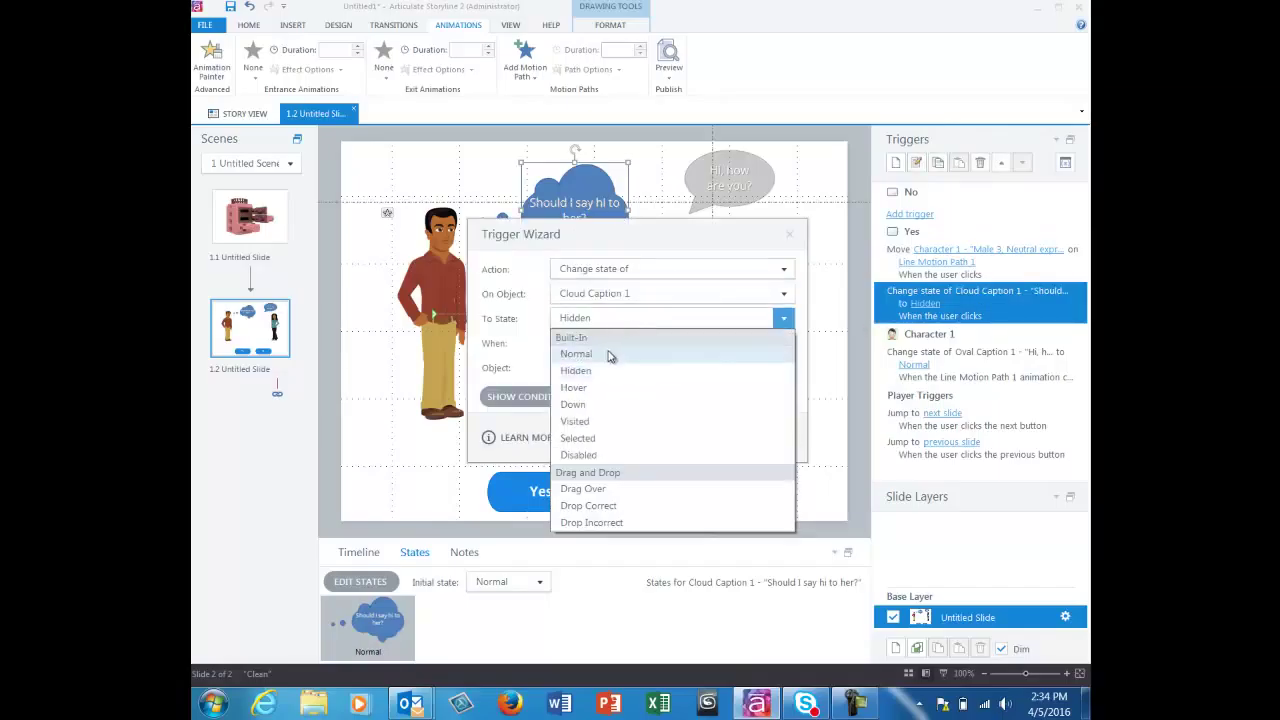
pyautogui.click(630, 320)
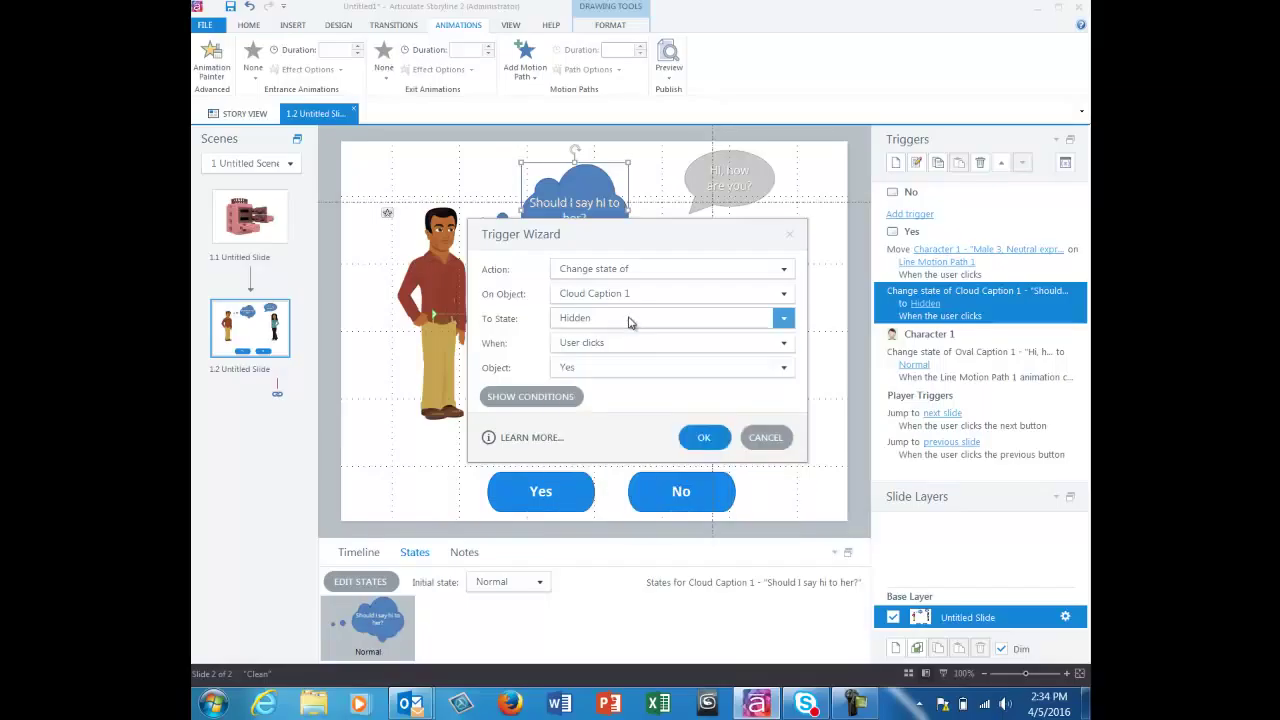
pyautogui.click(700, 440)
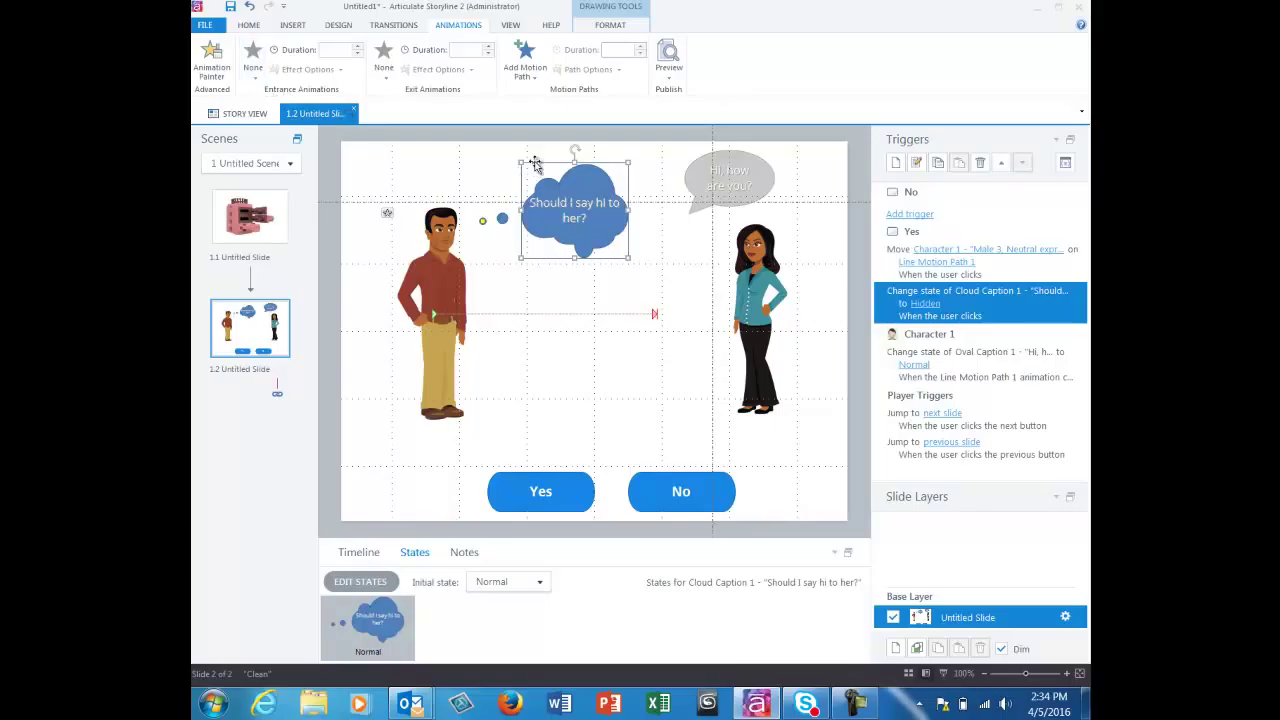
# - Apply Fade entrance and Fade exit animations to the "Should I say hi to her?" cloud caption
pyautogui.click(254, 74)
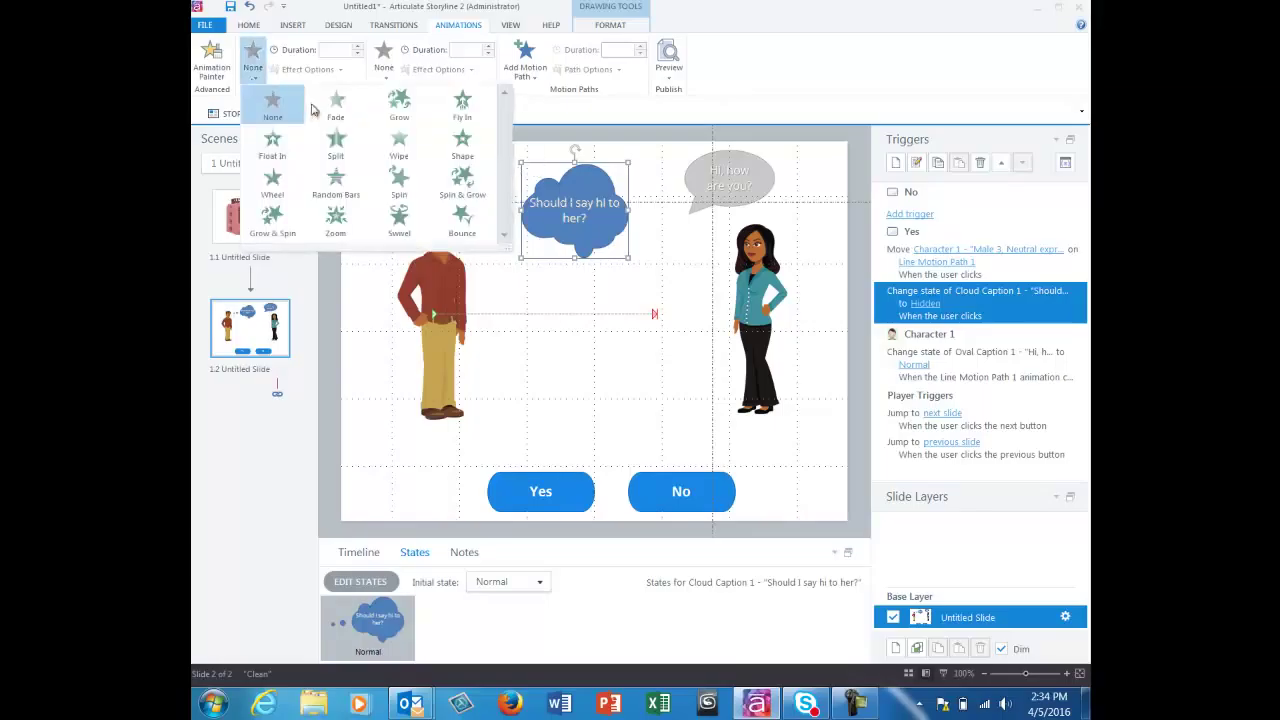
pyautogui.click(326, 102)
pyautogui.click(386, 66)
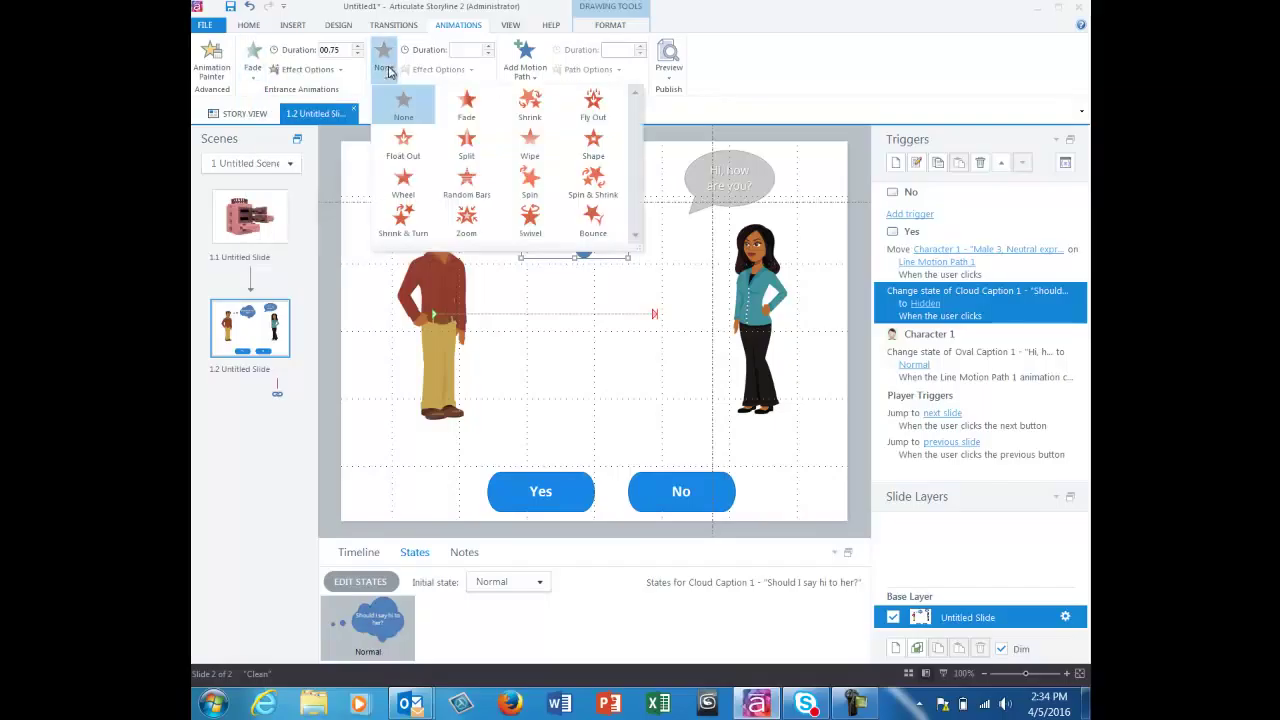
pyautogui.click(466, 107)
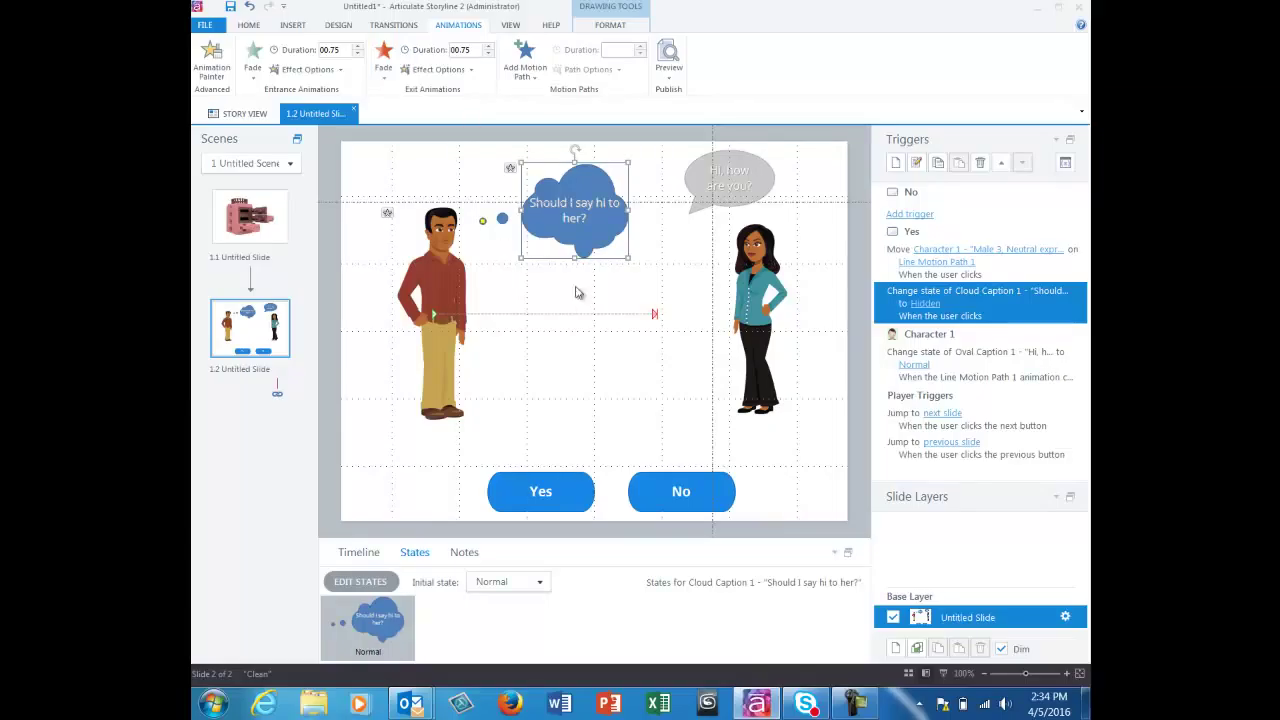
# - Apply a Fade entrance animation to the "Hi, how are you?" oval caption
pyautogui.click(738, 153)
pyautogui.click(738, 153)
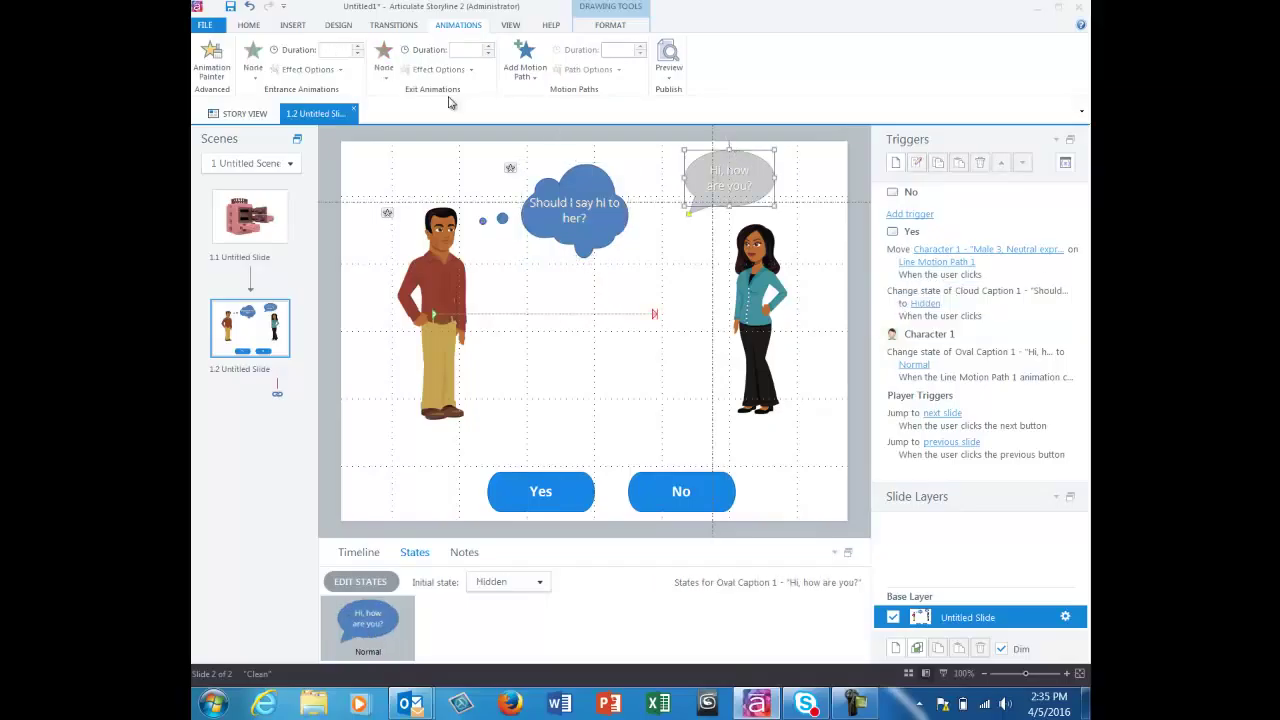
pyautogui.click(254, 77)
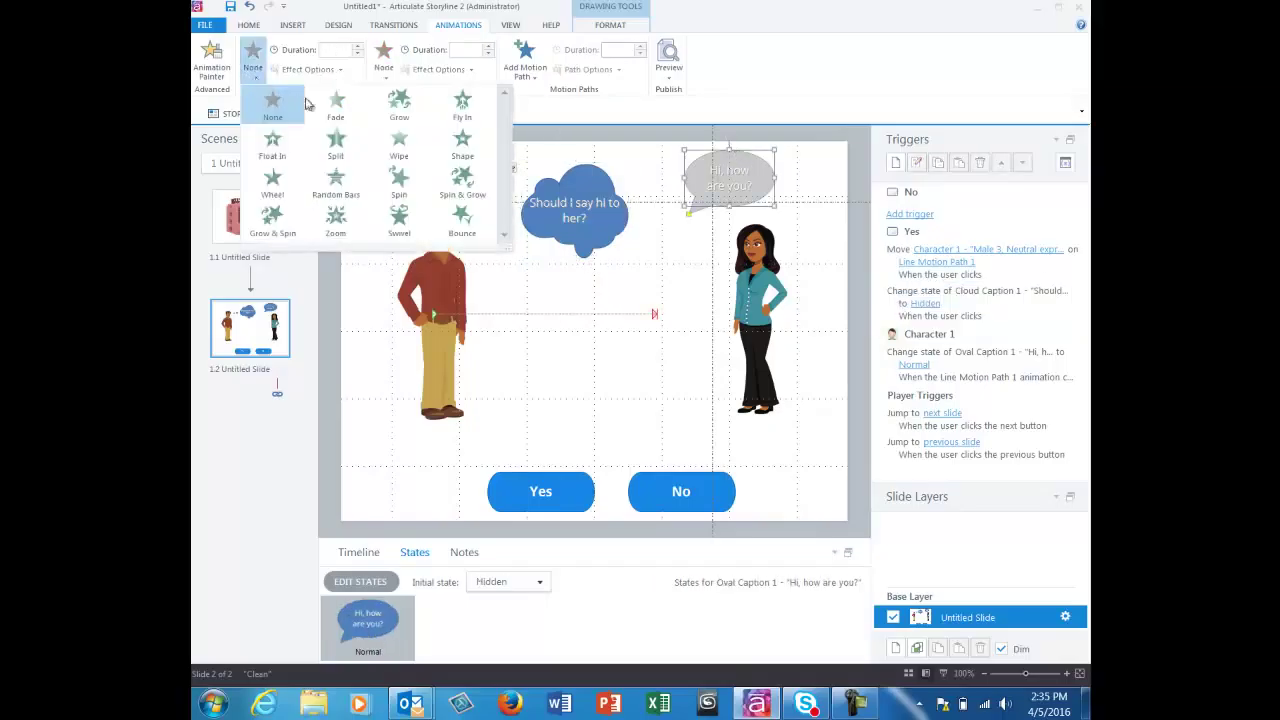
pyautogui.click(335, 107)
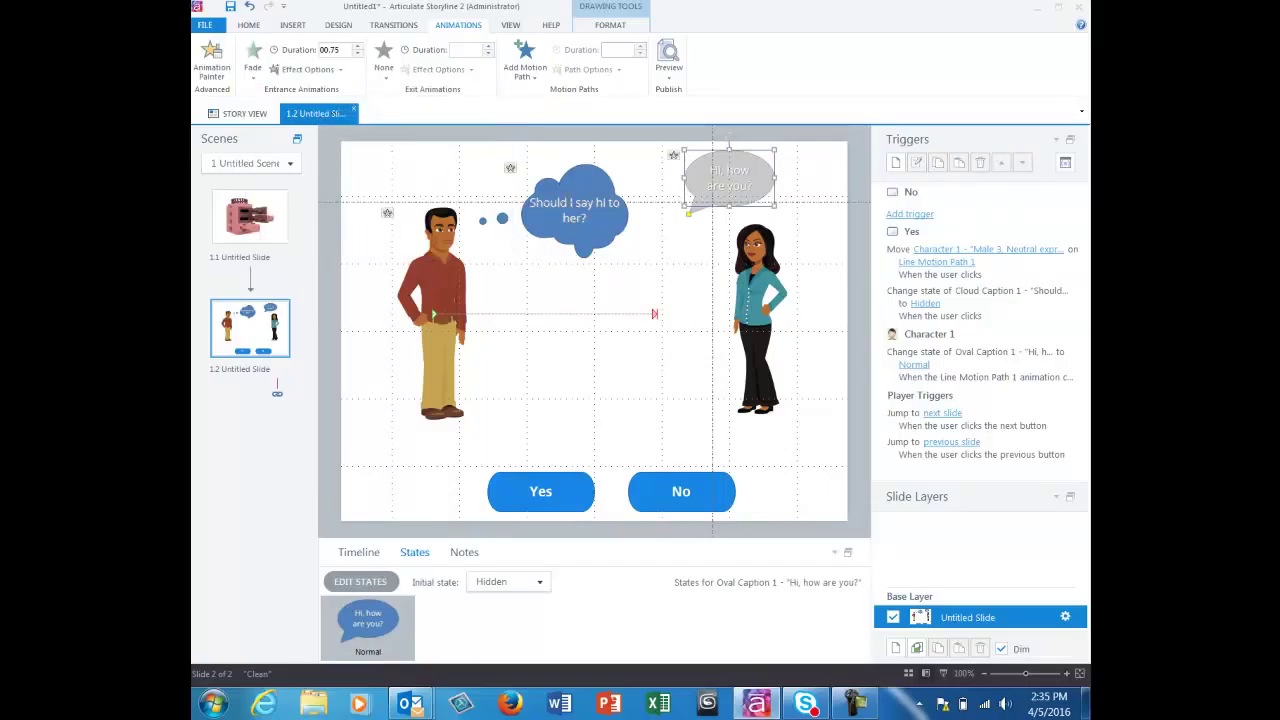
# - Preview only this slide and test the Yes button's interaction
pyautogui.click(673, 82)
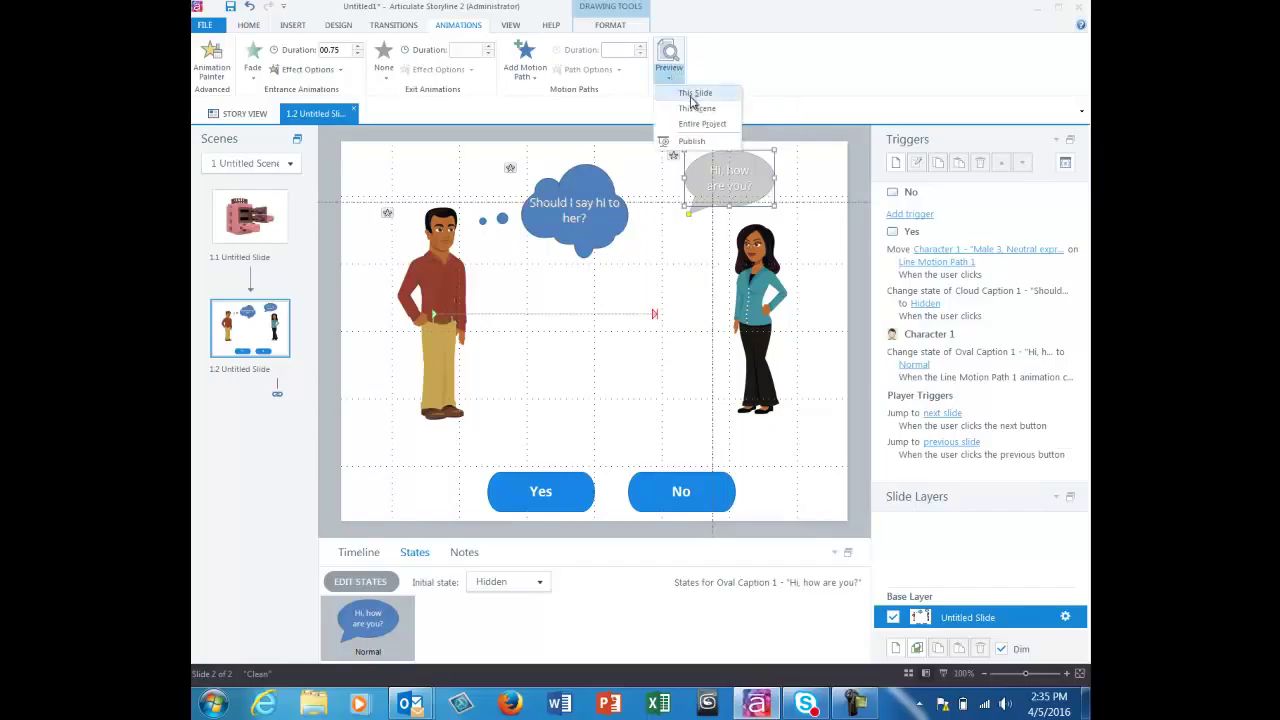
pyautogui.click(692, 96)
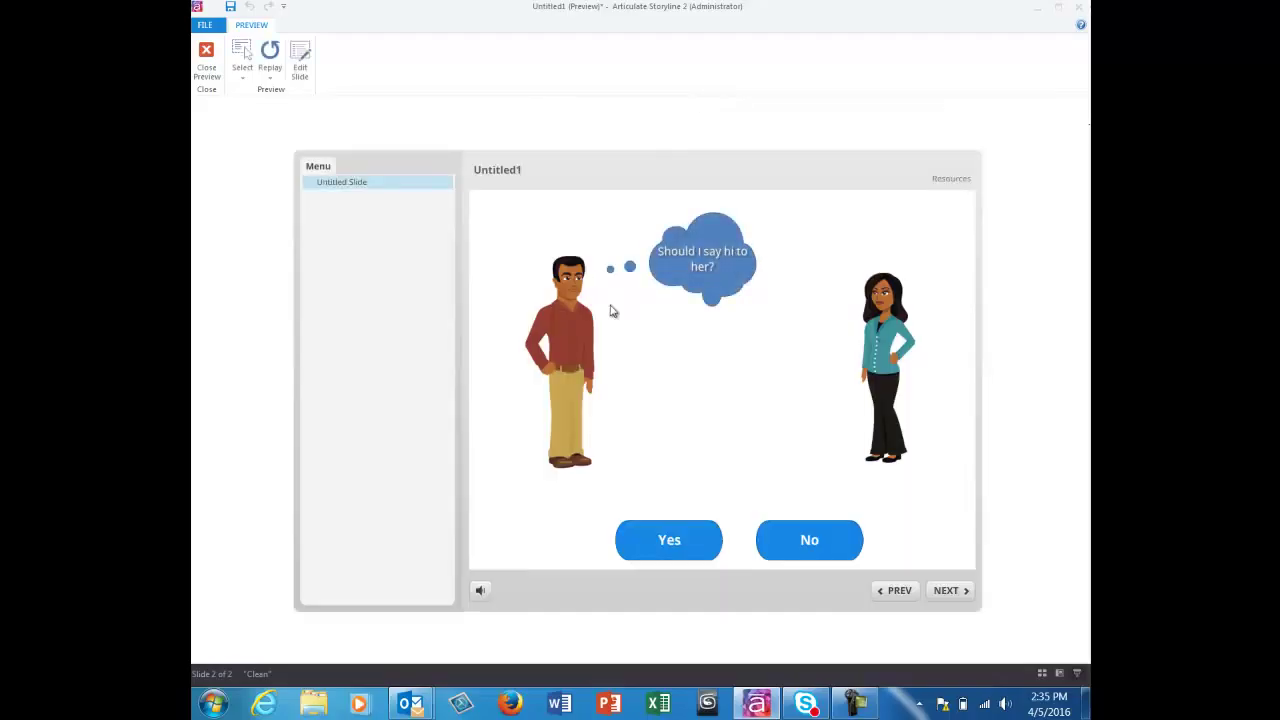
pyautogui.click(694, 541)
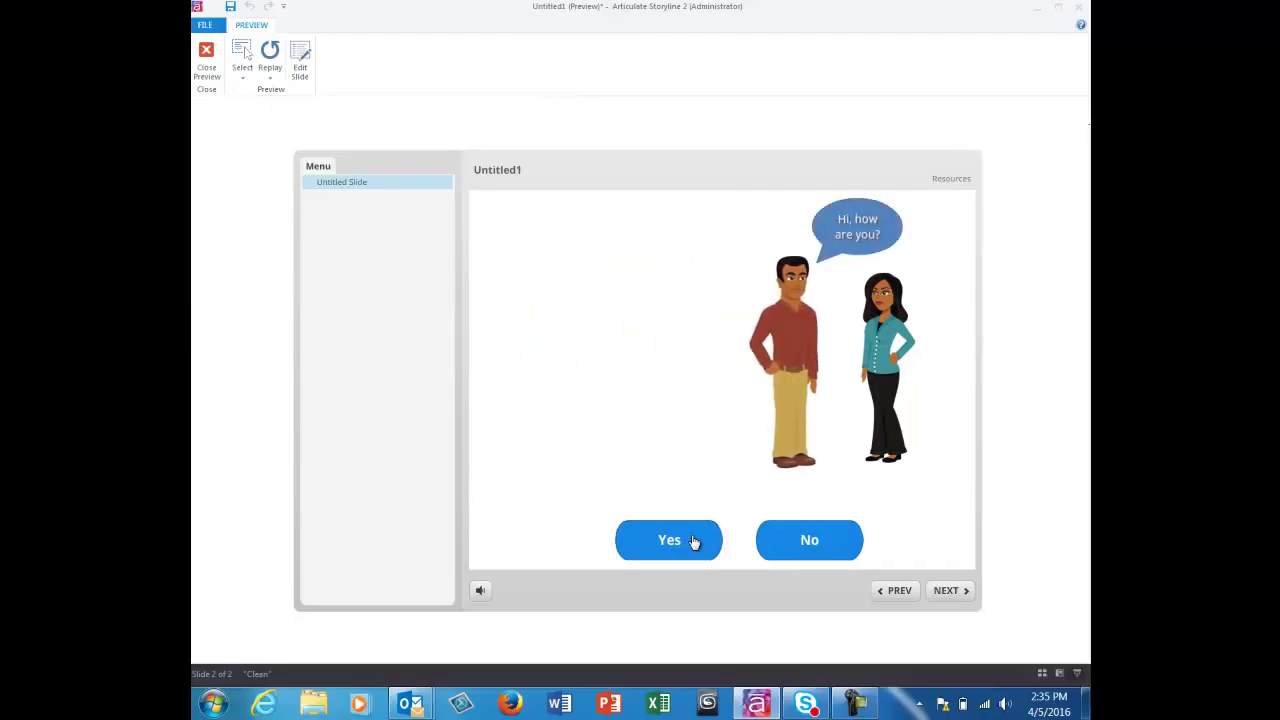
# - Close the preview and remove the Fade exit animation from the "Should I say hi to her?" cloud caption
pyautogui.click(207, 58)
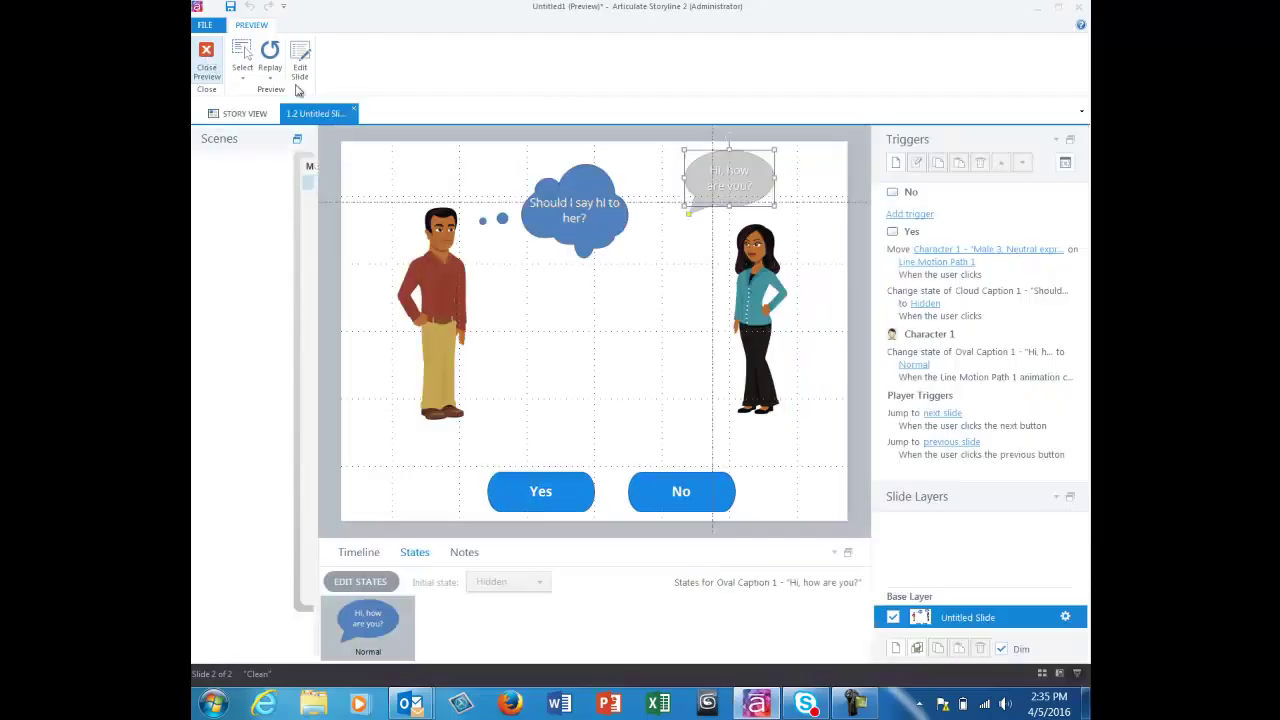
pyautogui.click(609, 178)
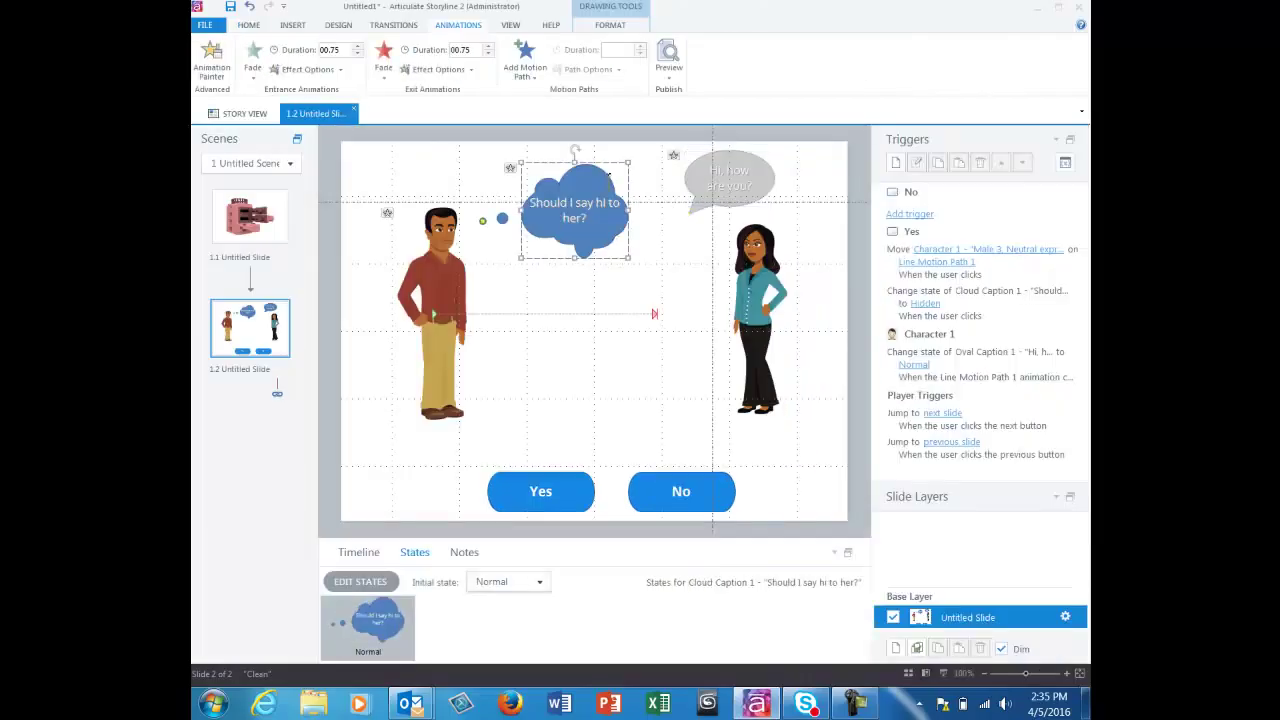
pyautogui.click(611, 170)
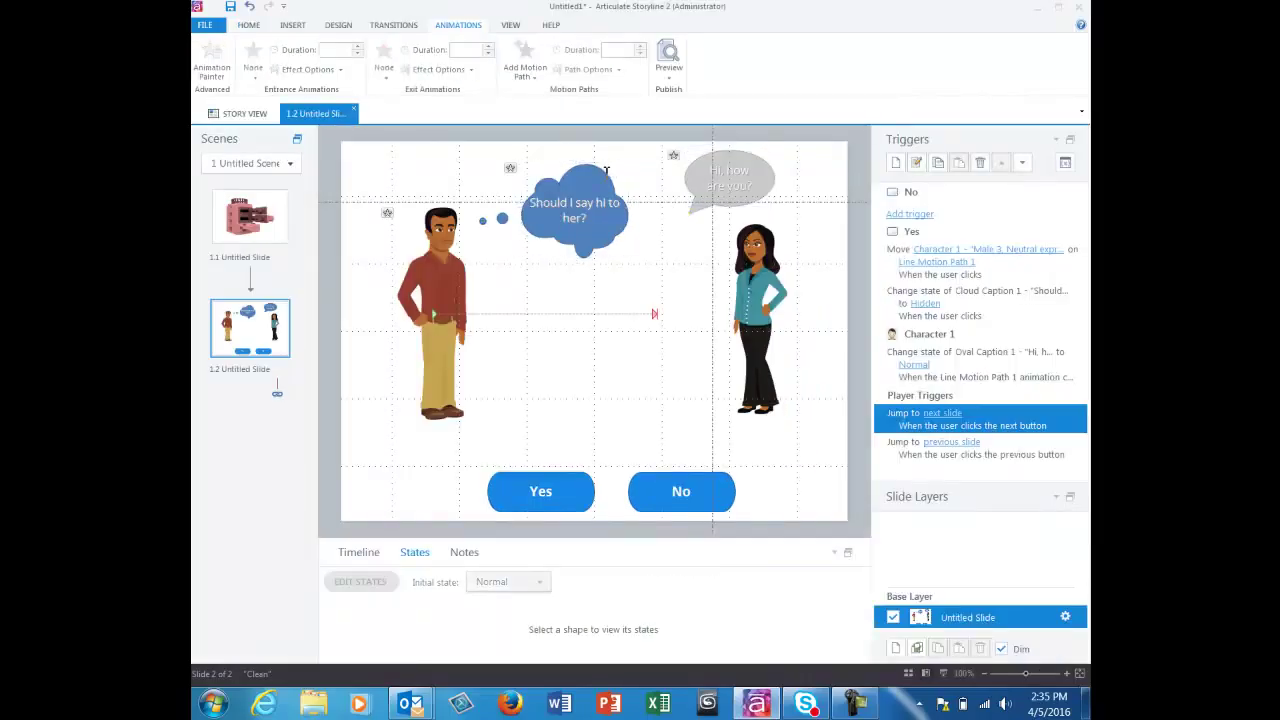
pyautogui.click(605, 172)
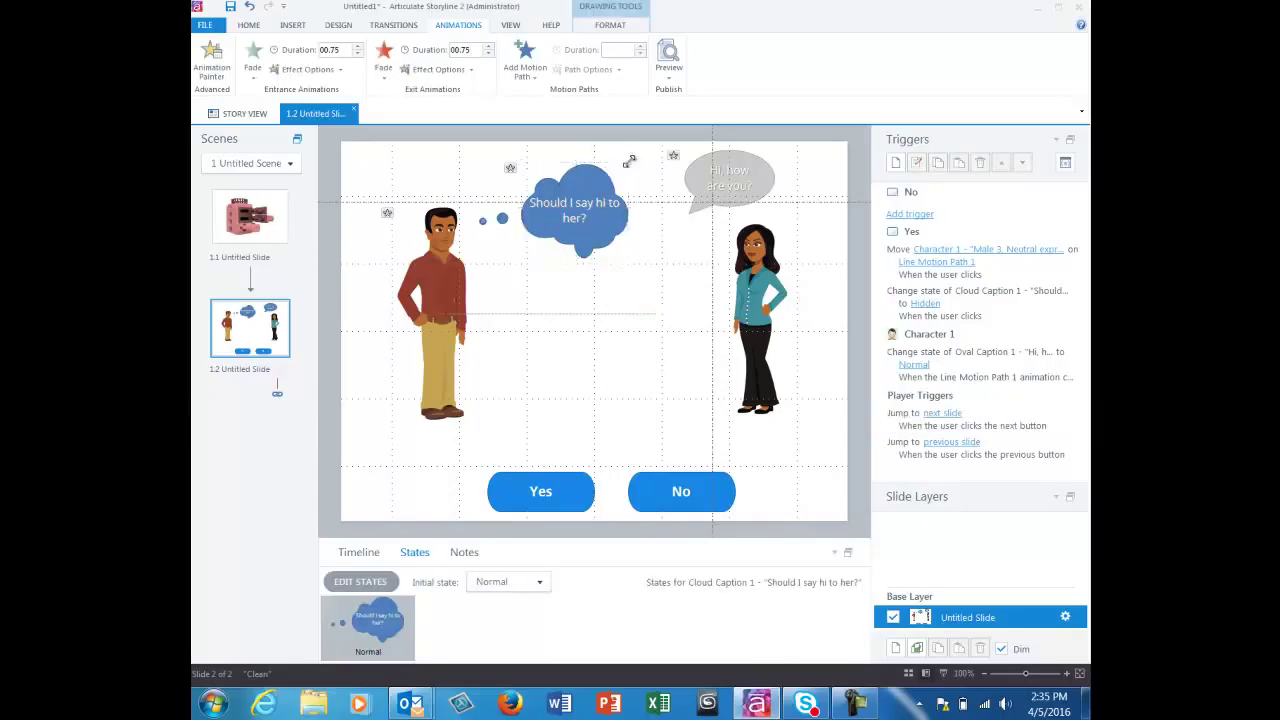
pyautogui.click(384, 68)
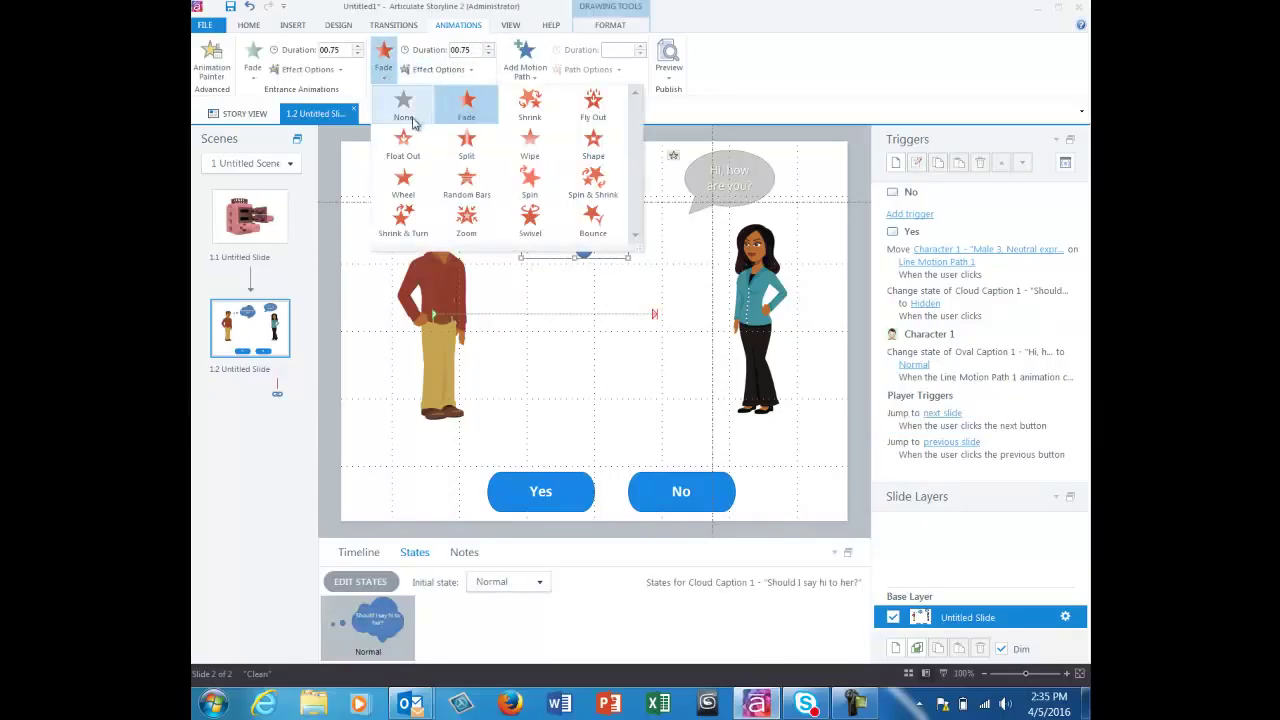
pyautogui.click(404, 112)
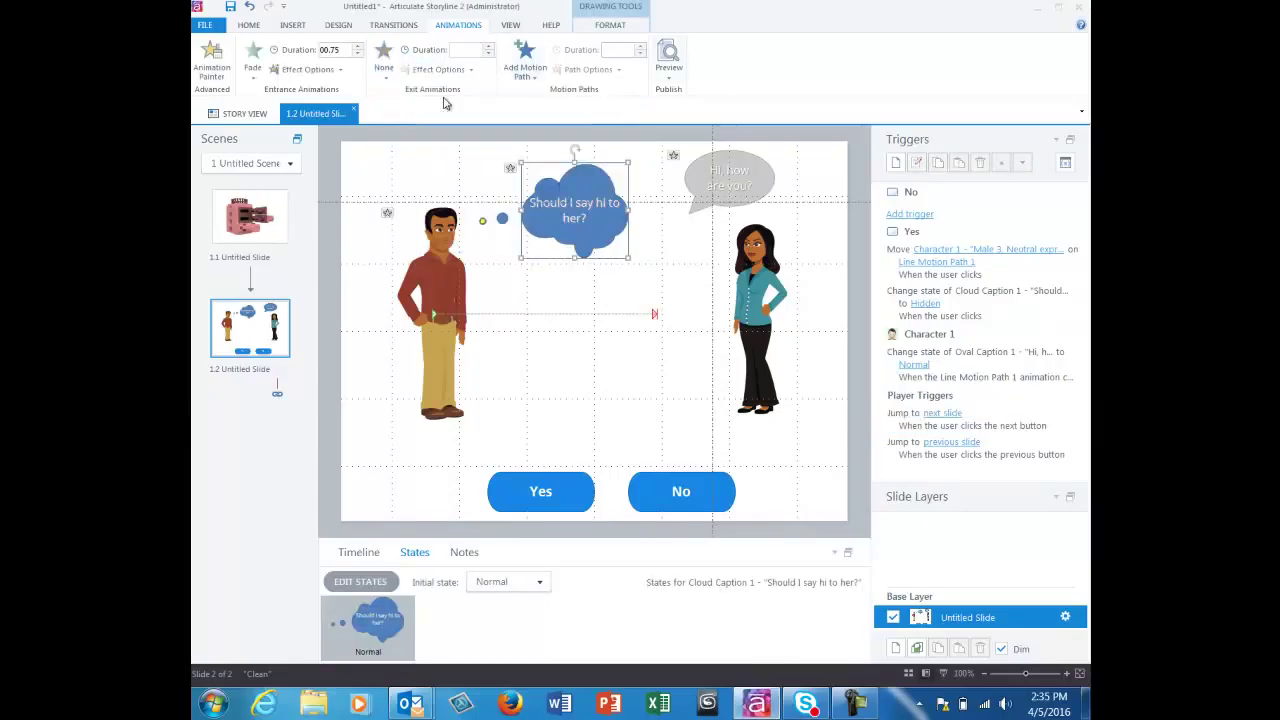
# - Preview only this slide, test the Yes button to check the cloud caption's exit, and return to editing
pyautogui.click(669, 79)
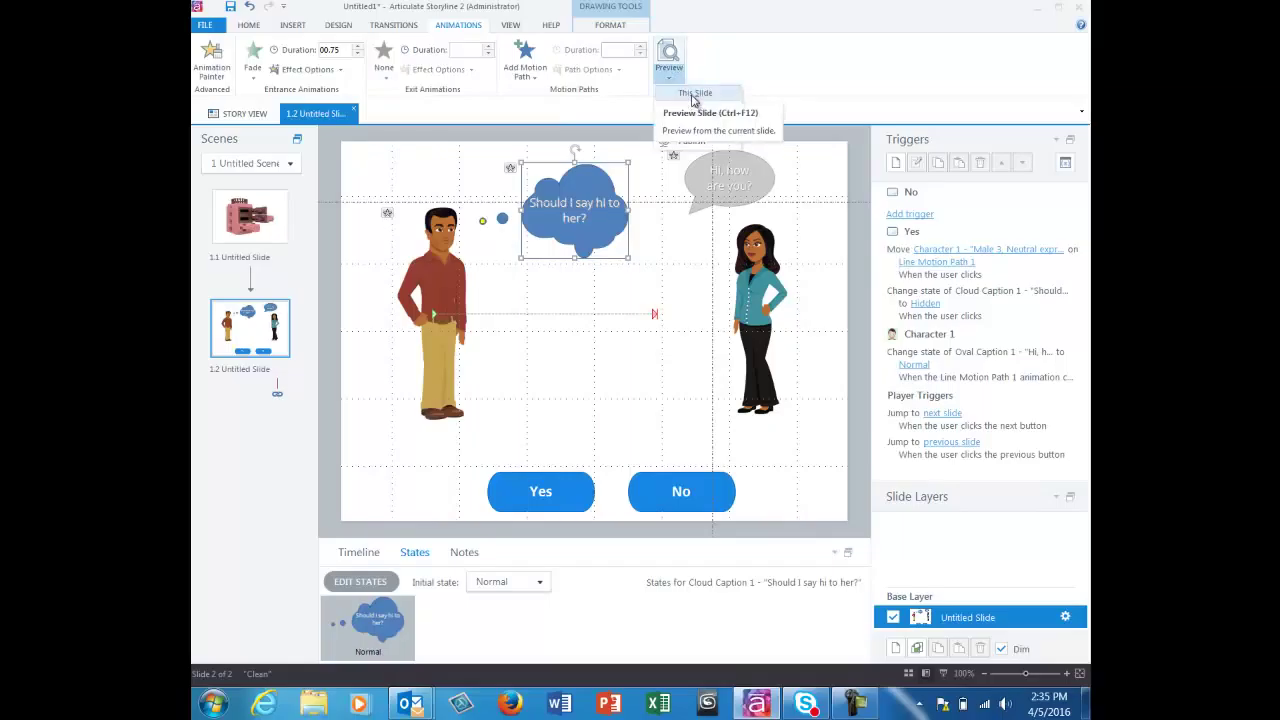
pyautogui.click(693, 96)
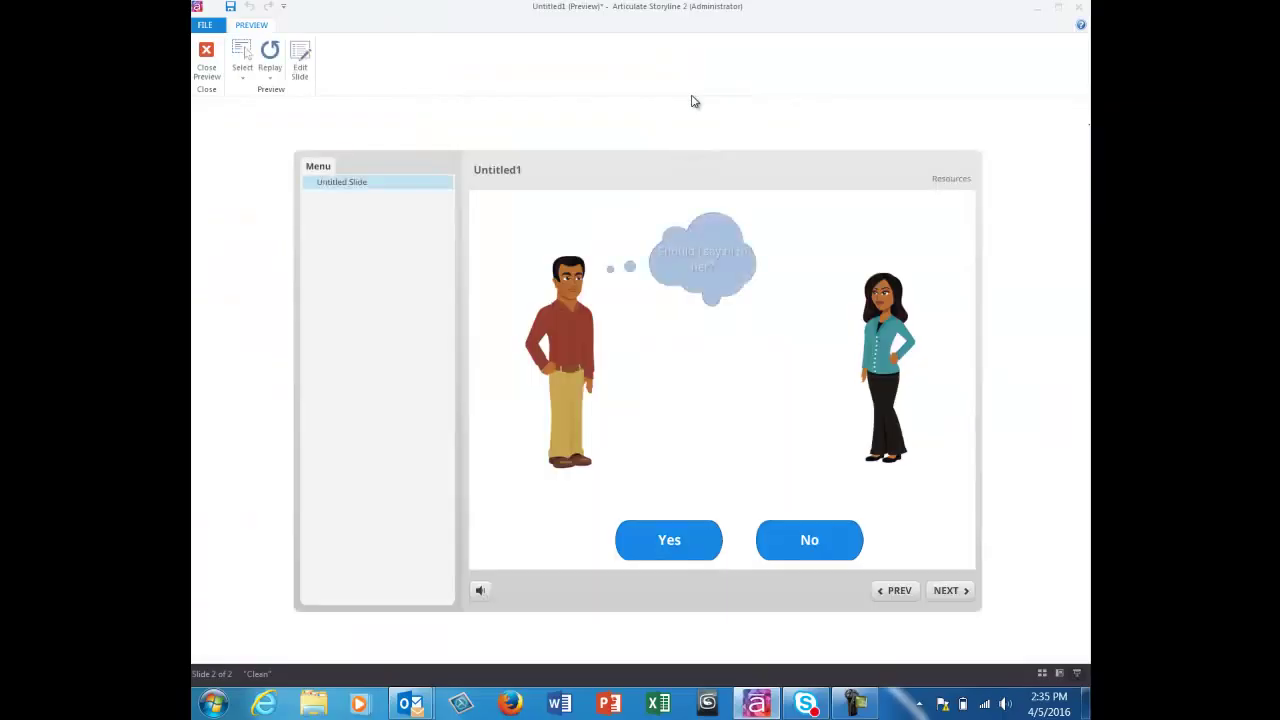
pyautogui.click(671, 542)
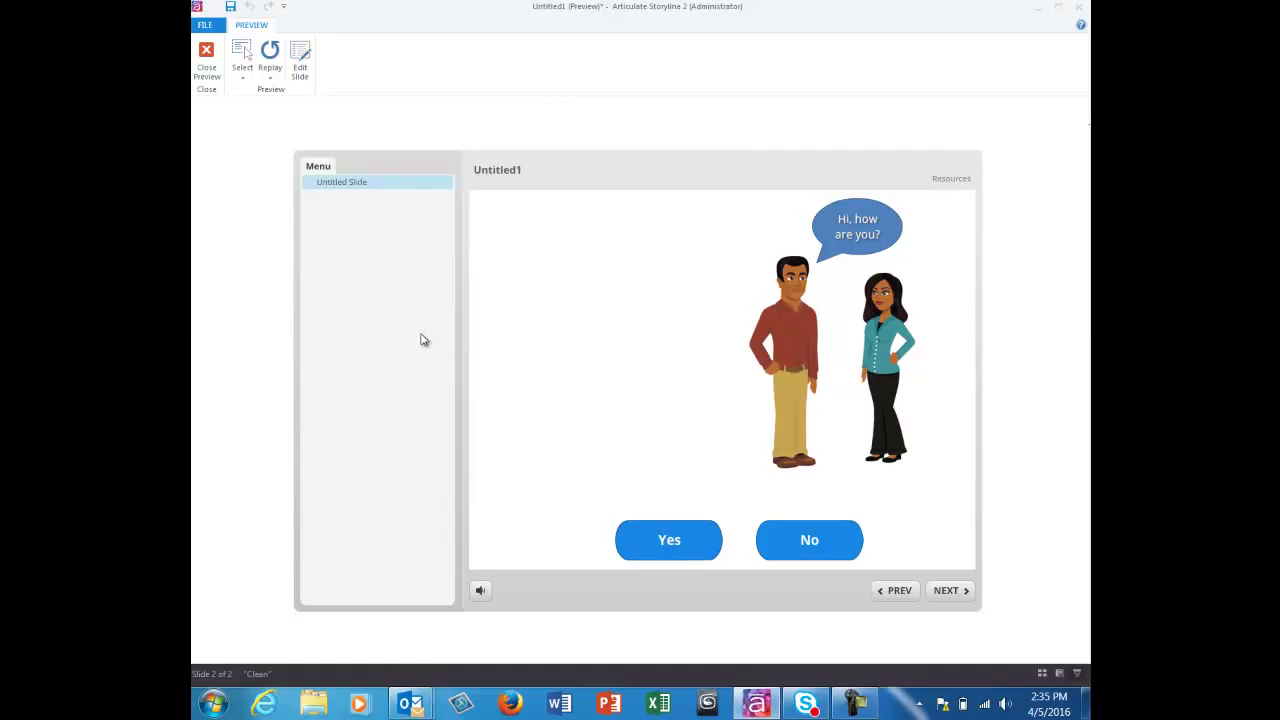
pyautogui.click(211, 62)
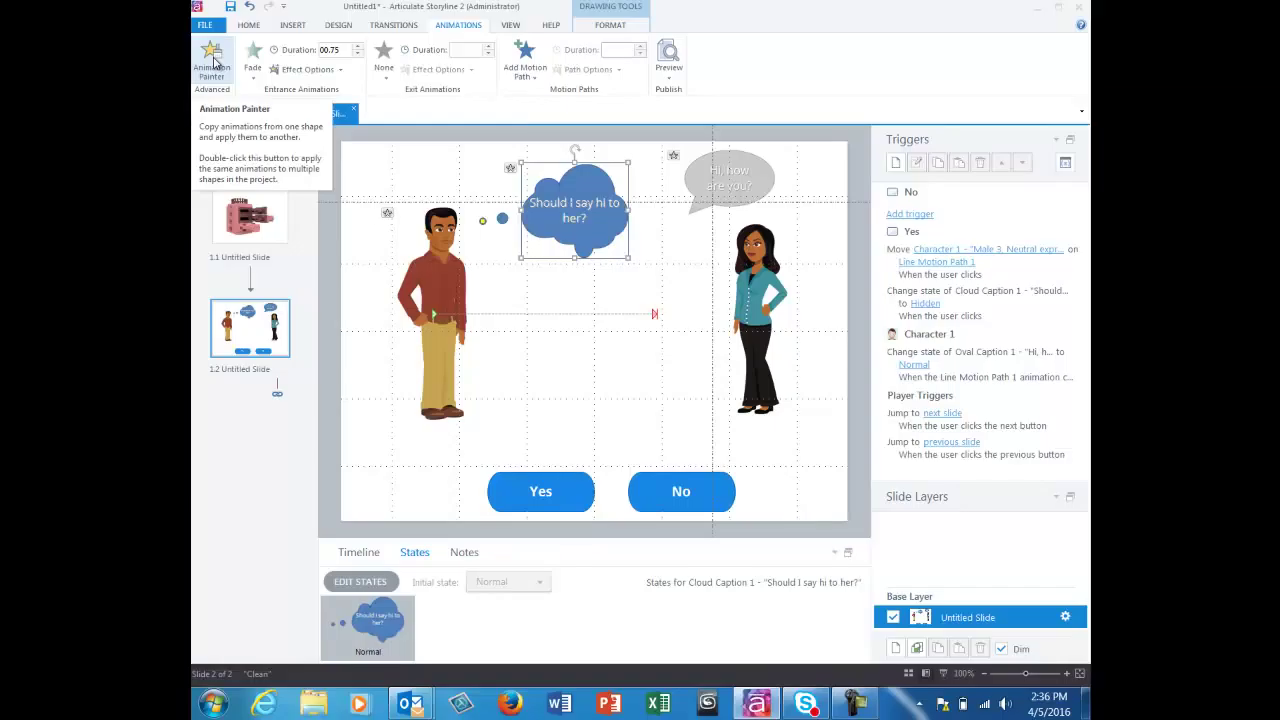
pyautogui.click(213, 62)
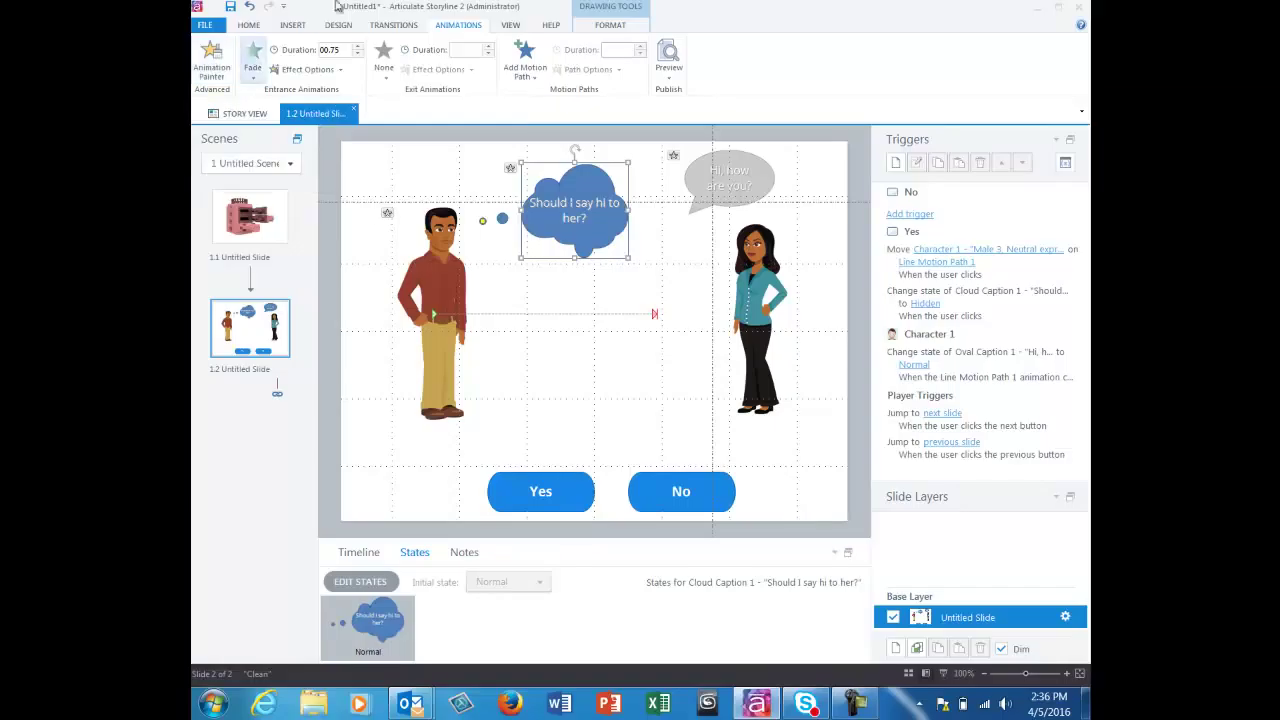
# - Start a new trigger on the female character that changes the state of Character 2 to Happy
pyautogui.click(757, 278)
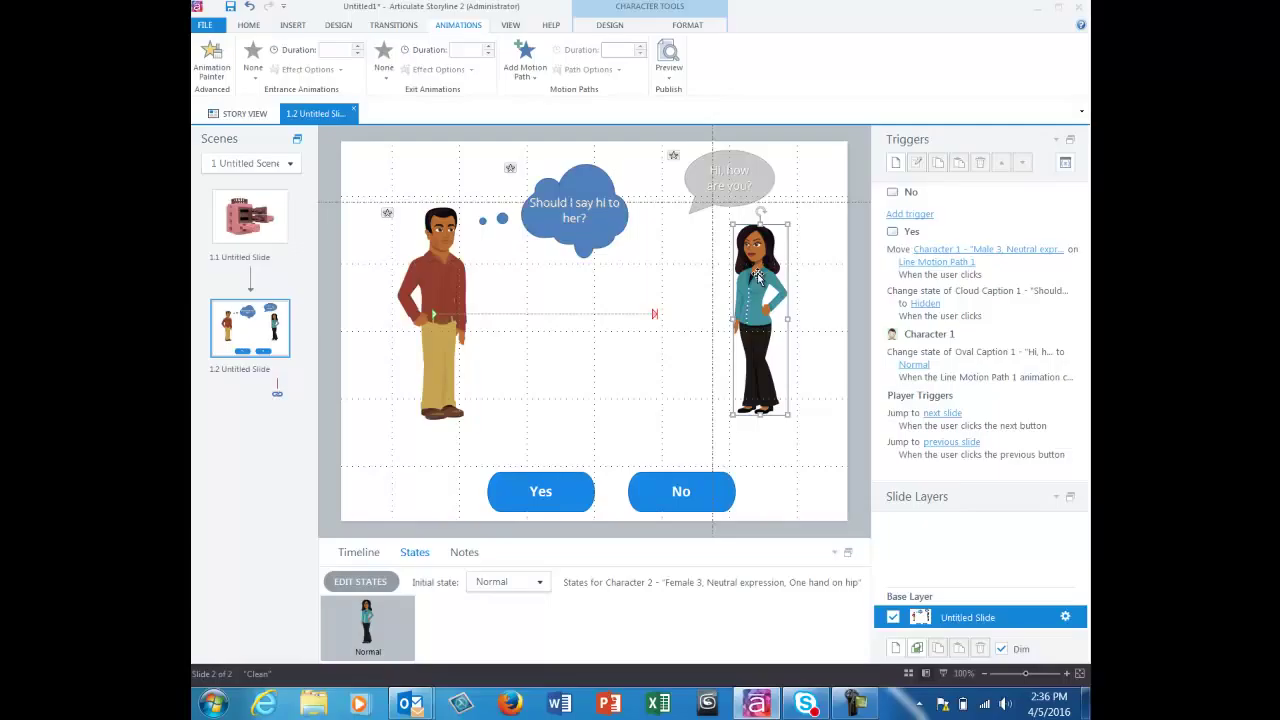
pyautogui.click(895, 165)
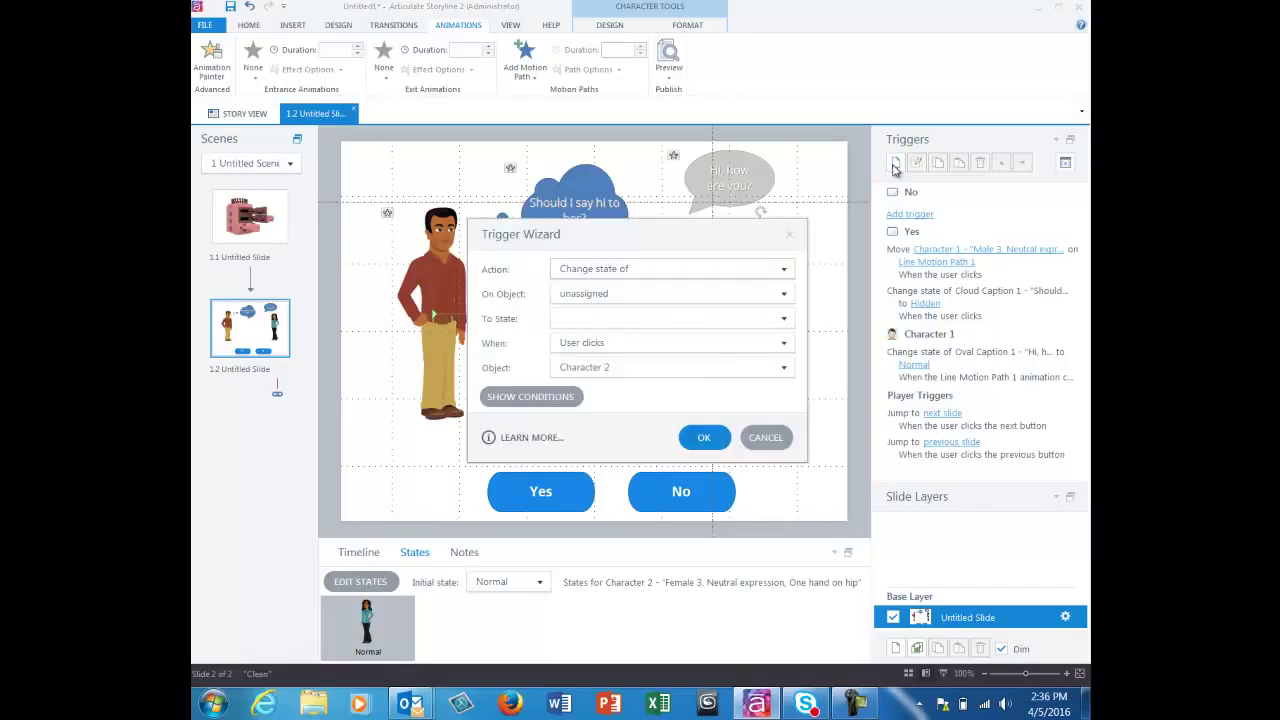
pyautogui.click(603, 296)
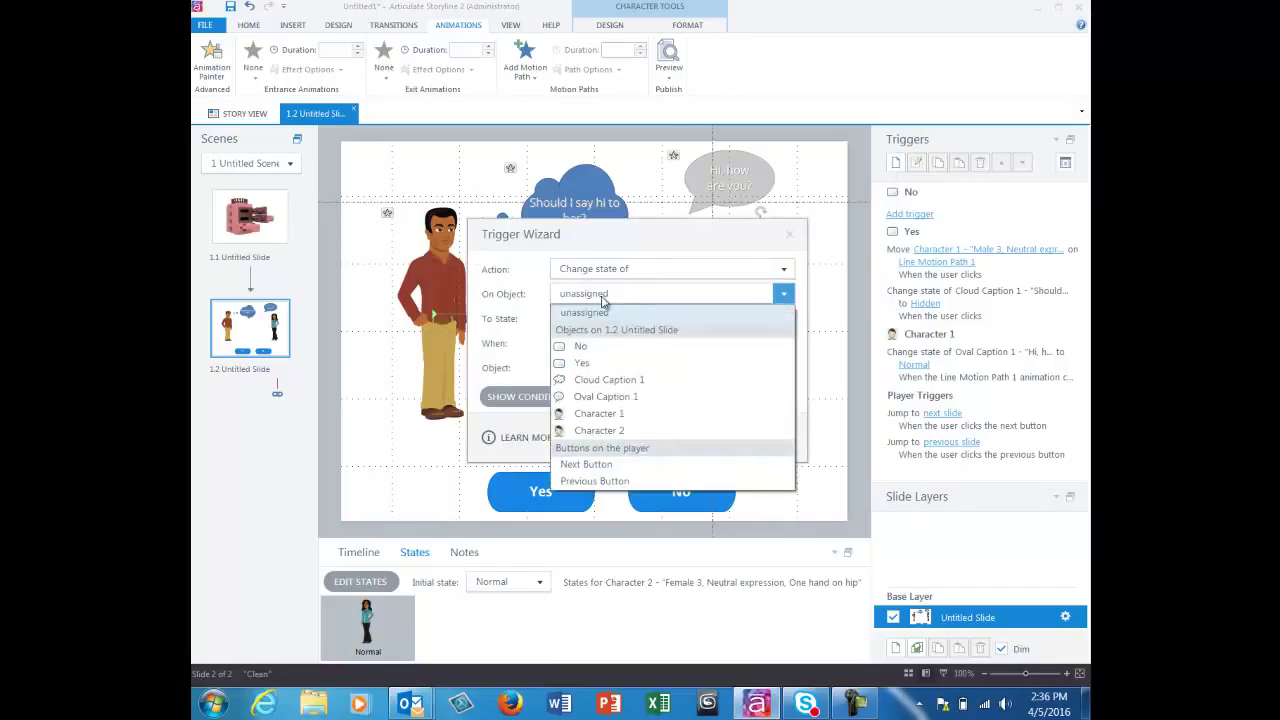
pyautogui.click(598, 432)
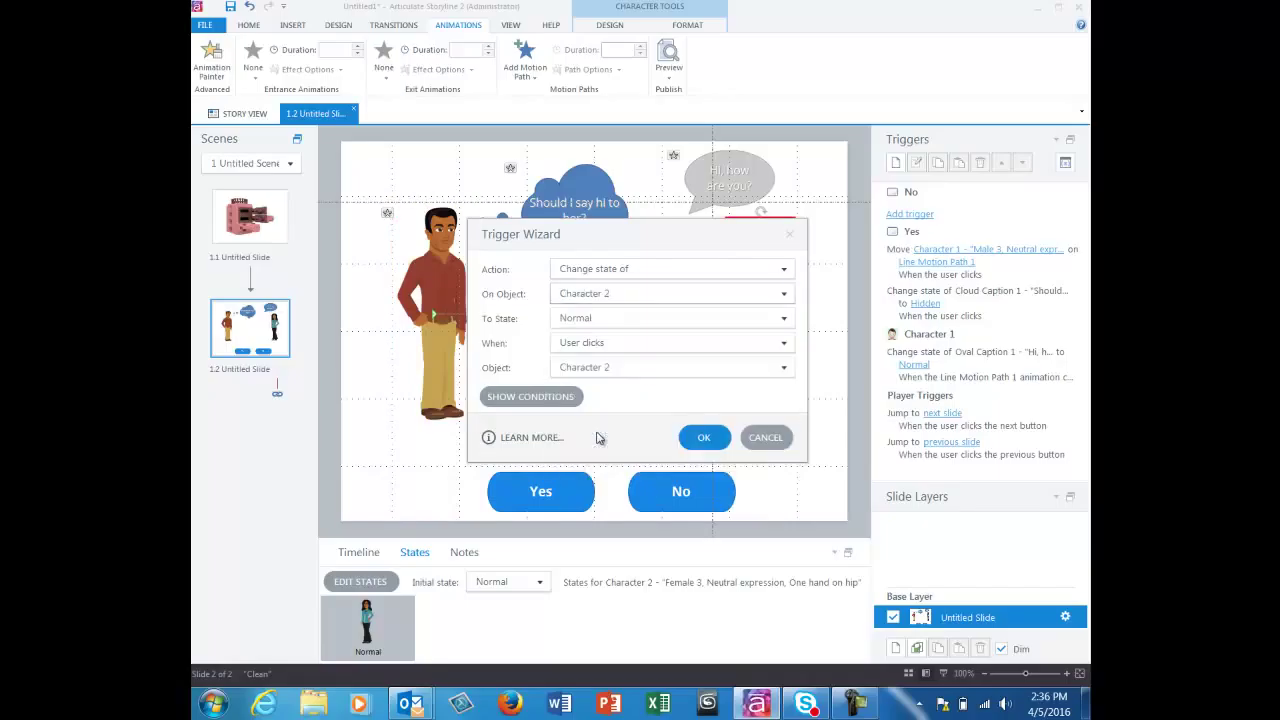
pyautogui.moveTo(678, 238); pyautogui.dragTo(471, 265)
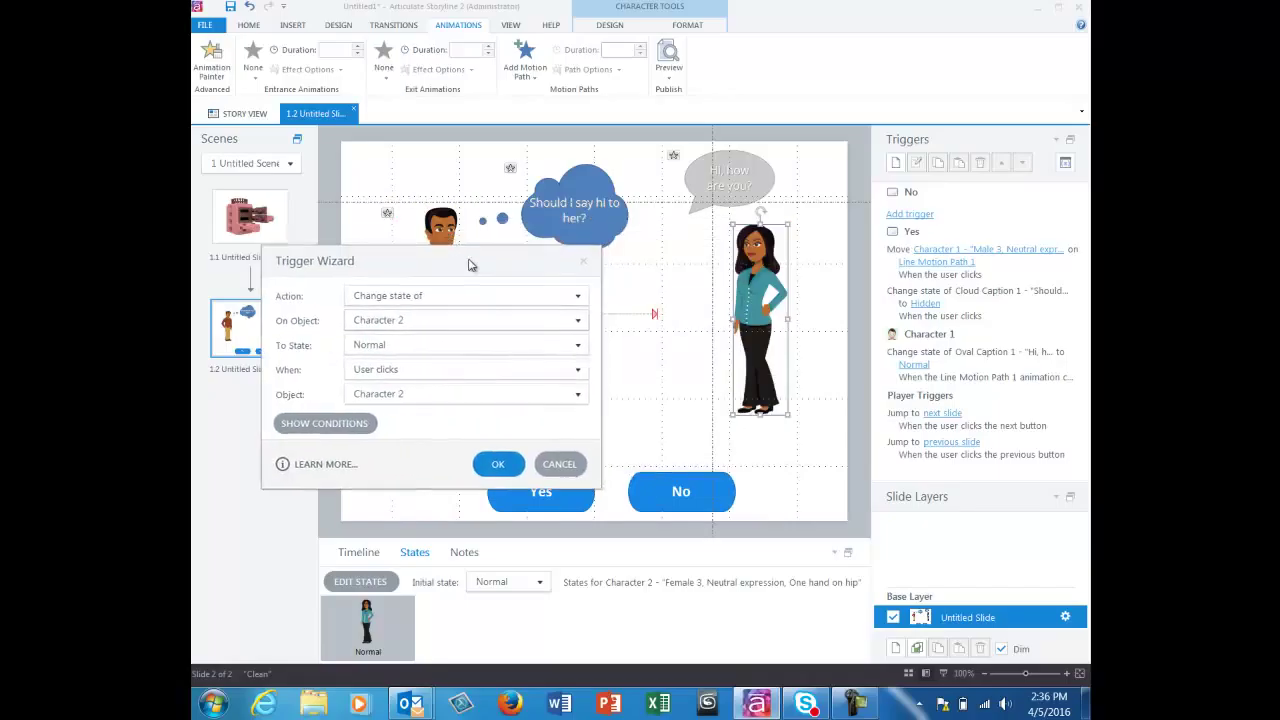
pyautogui.click(443, 348)
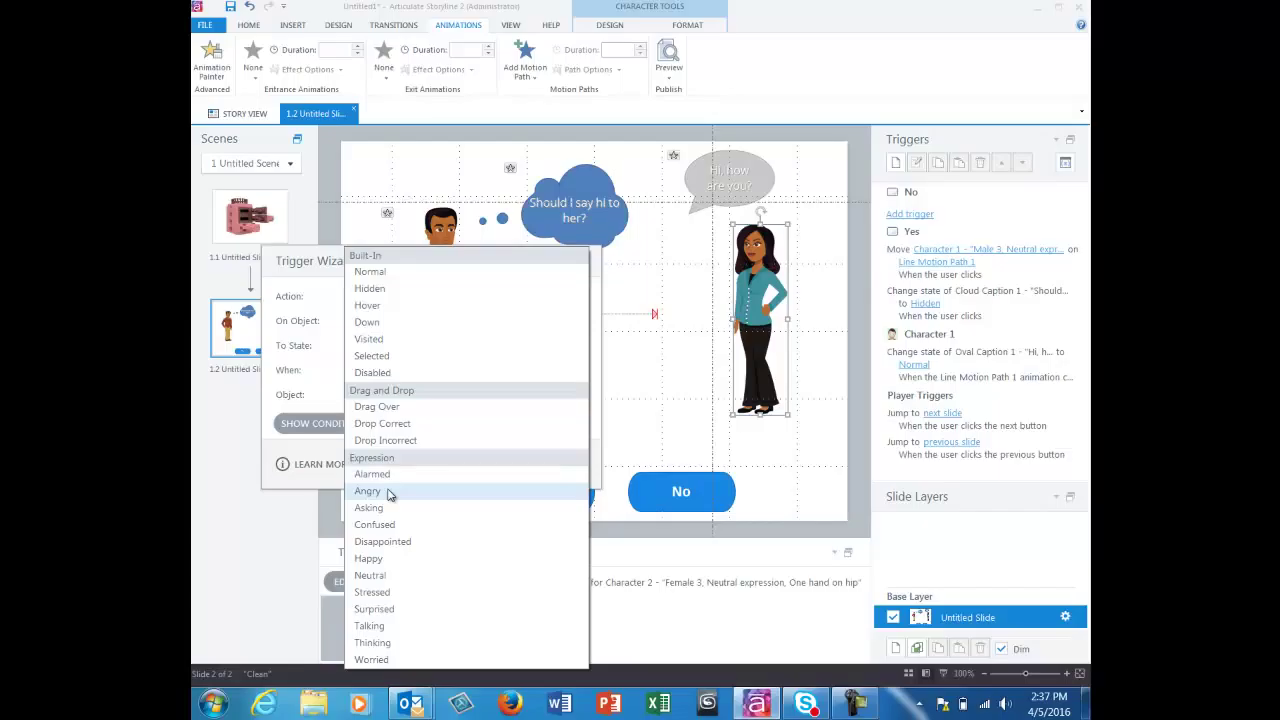
pyautogui.click(393, 569)
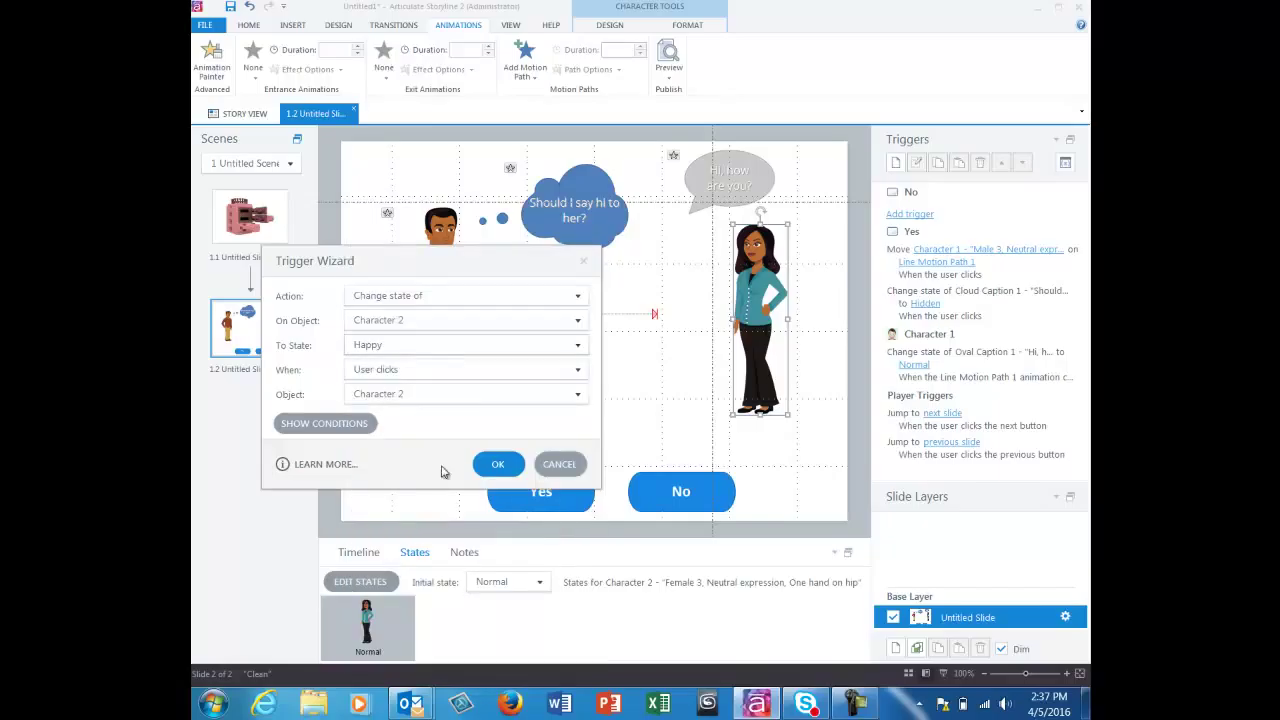
# - Set the trigger to fire when the state of Oval Caption 1 is Normal, and save it
pyautogui.click(456, 370)
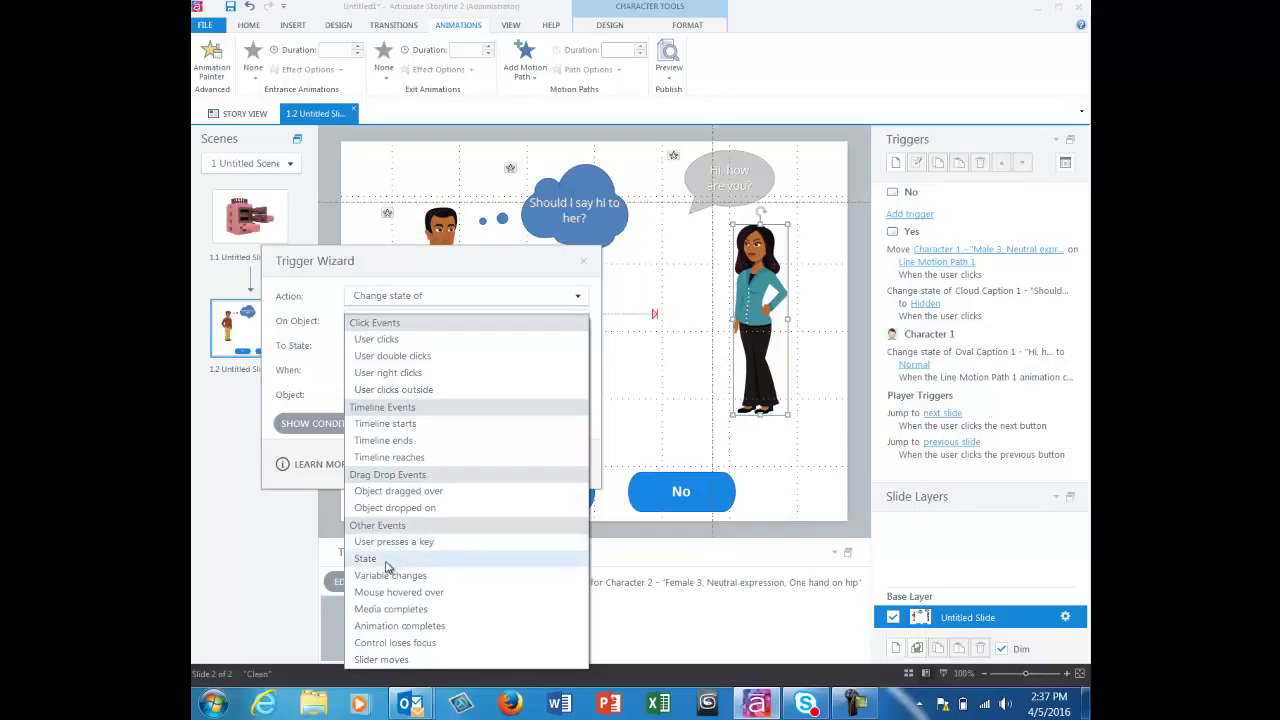
pyautogui.click(386, 566)
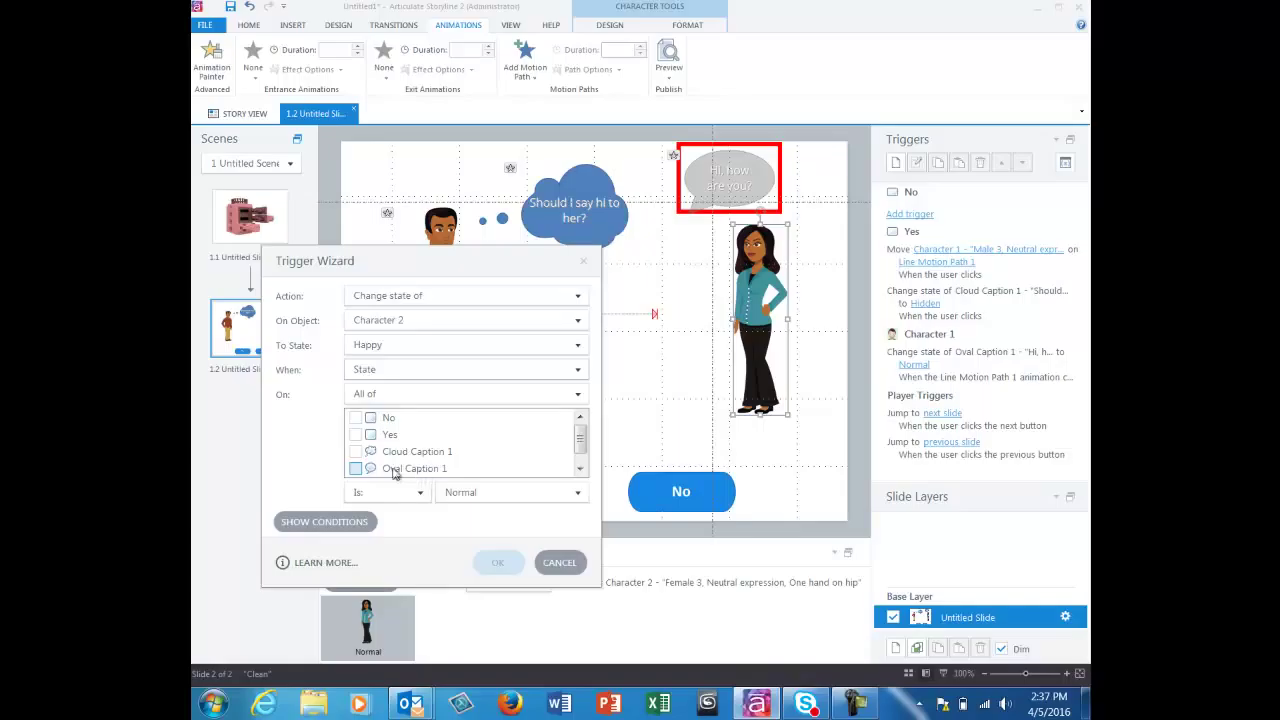
pyautogui.click(356, 468)
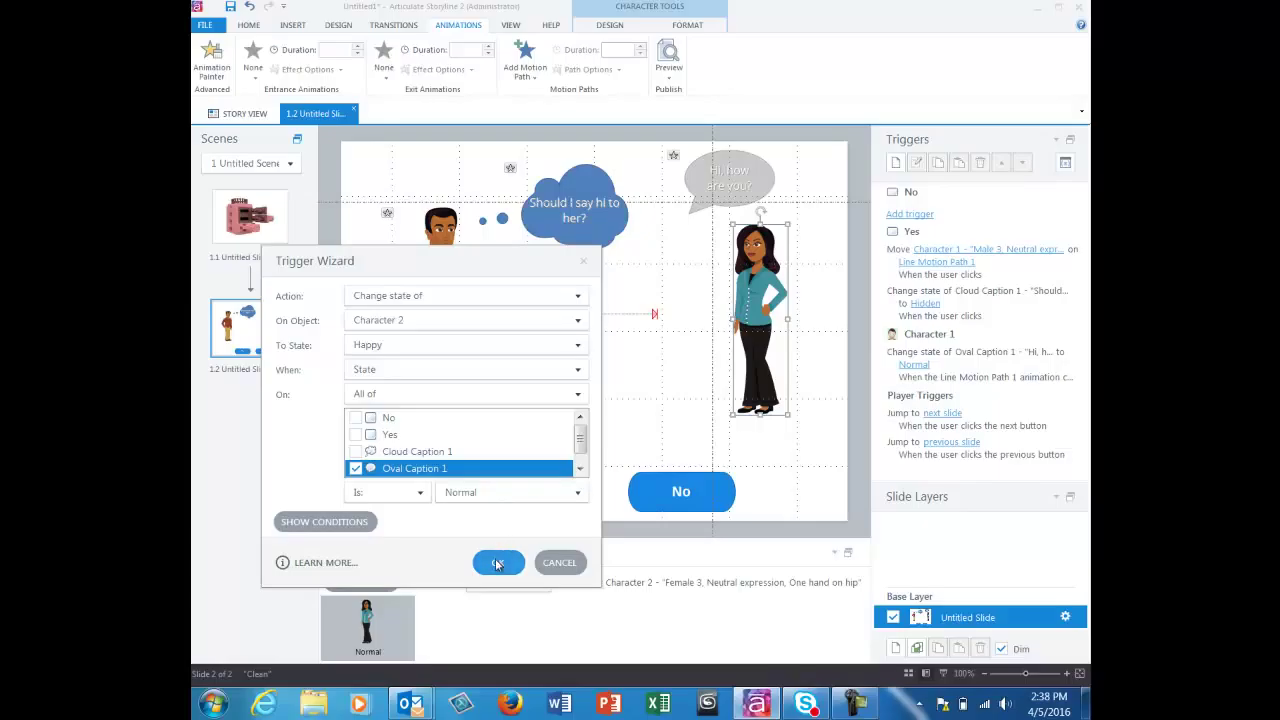
pyautogui.moveTo(357, 471)
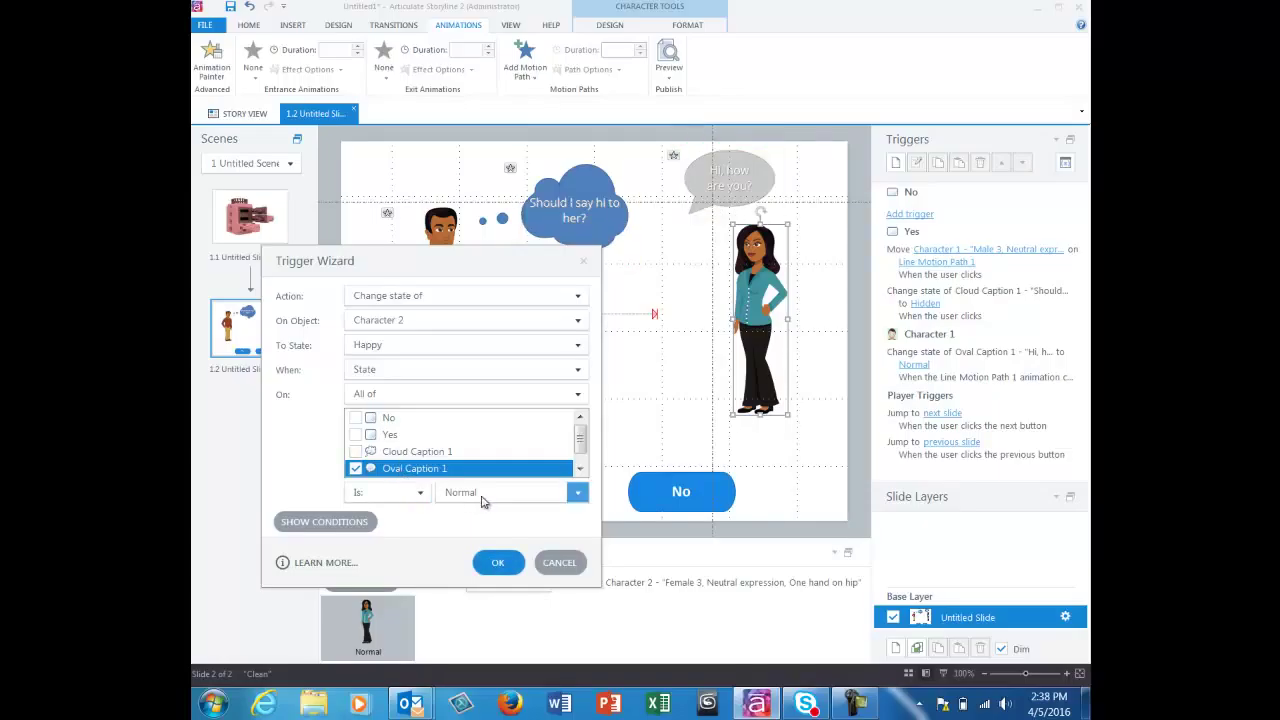
pyautogui.click(497, 566)
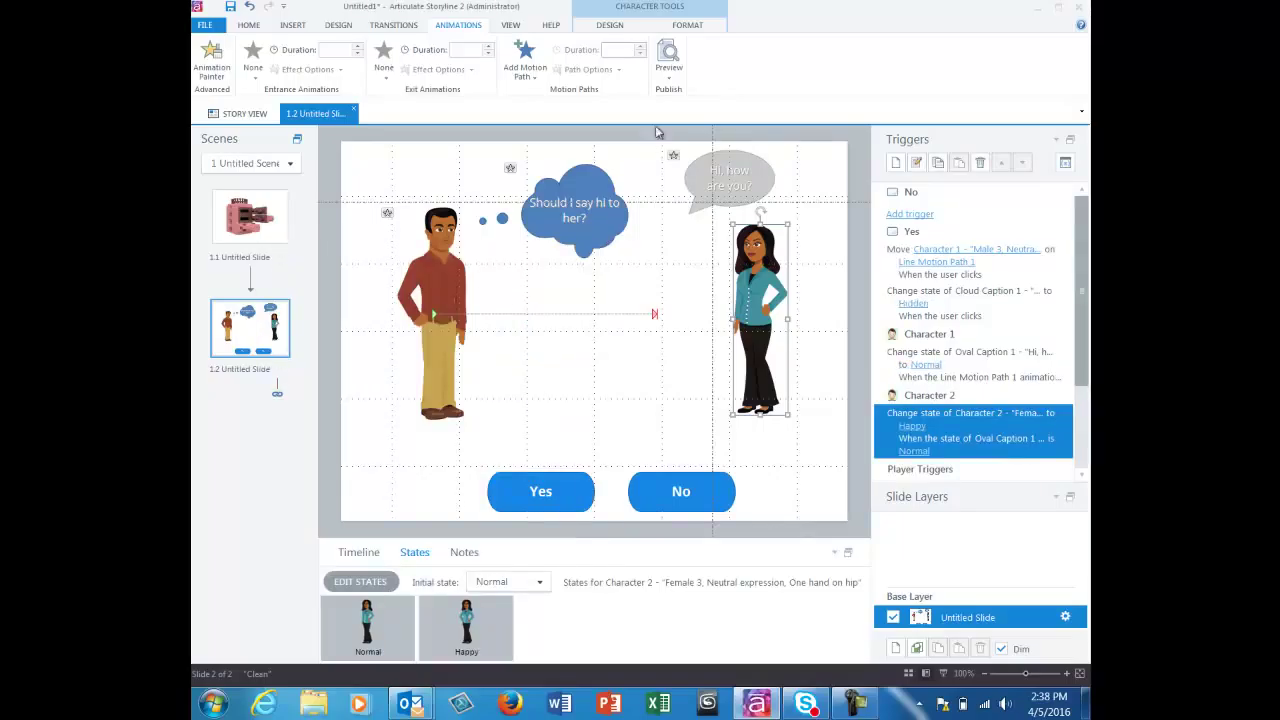
# - Preview only this slide, test the female character's expression change through the Yes button, and close the preview
pyautogui.click(668, 70)
pyautogui.click(699, 93)
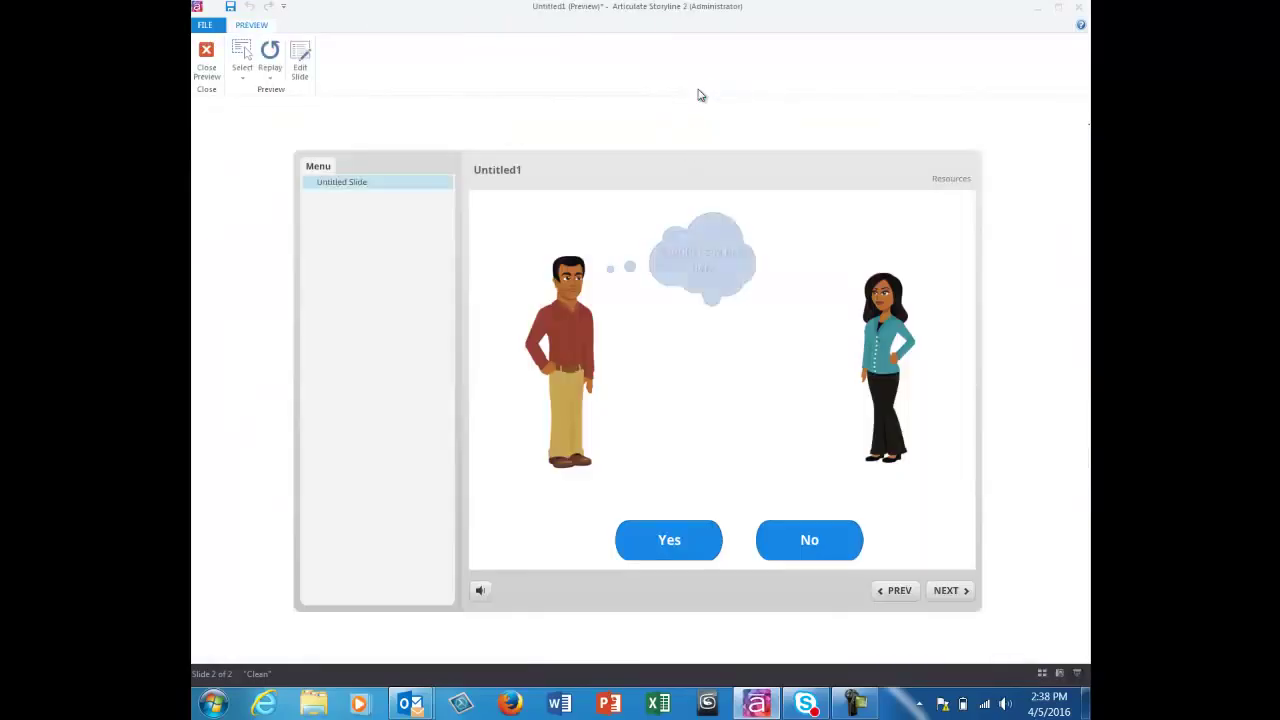
pyautogui.click(699, 543)
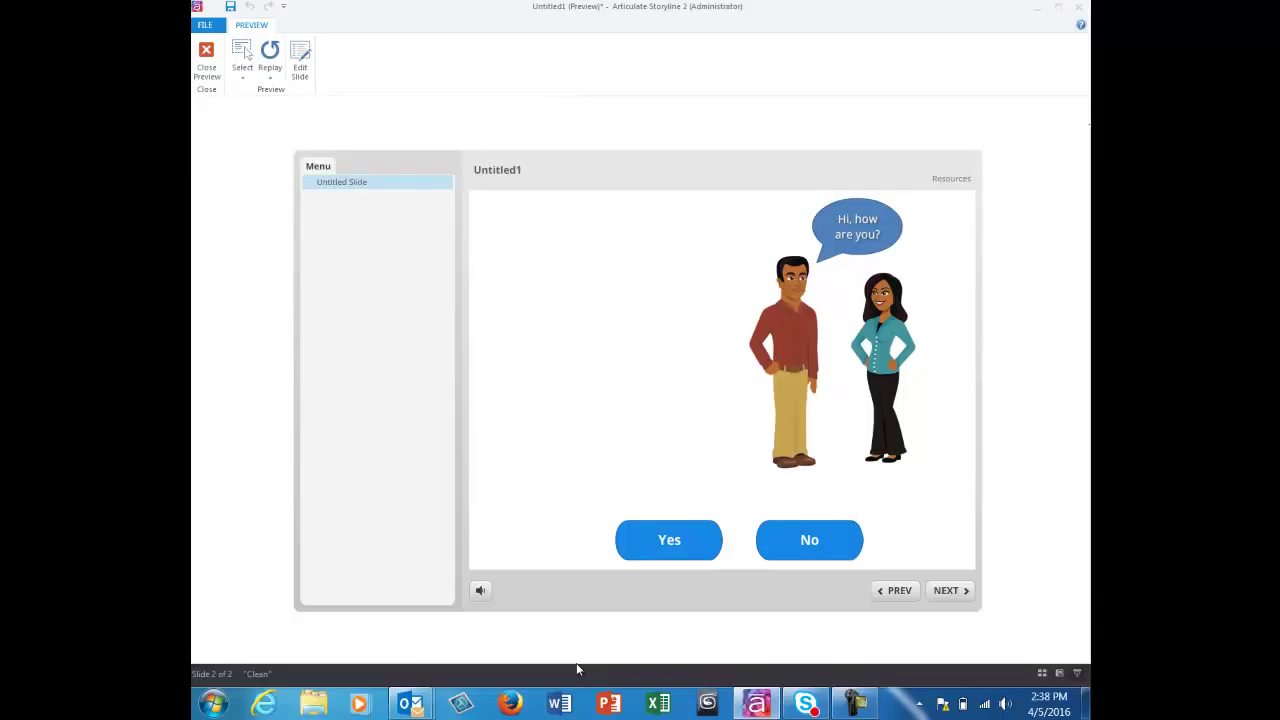
pyautogui.click(207, 62)
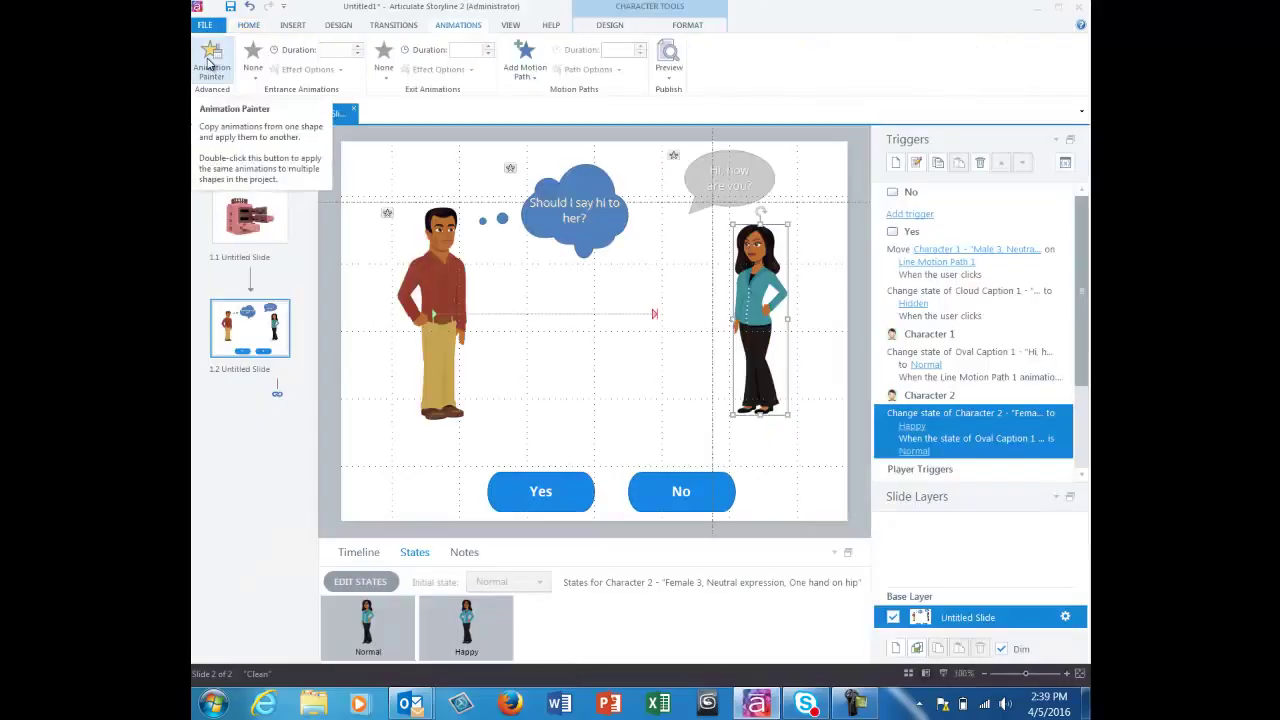
# - Start a new change-state trigger on the male character and open the choice of its target object
pyautogui.click(436, 272)
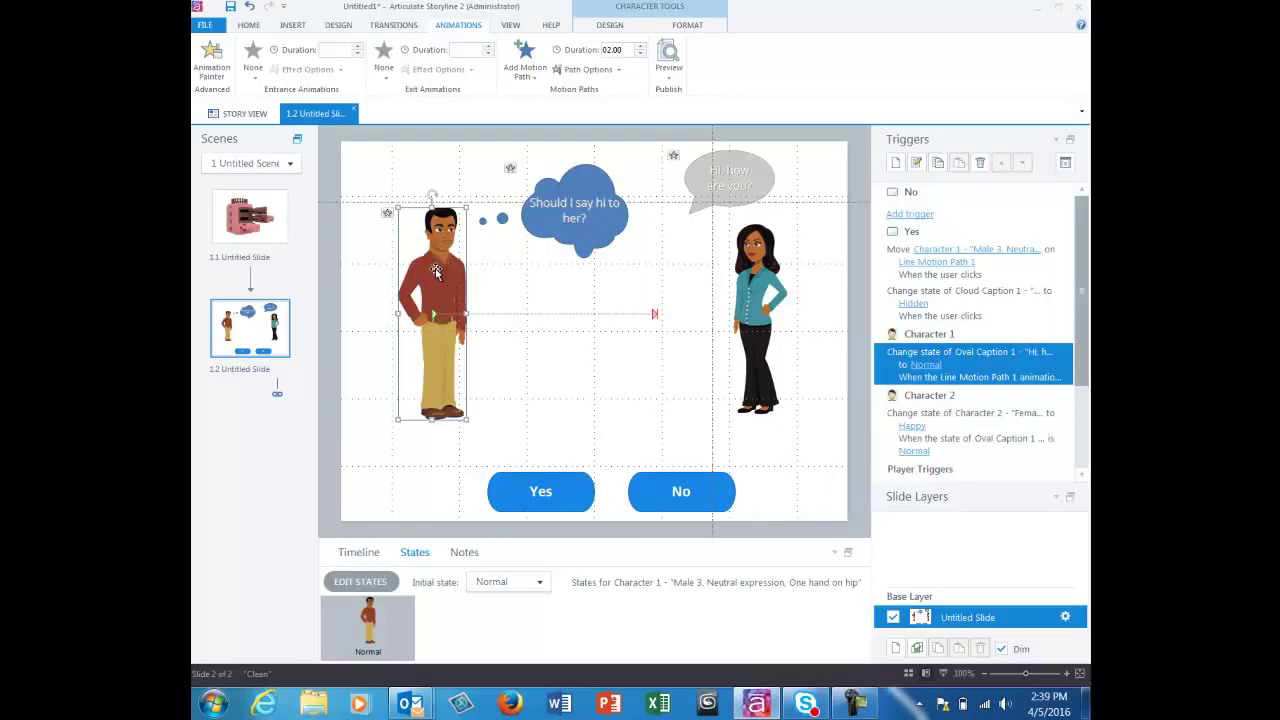
pyautogui.click(897, 165)
pyautogui.click(697, 295)
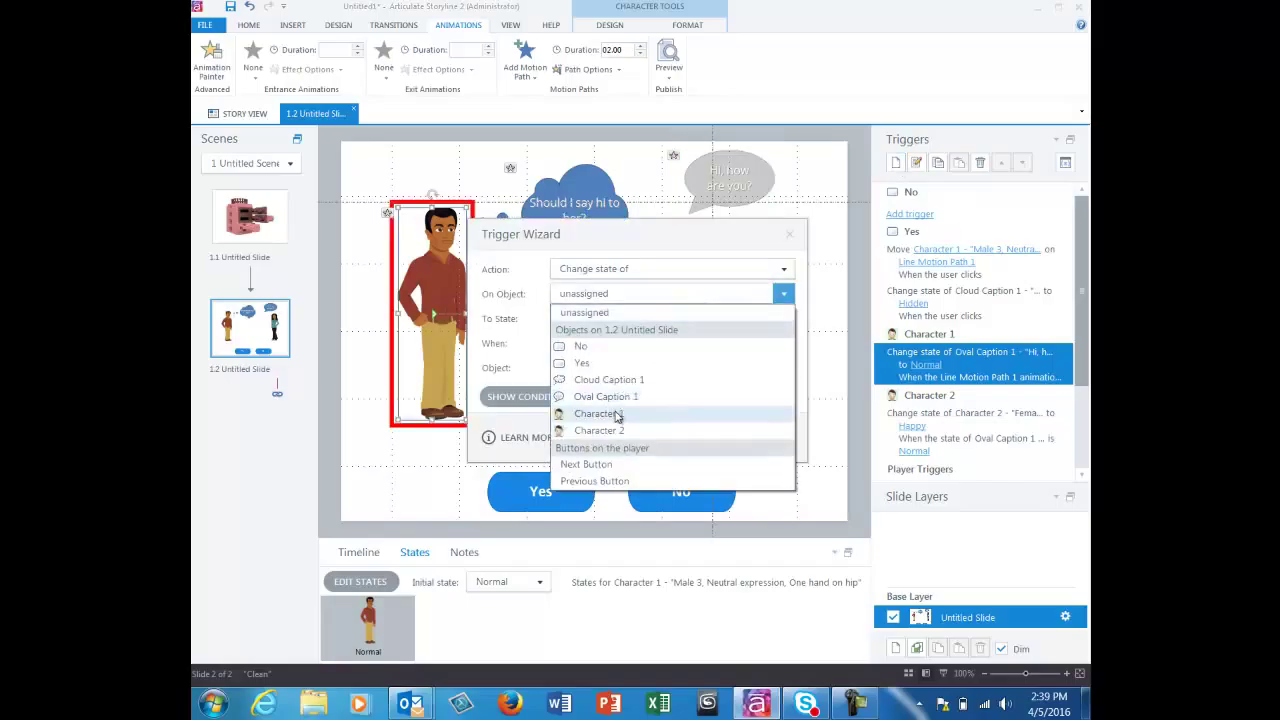